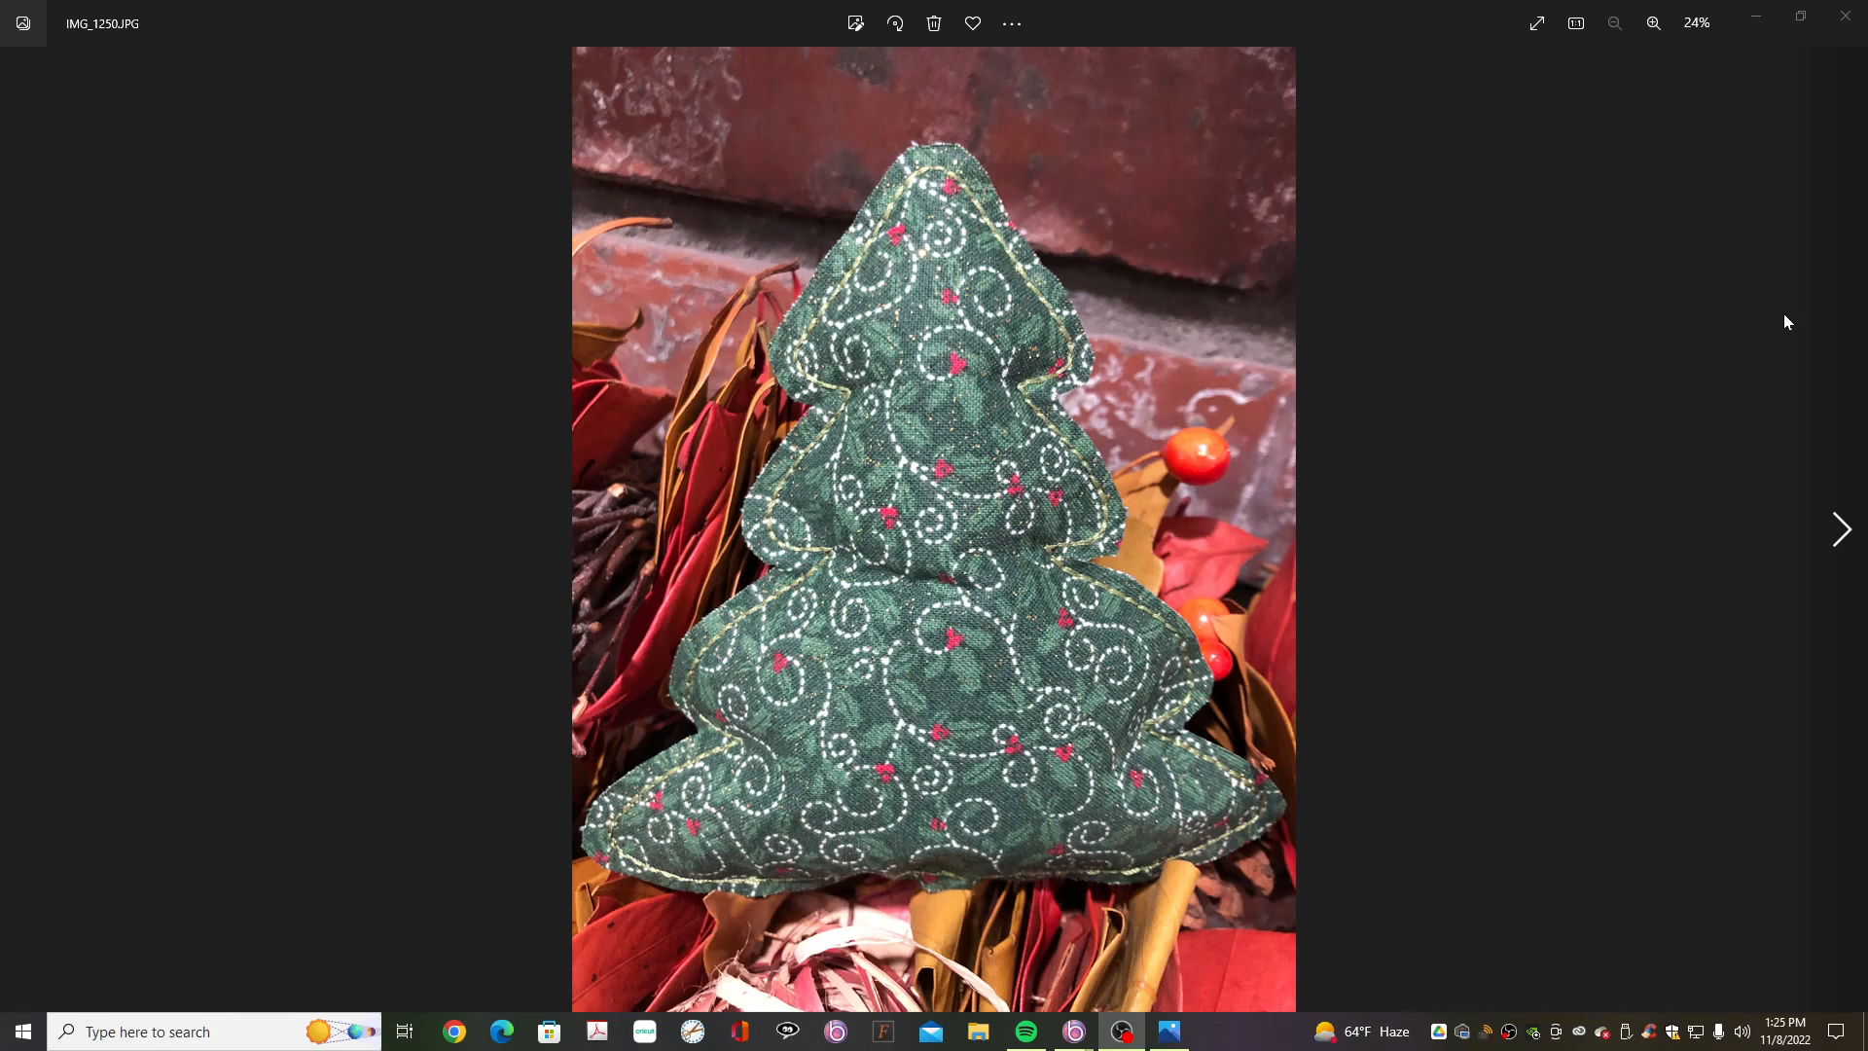
- Add the Applique 074 Christmas tree design from the Applique Shapes folder to the canvas
left_click(1846, 19)
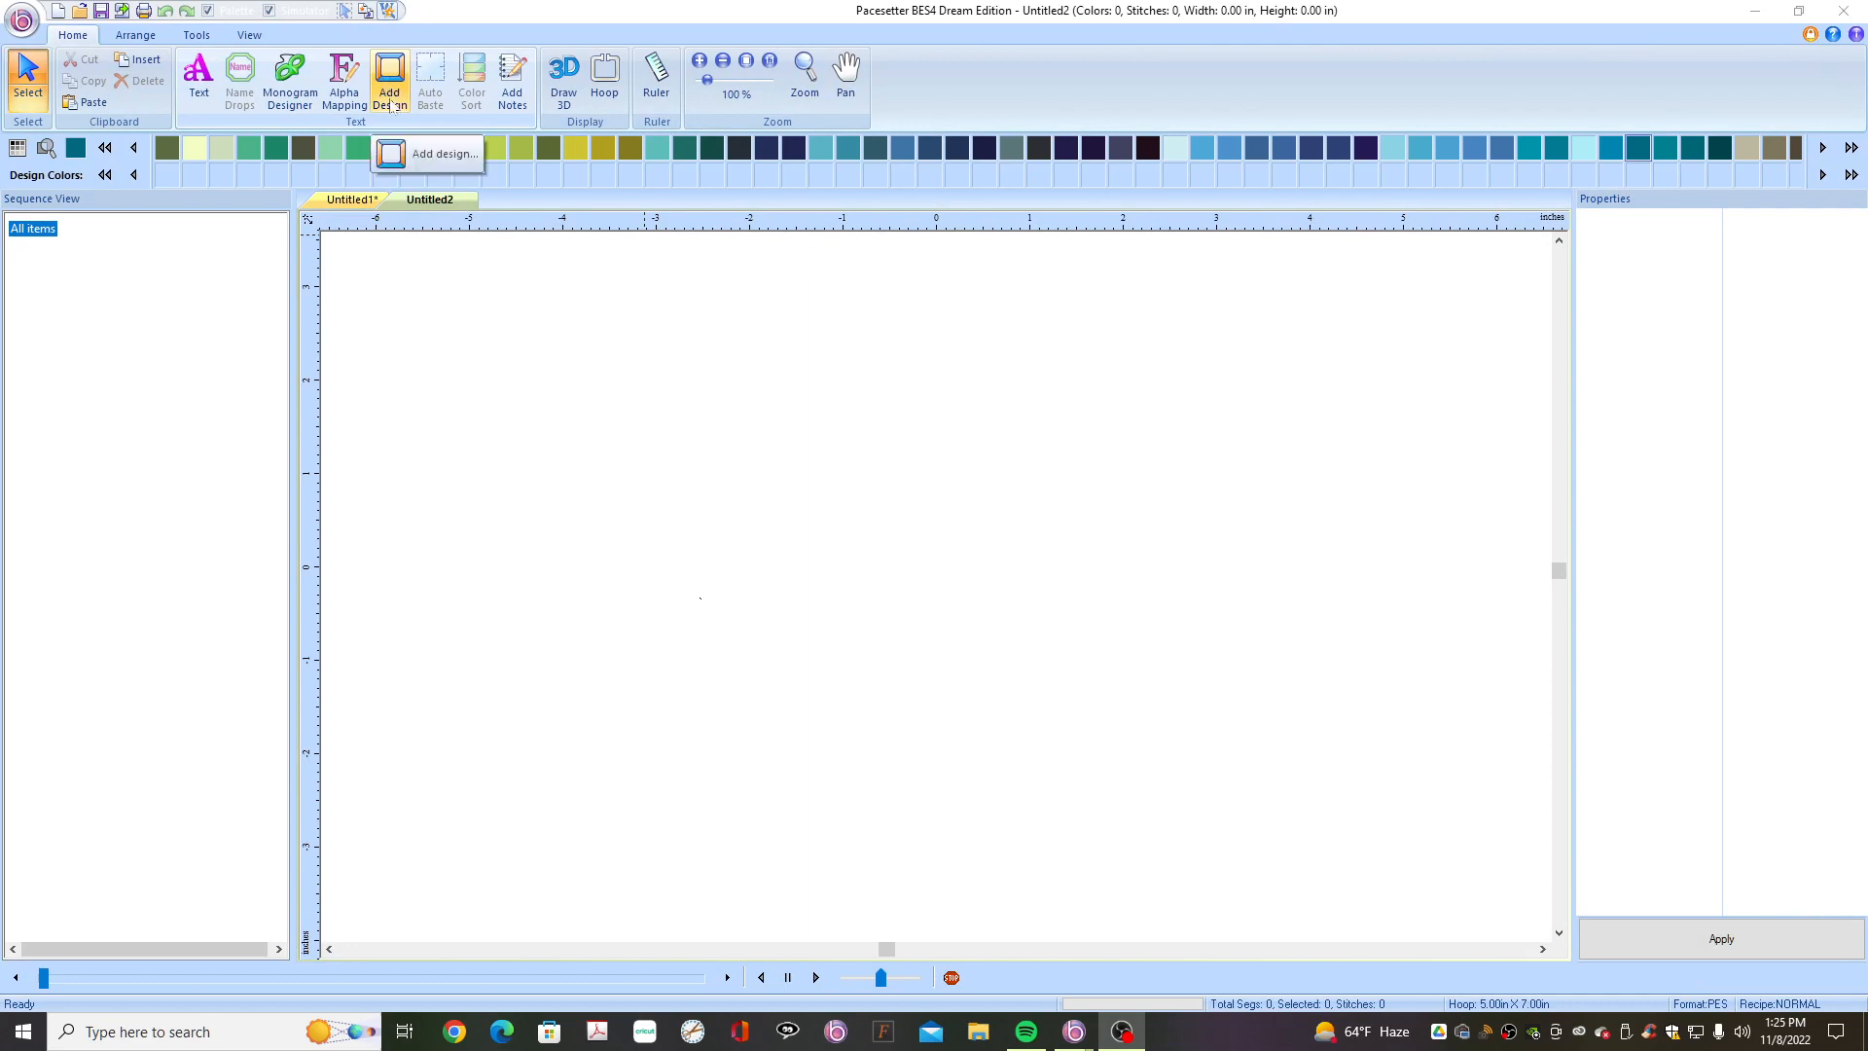
left_click(390, 104)
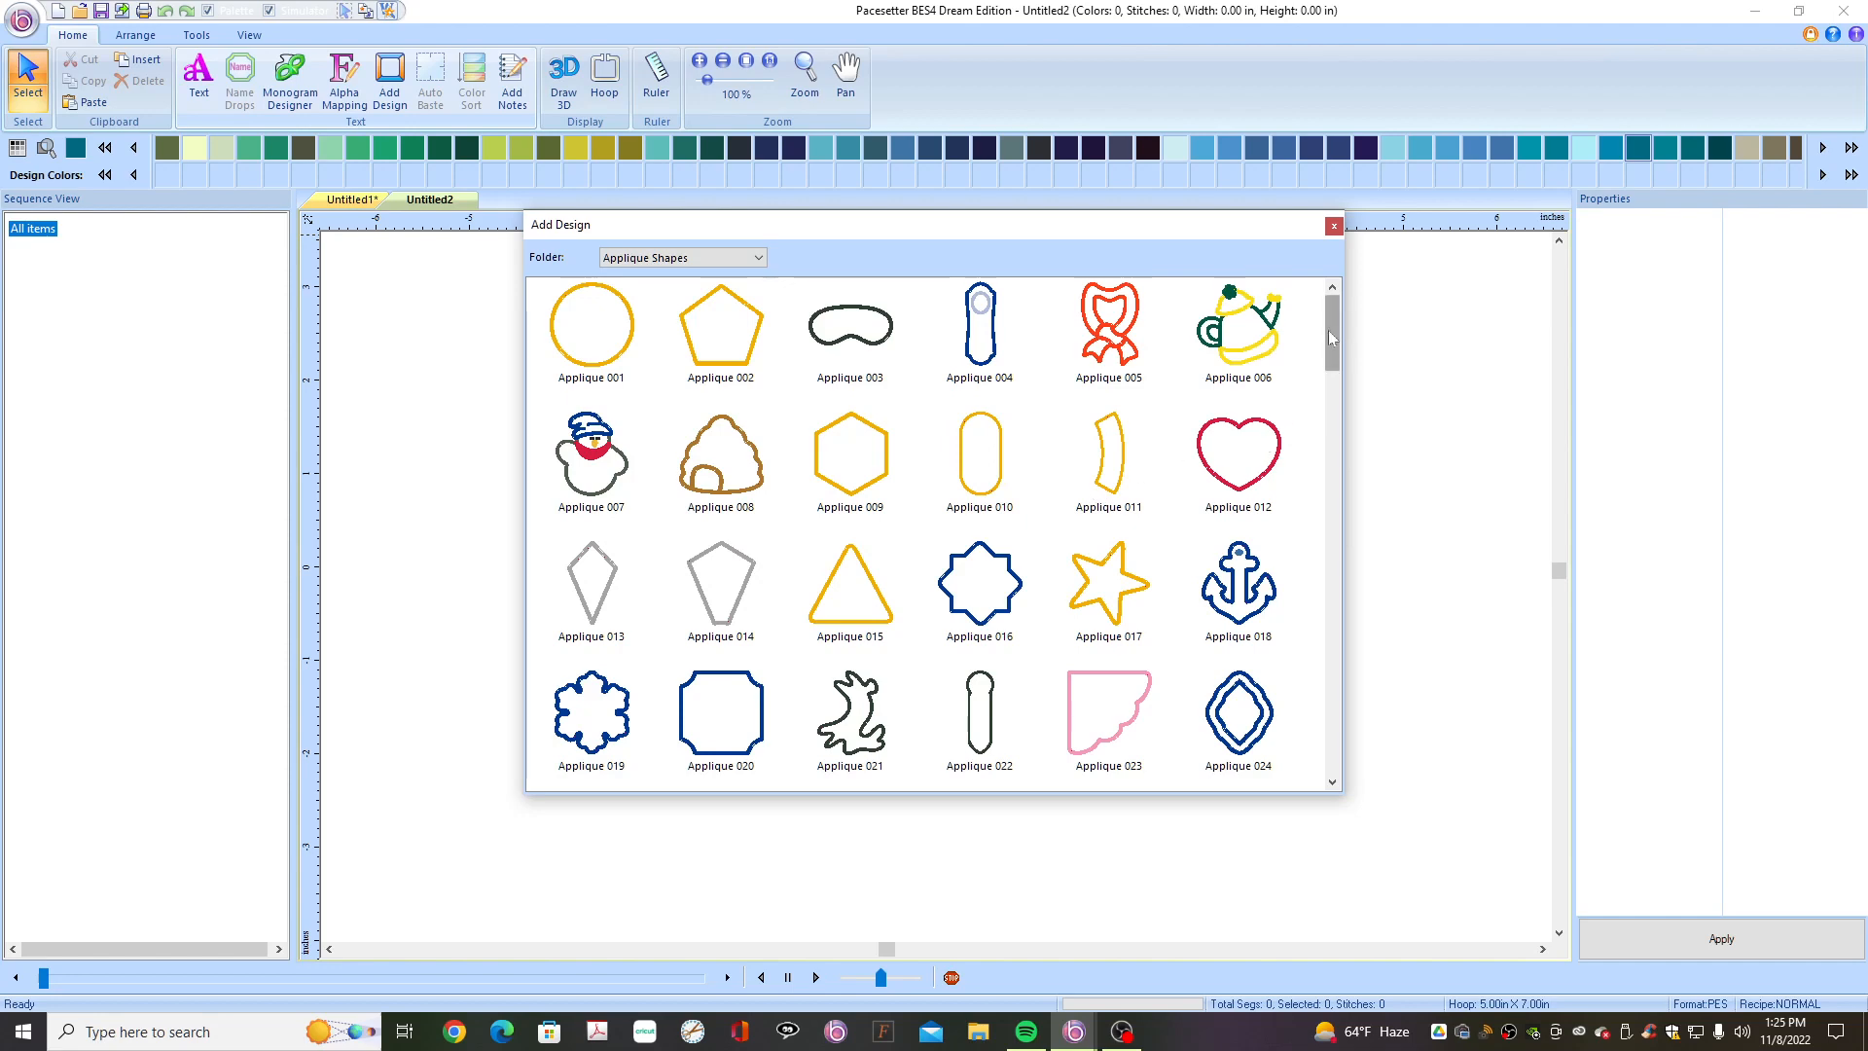
left_click_drag(1331, 336, 1325, 536)
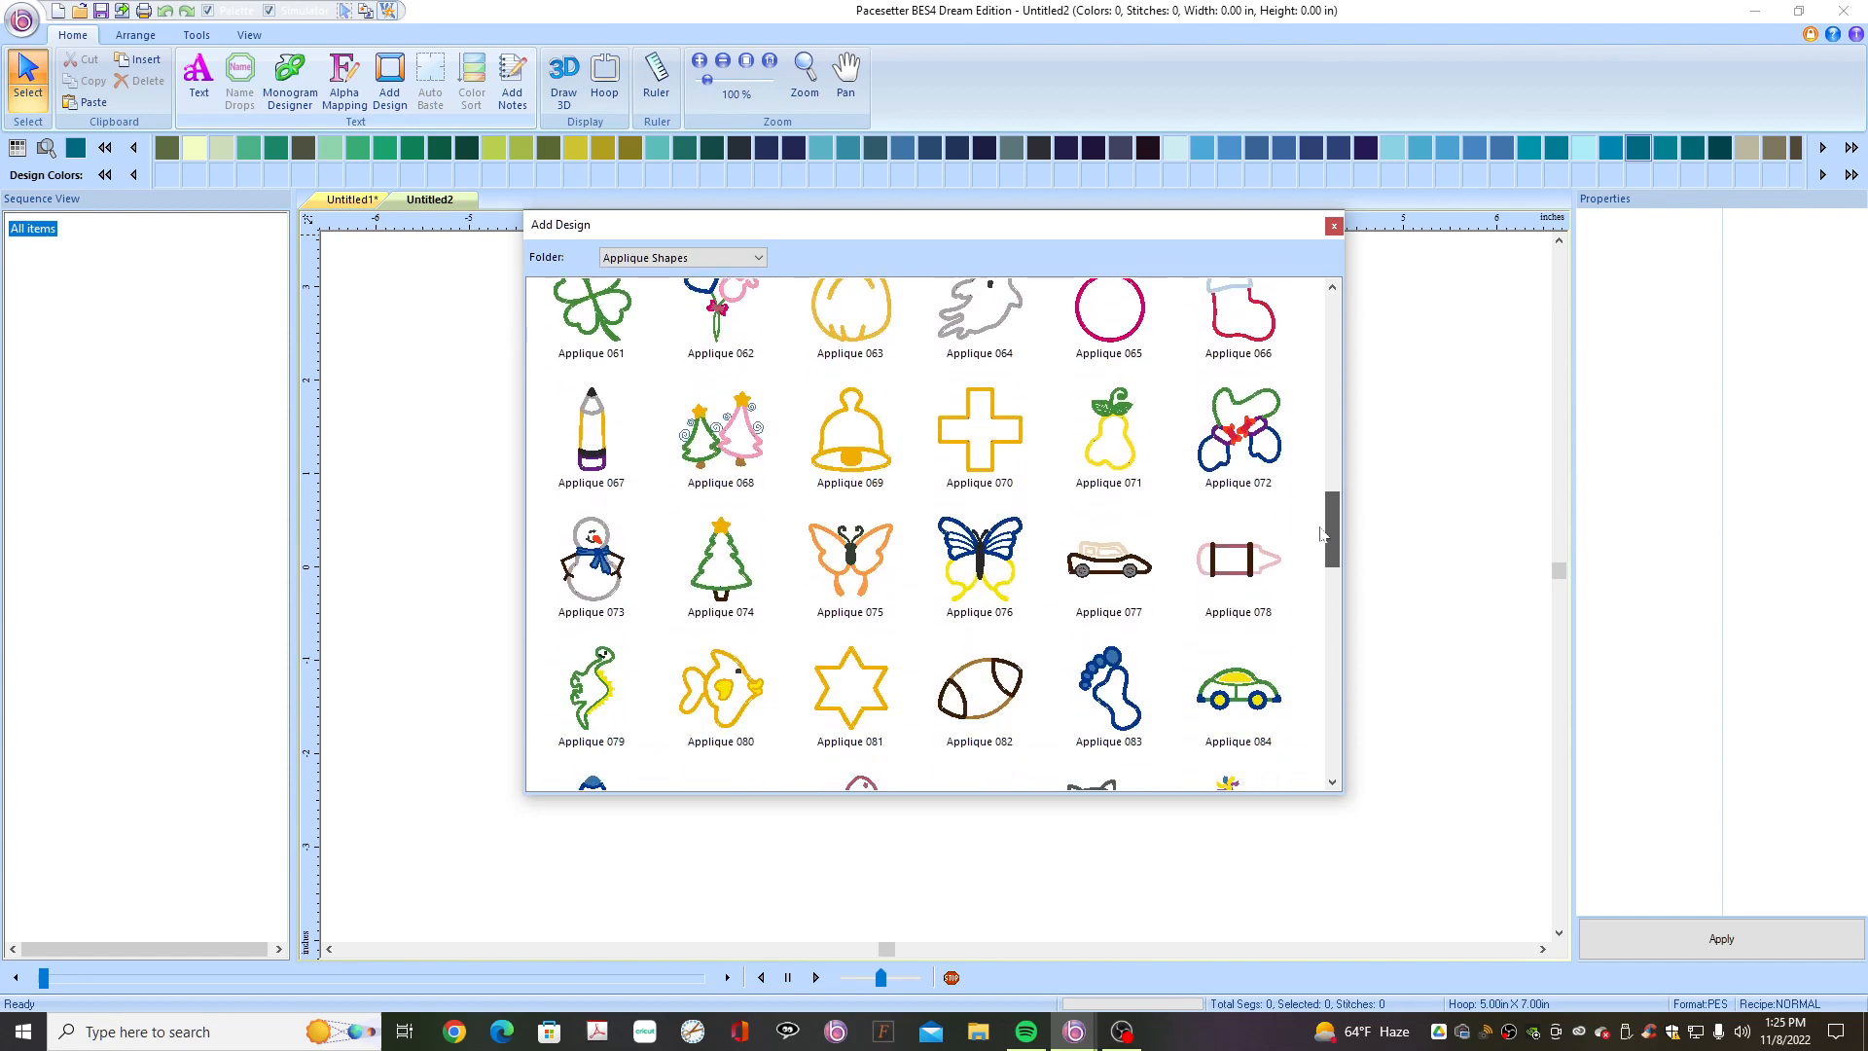
double_click(722, 572)
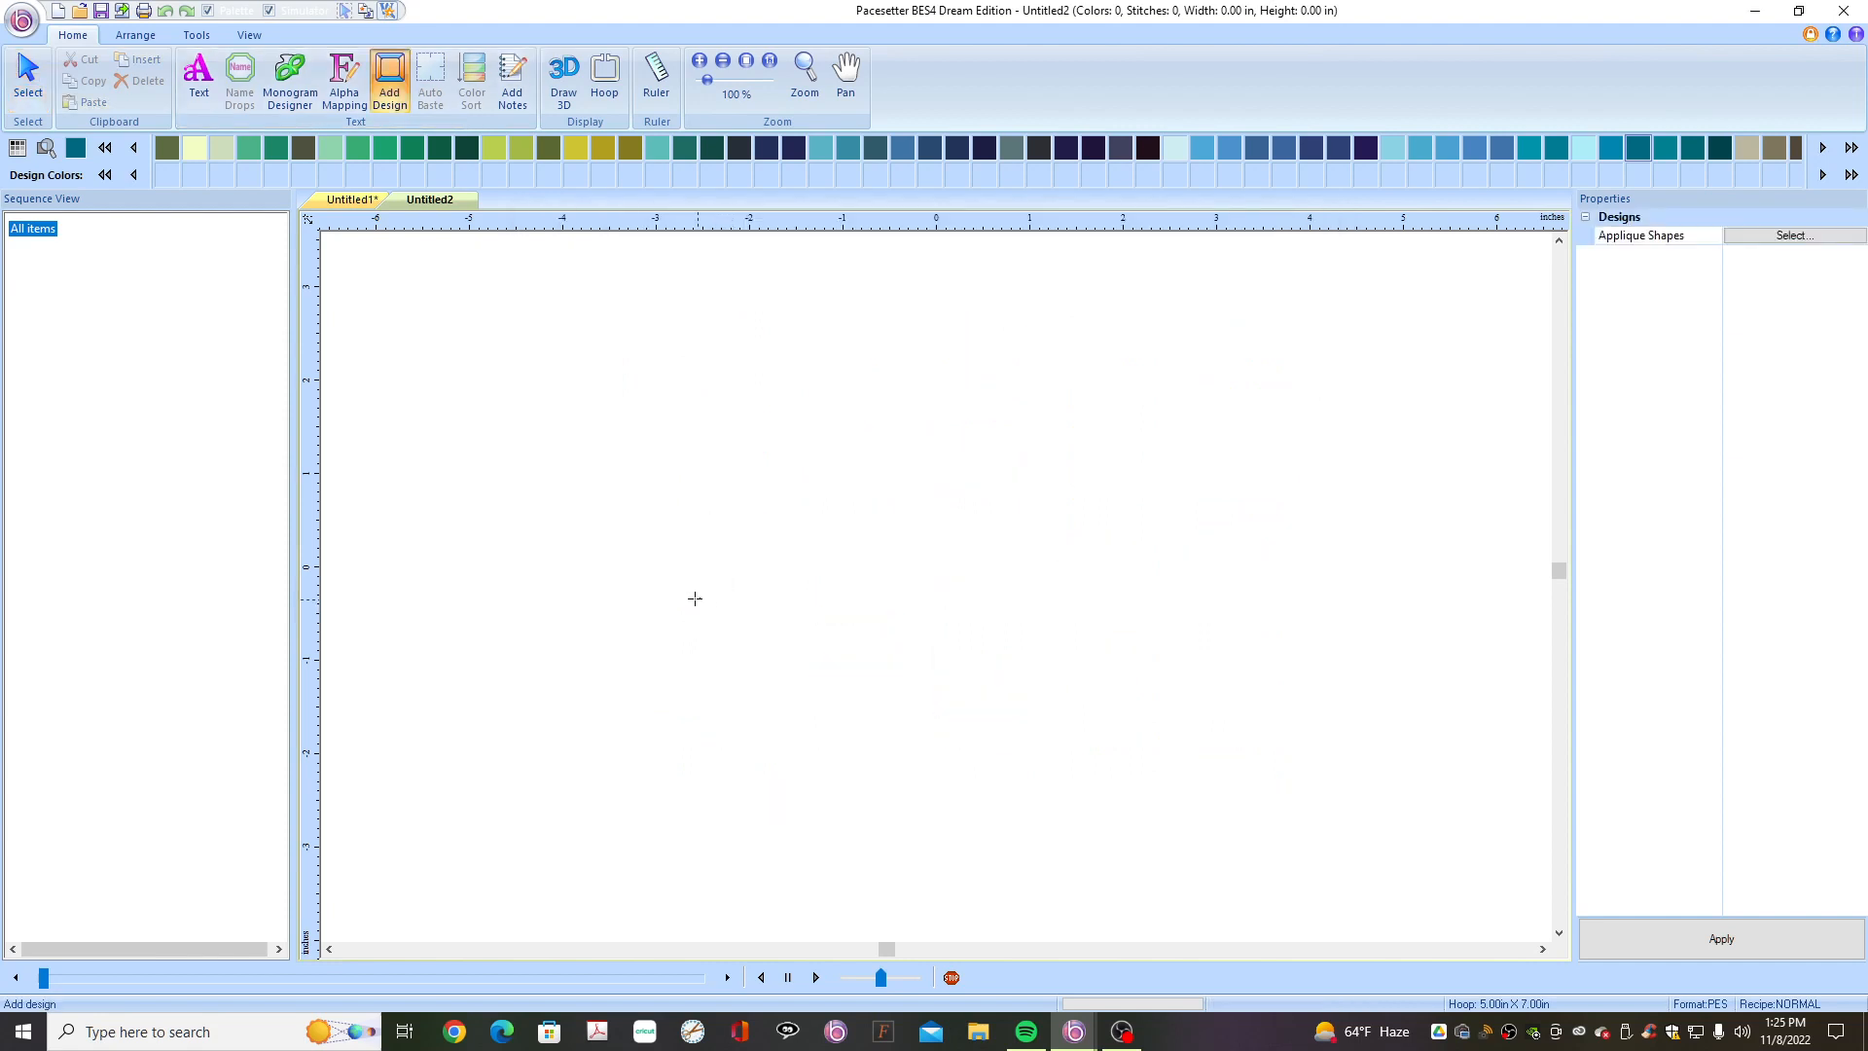
left_click_drag(694, 597, 1051, 598)
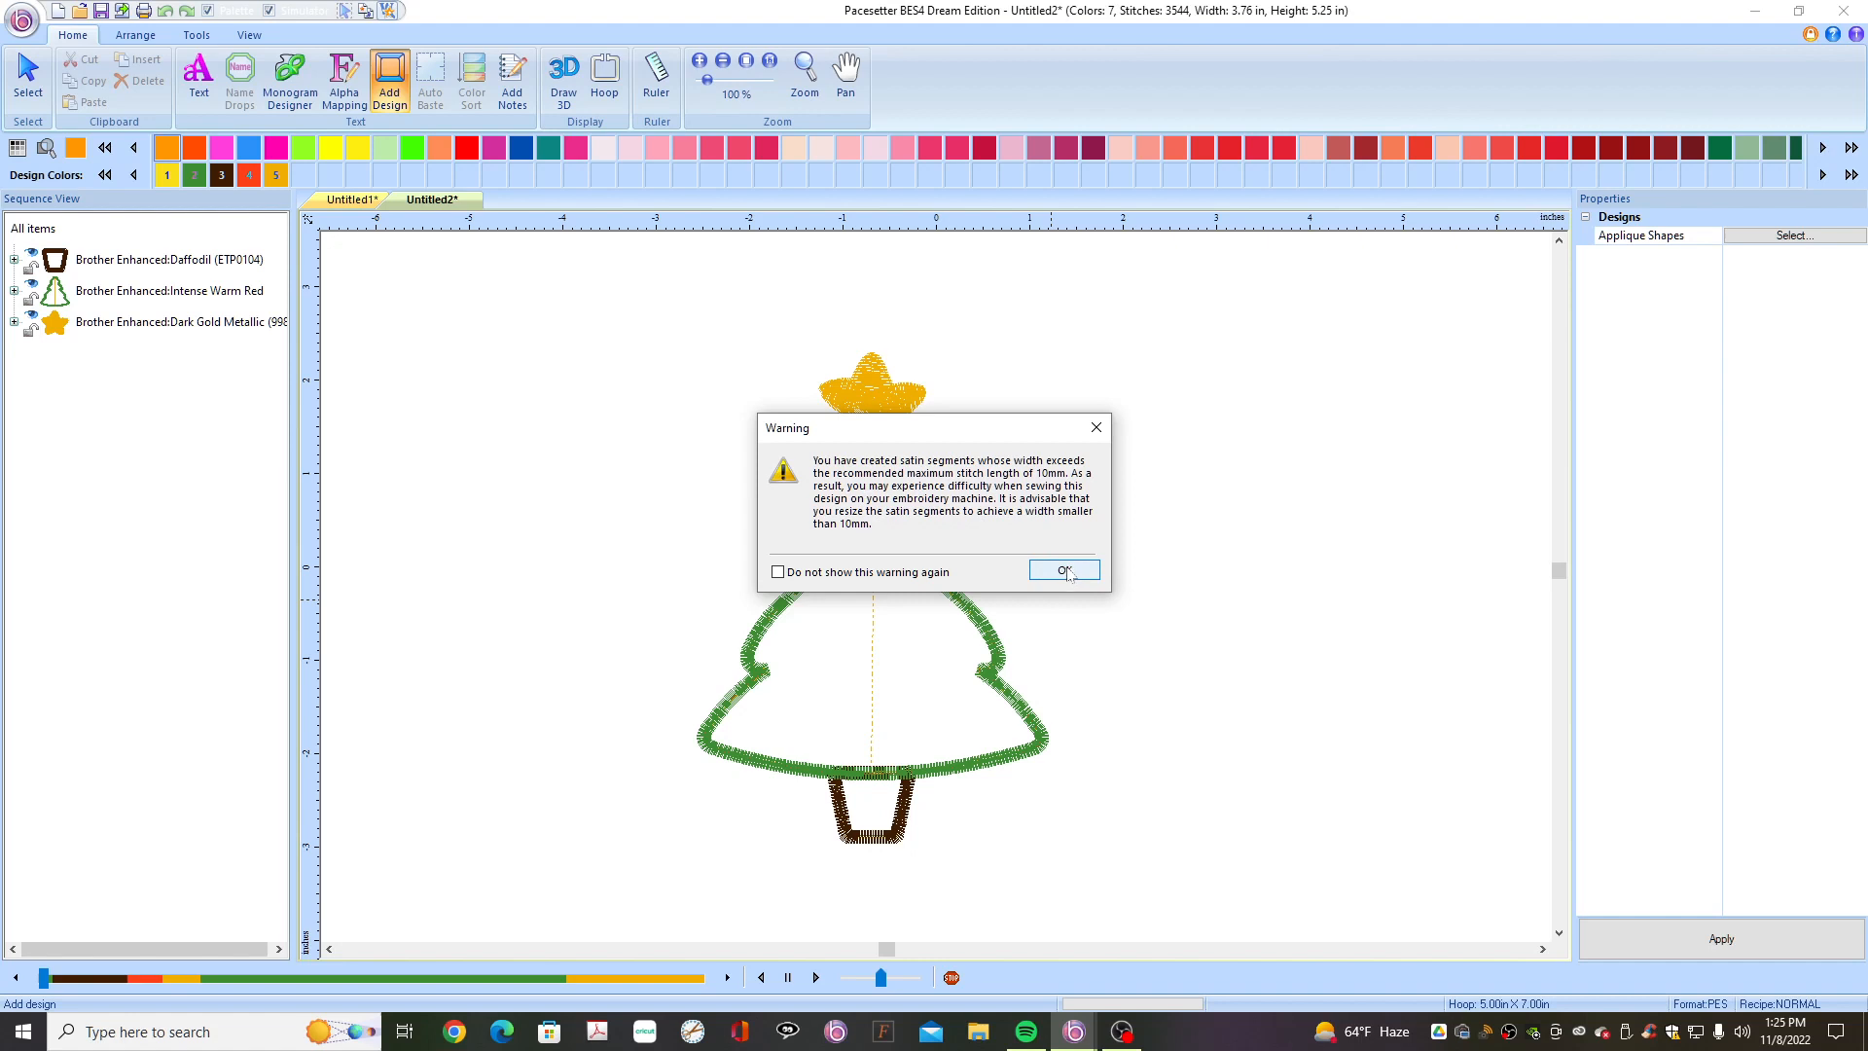
left_click(1065, 571)
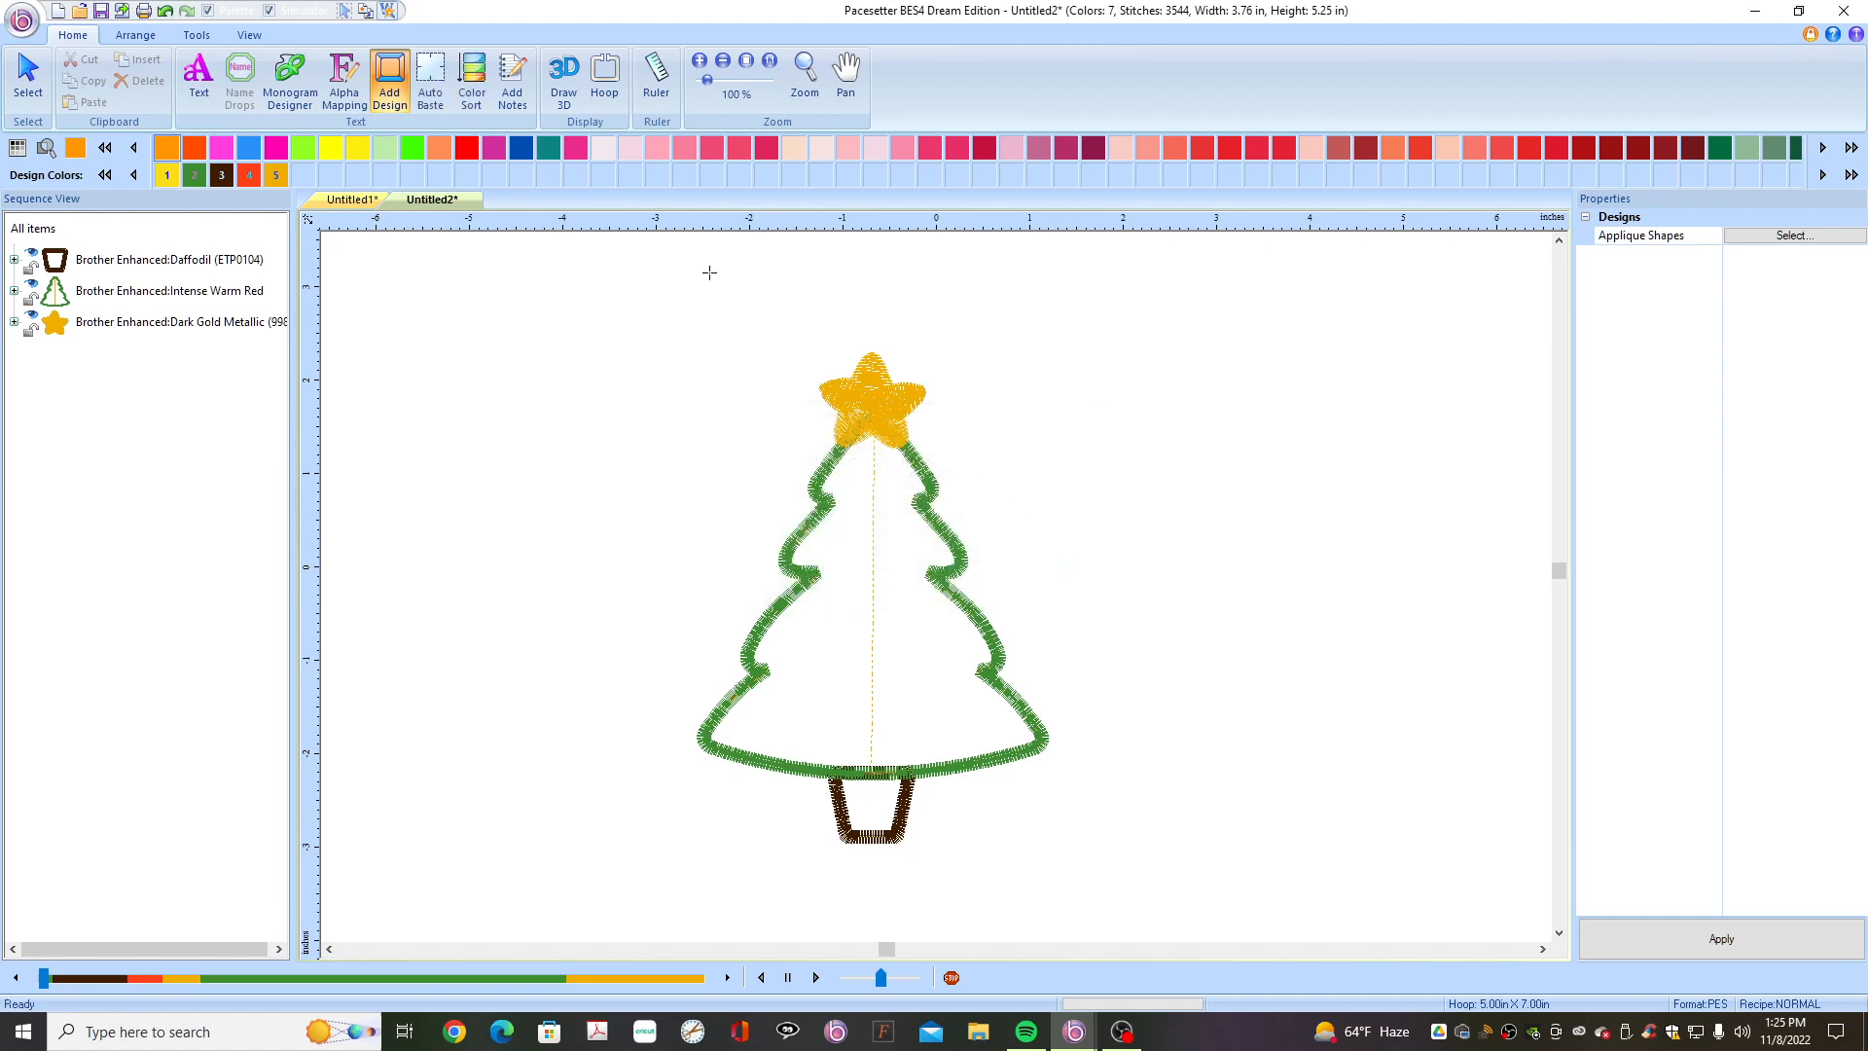
- Select the Regular 5 x 7 hoop for the design
left_click(604, 83)
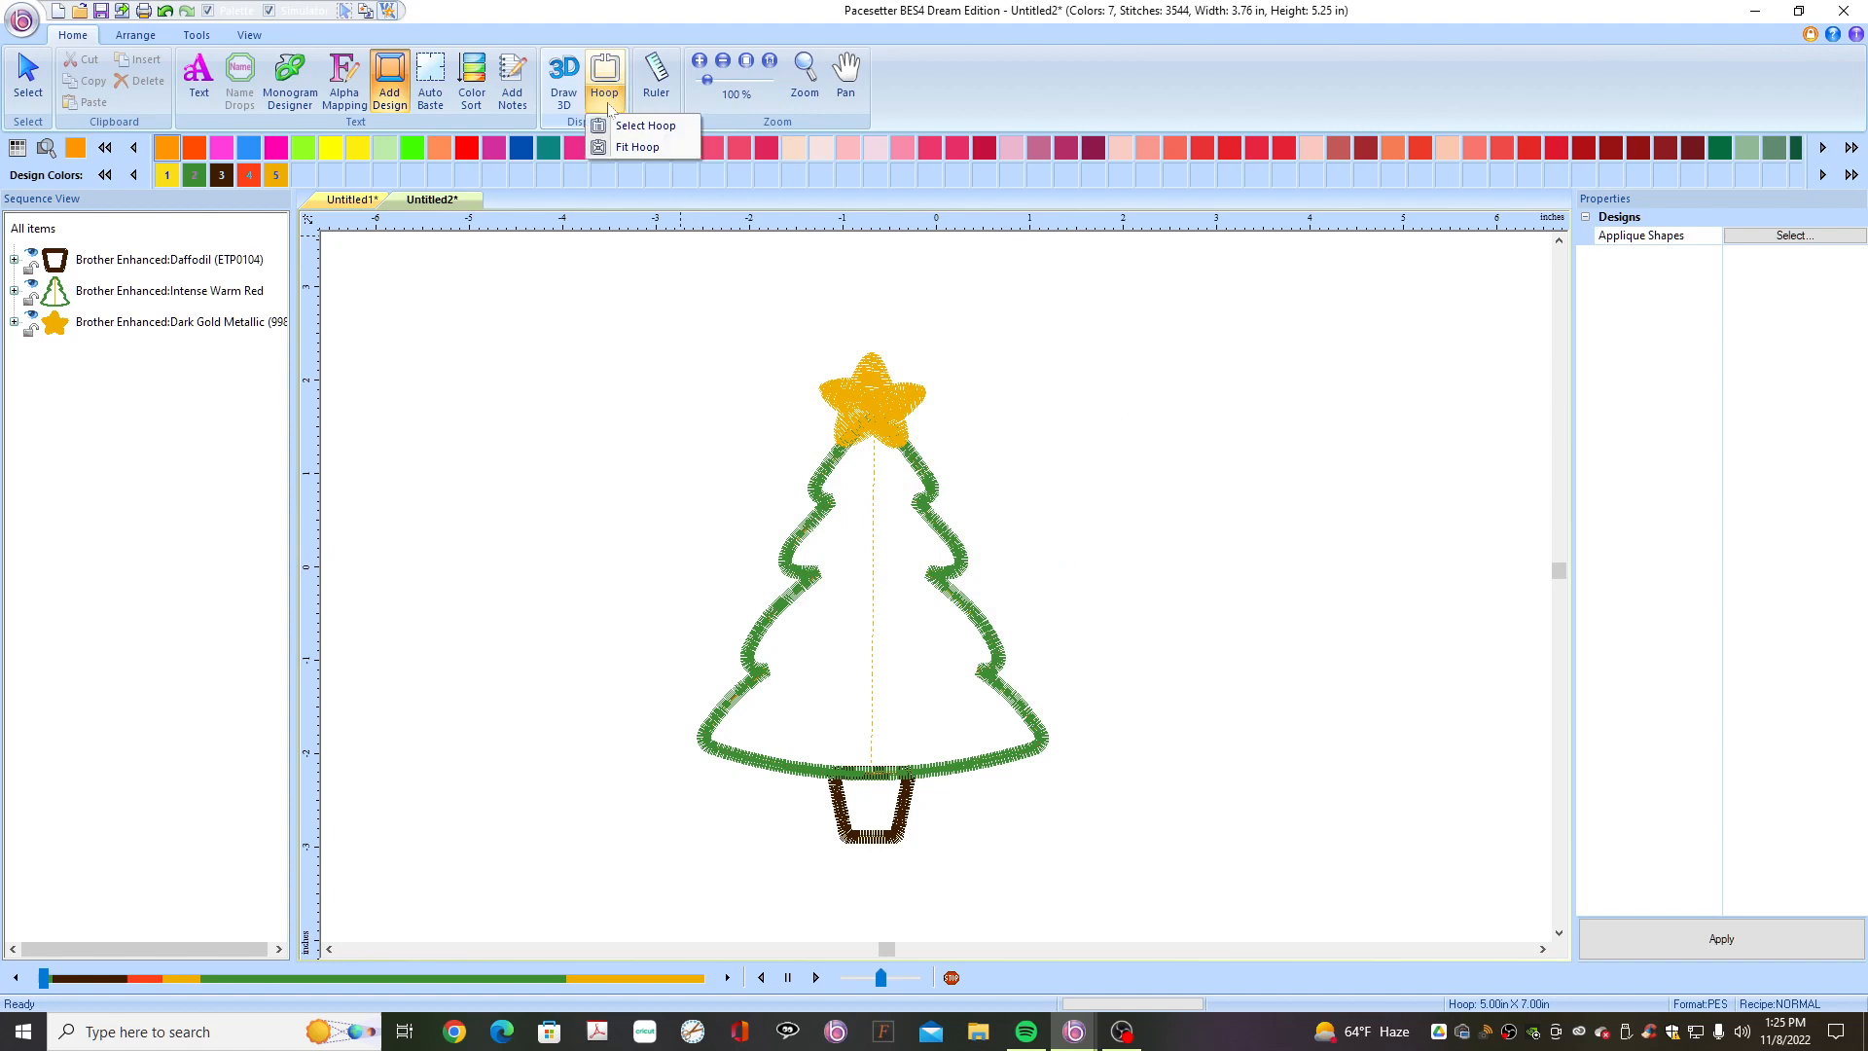
left_click(621, 130)
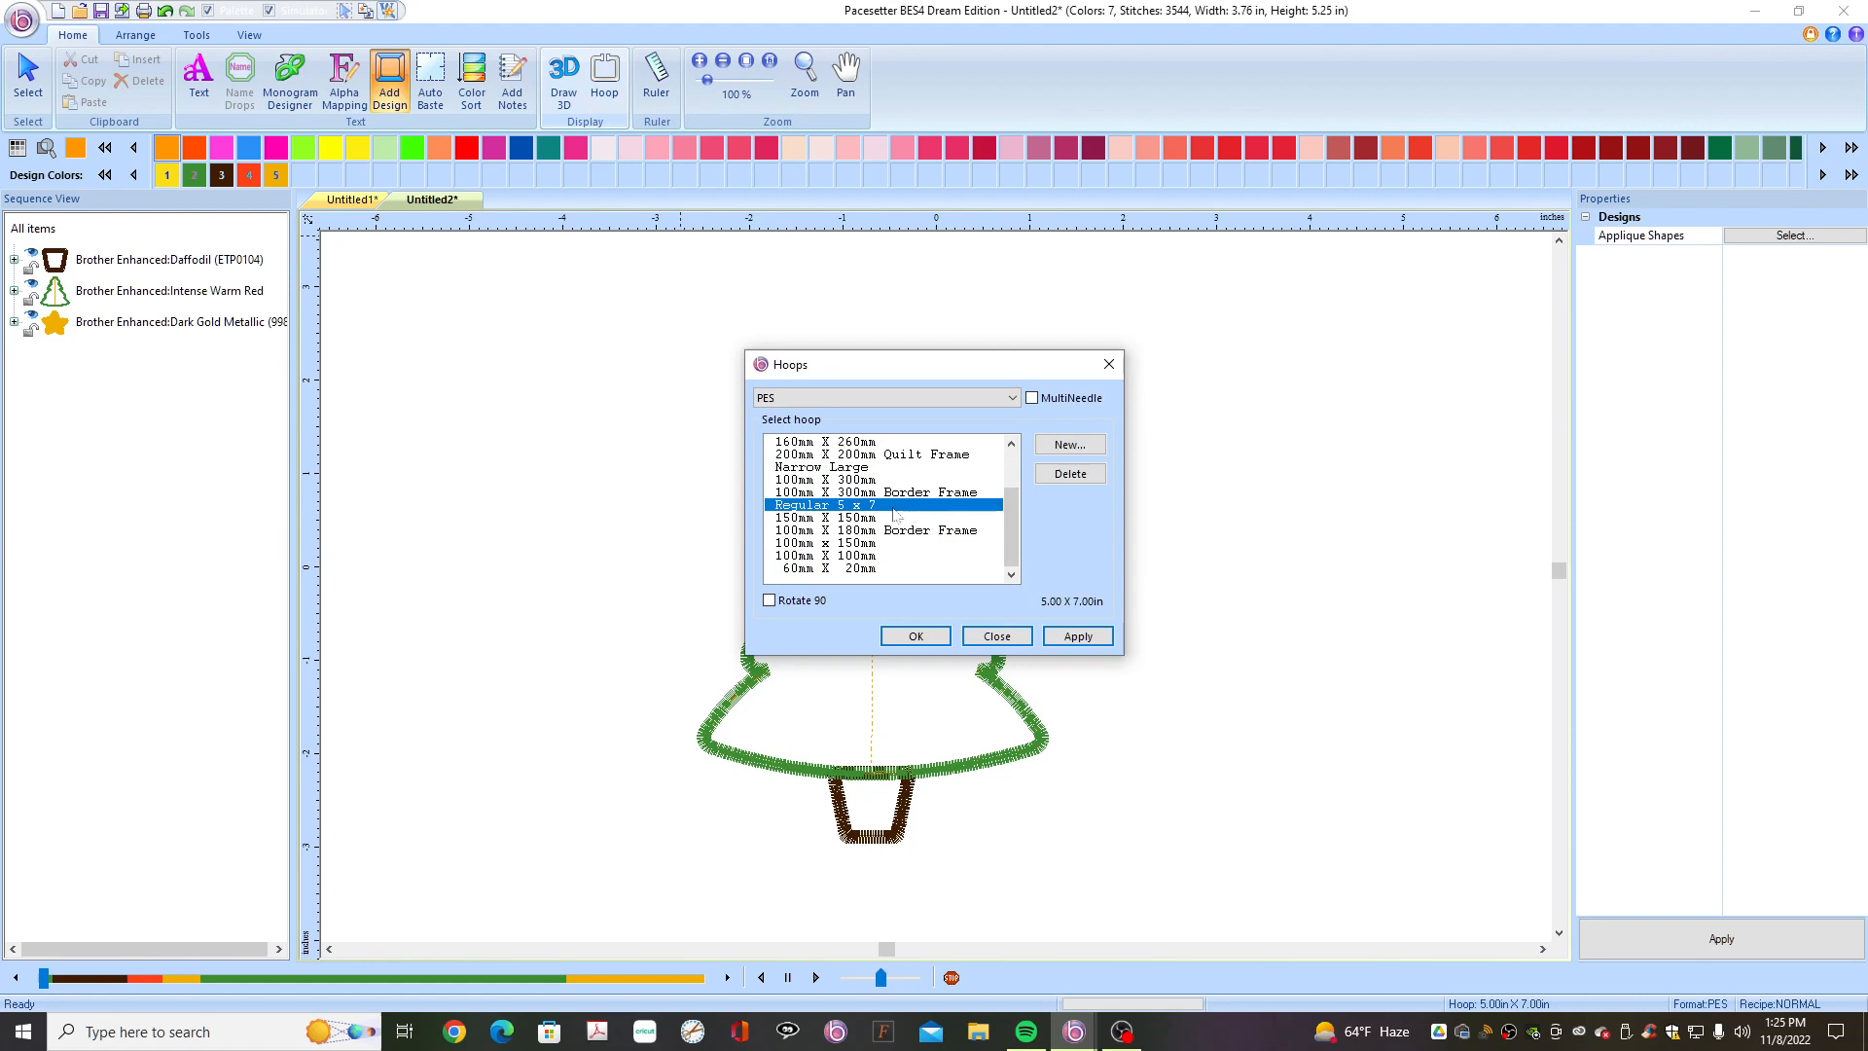
left_click(1077, 638)
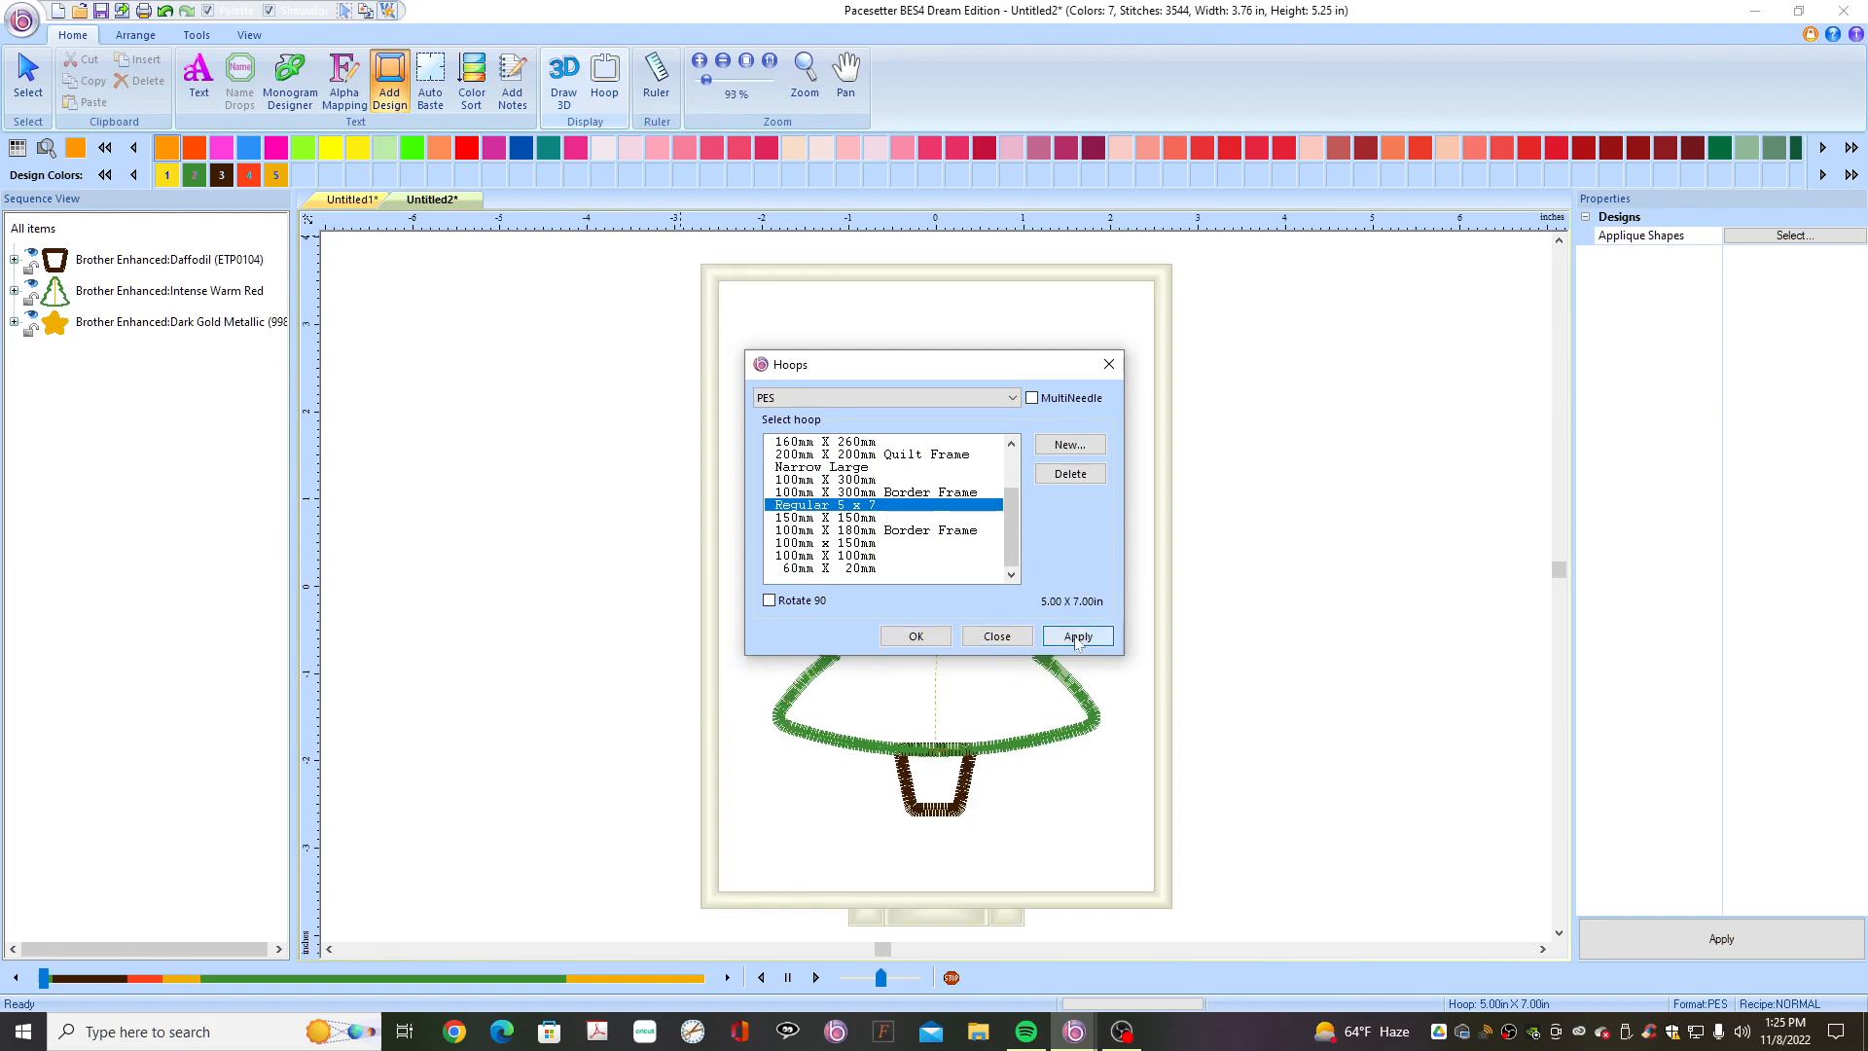
left_click(915, 636)
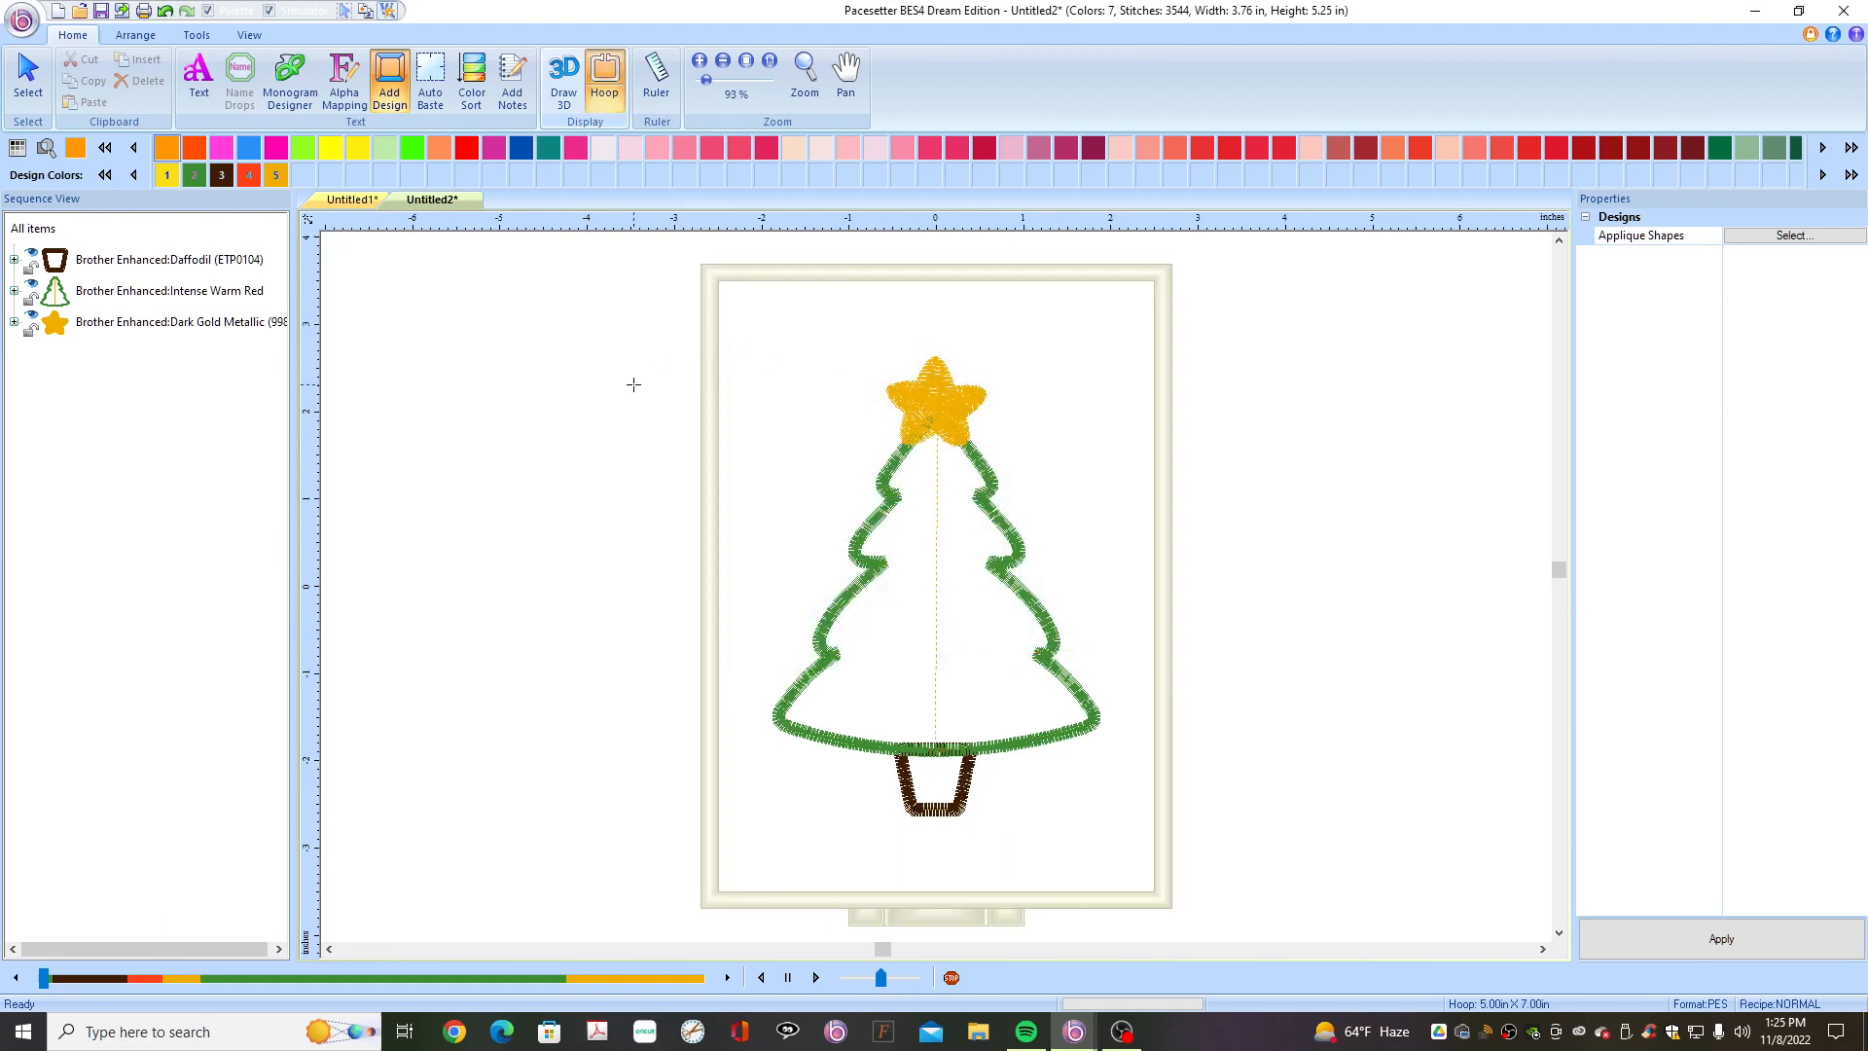
- Delete the tree's trunk and star elements
left_click(202, 261)
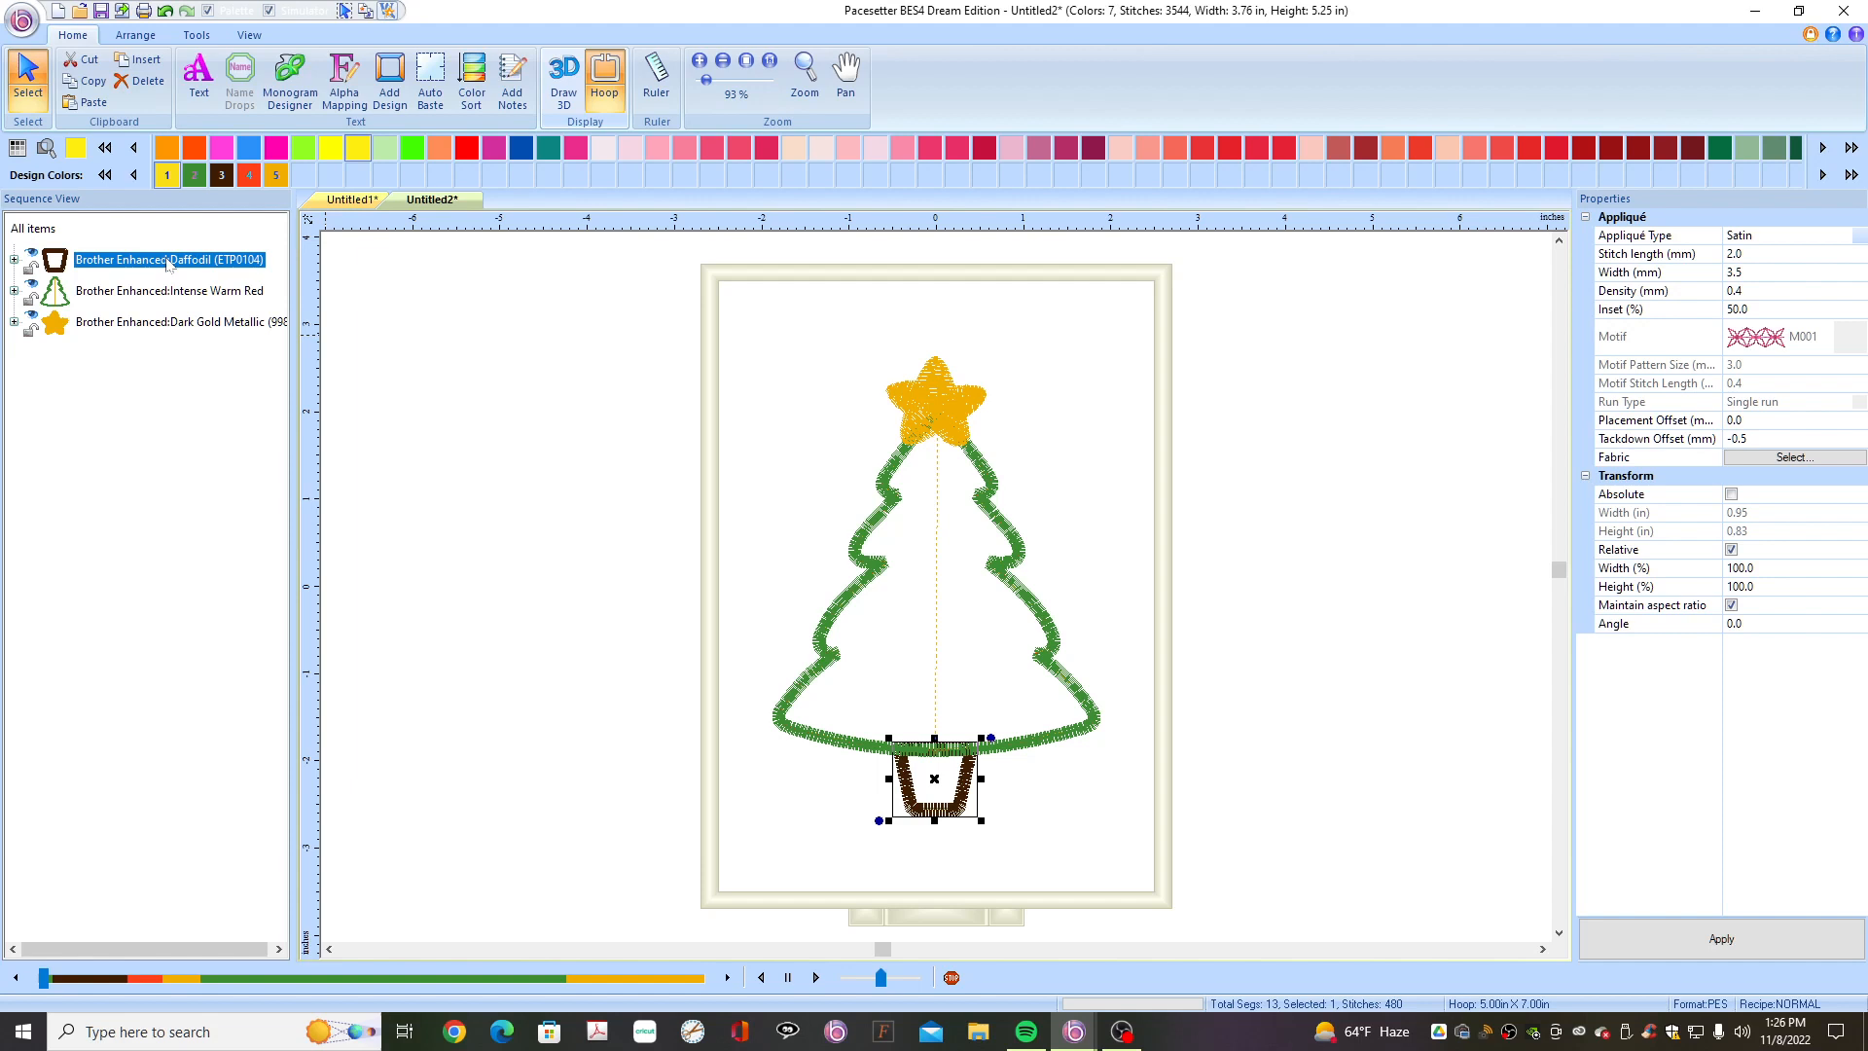
key("Delete")
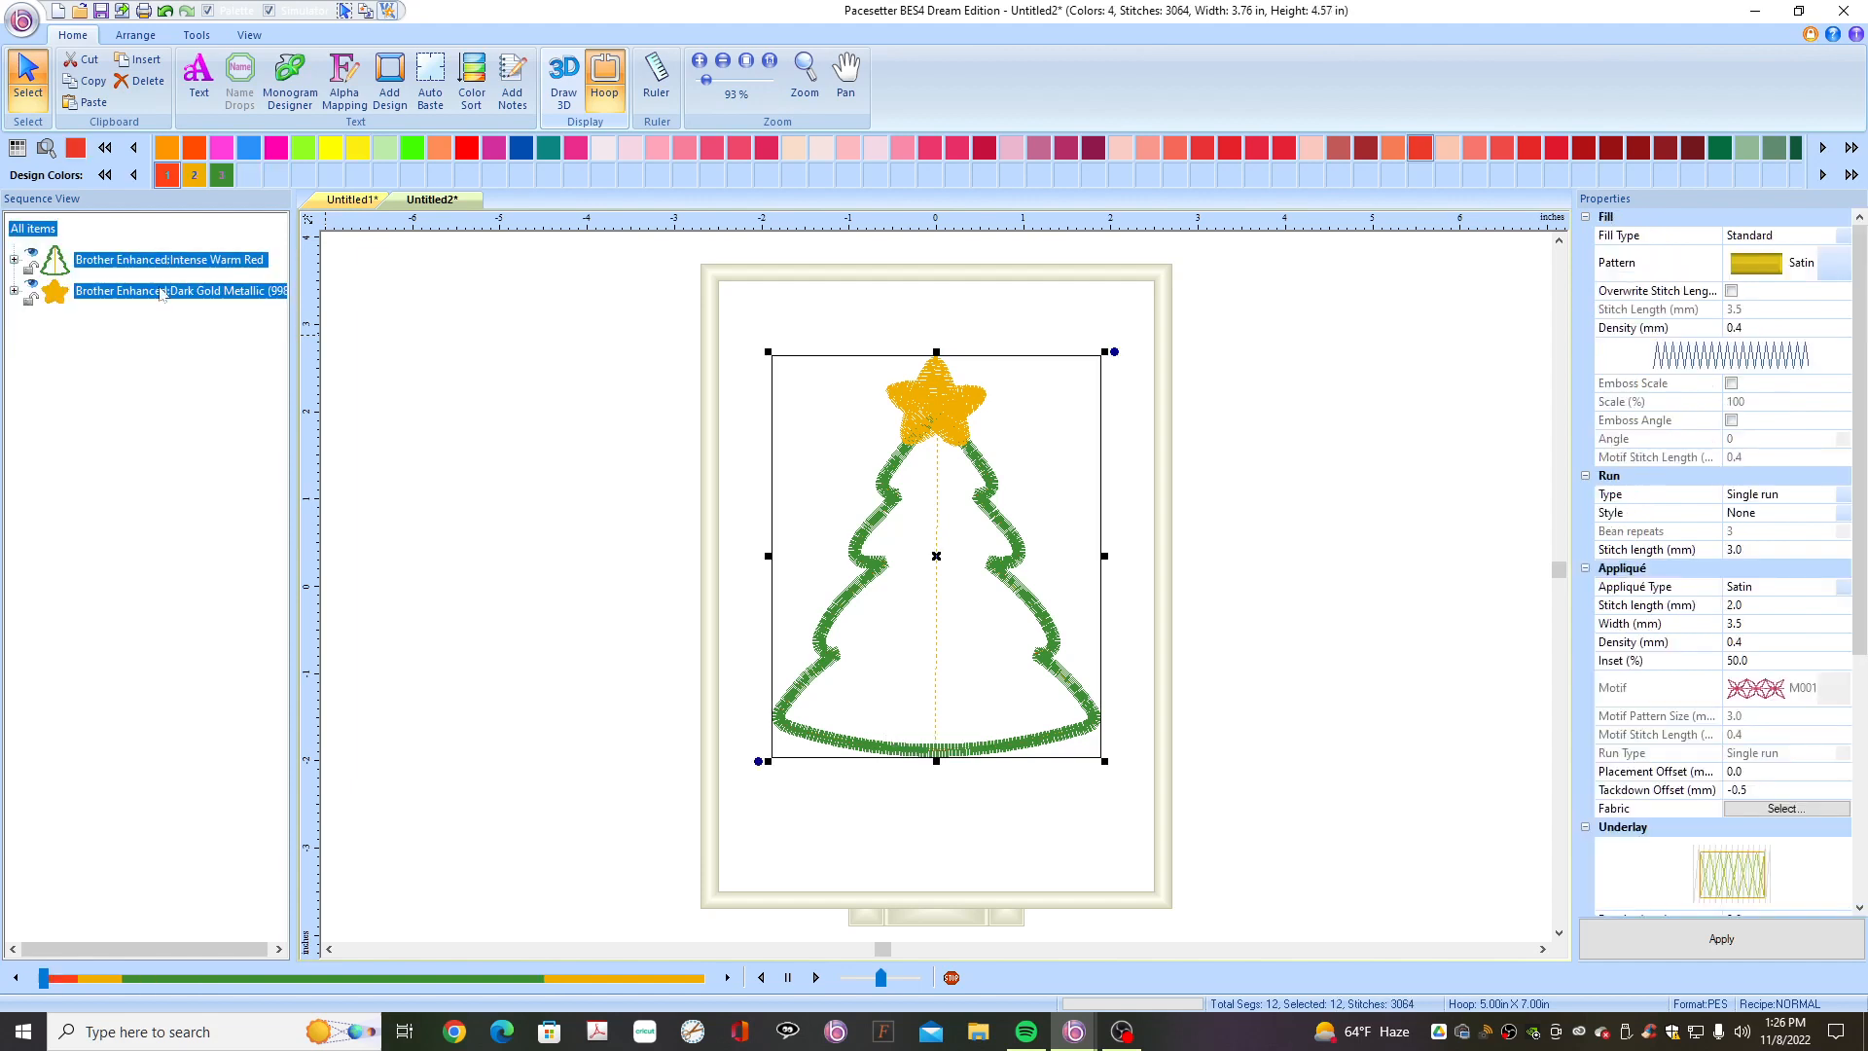
left_click(162, 292)
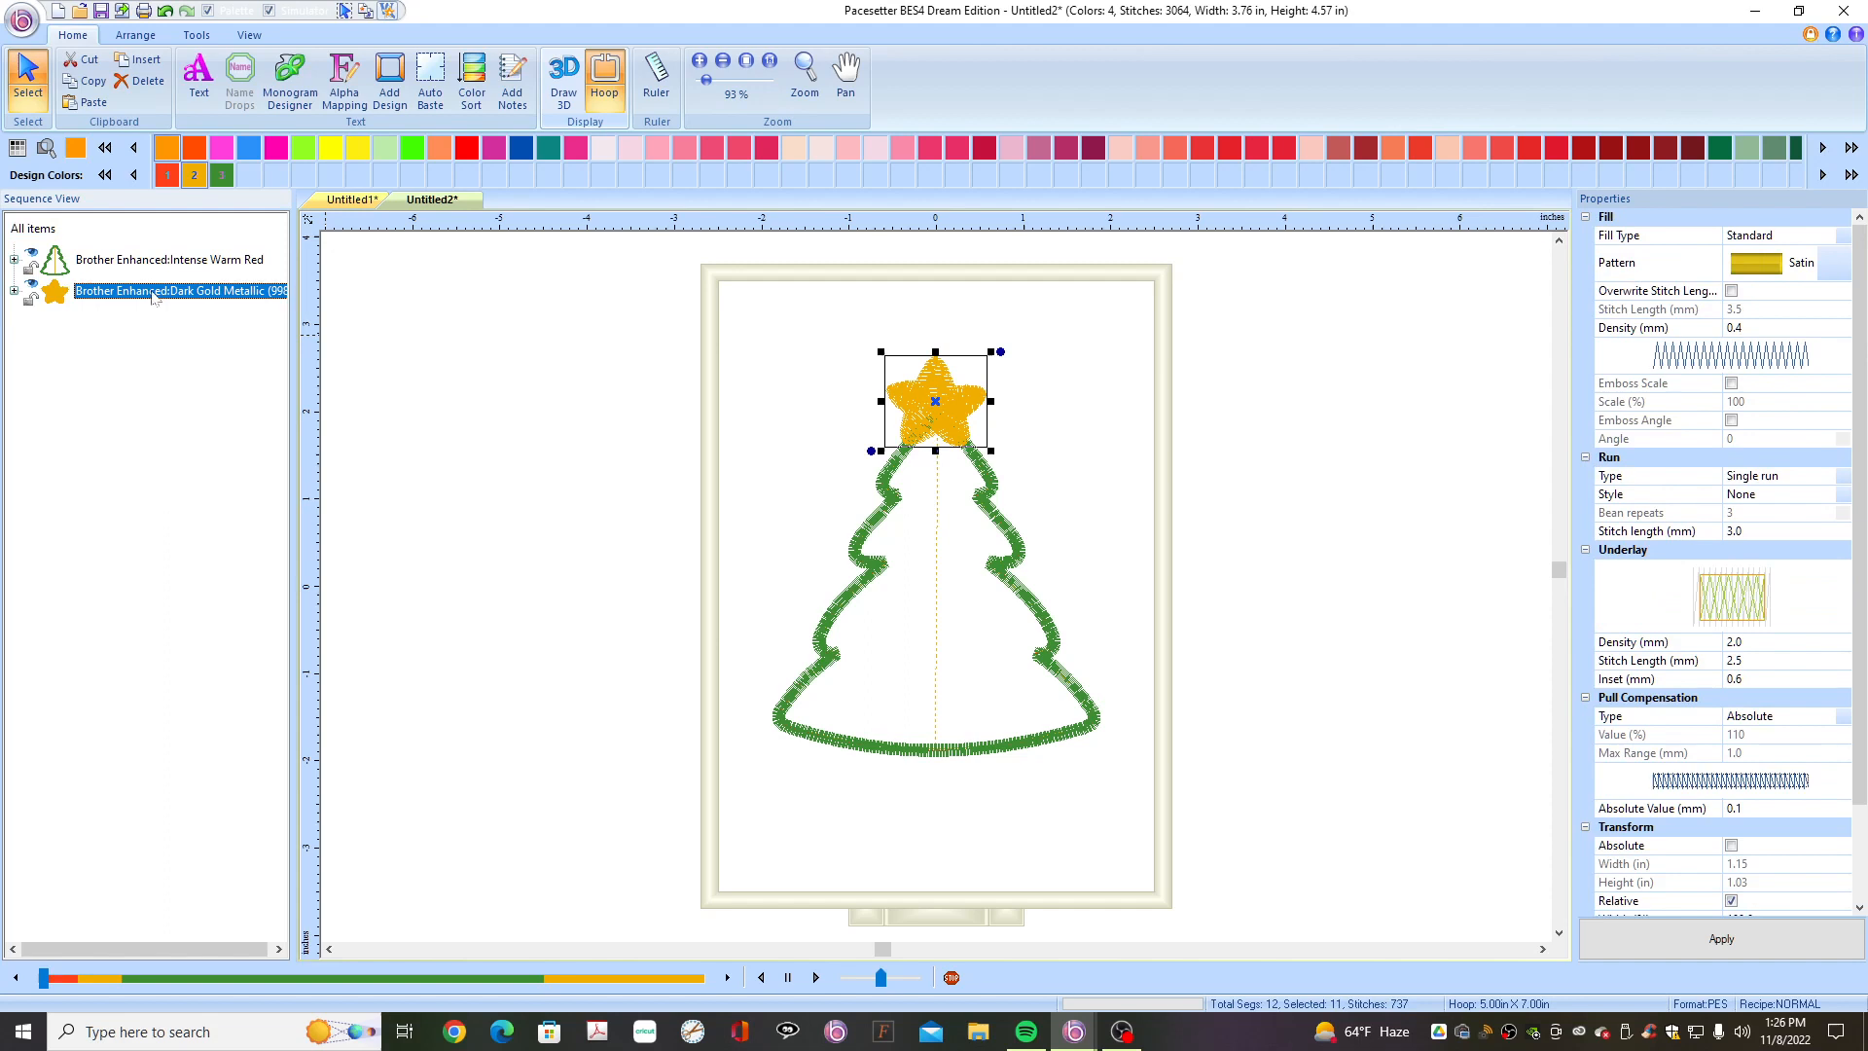
key("Delete")
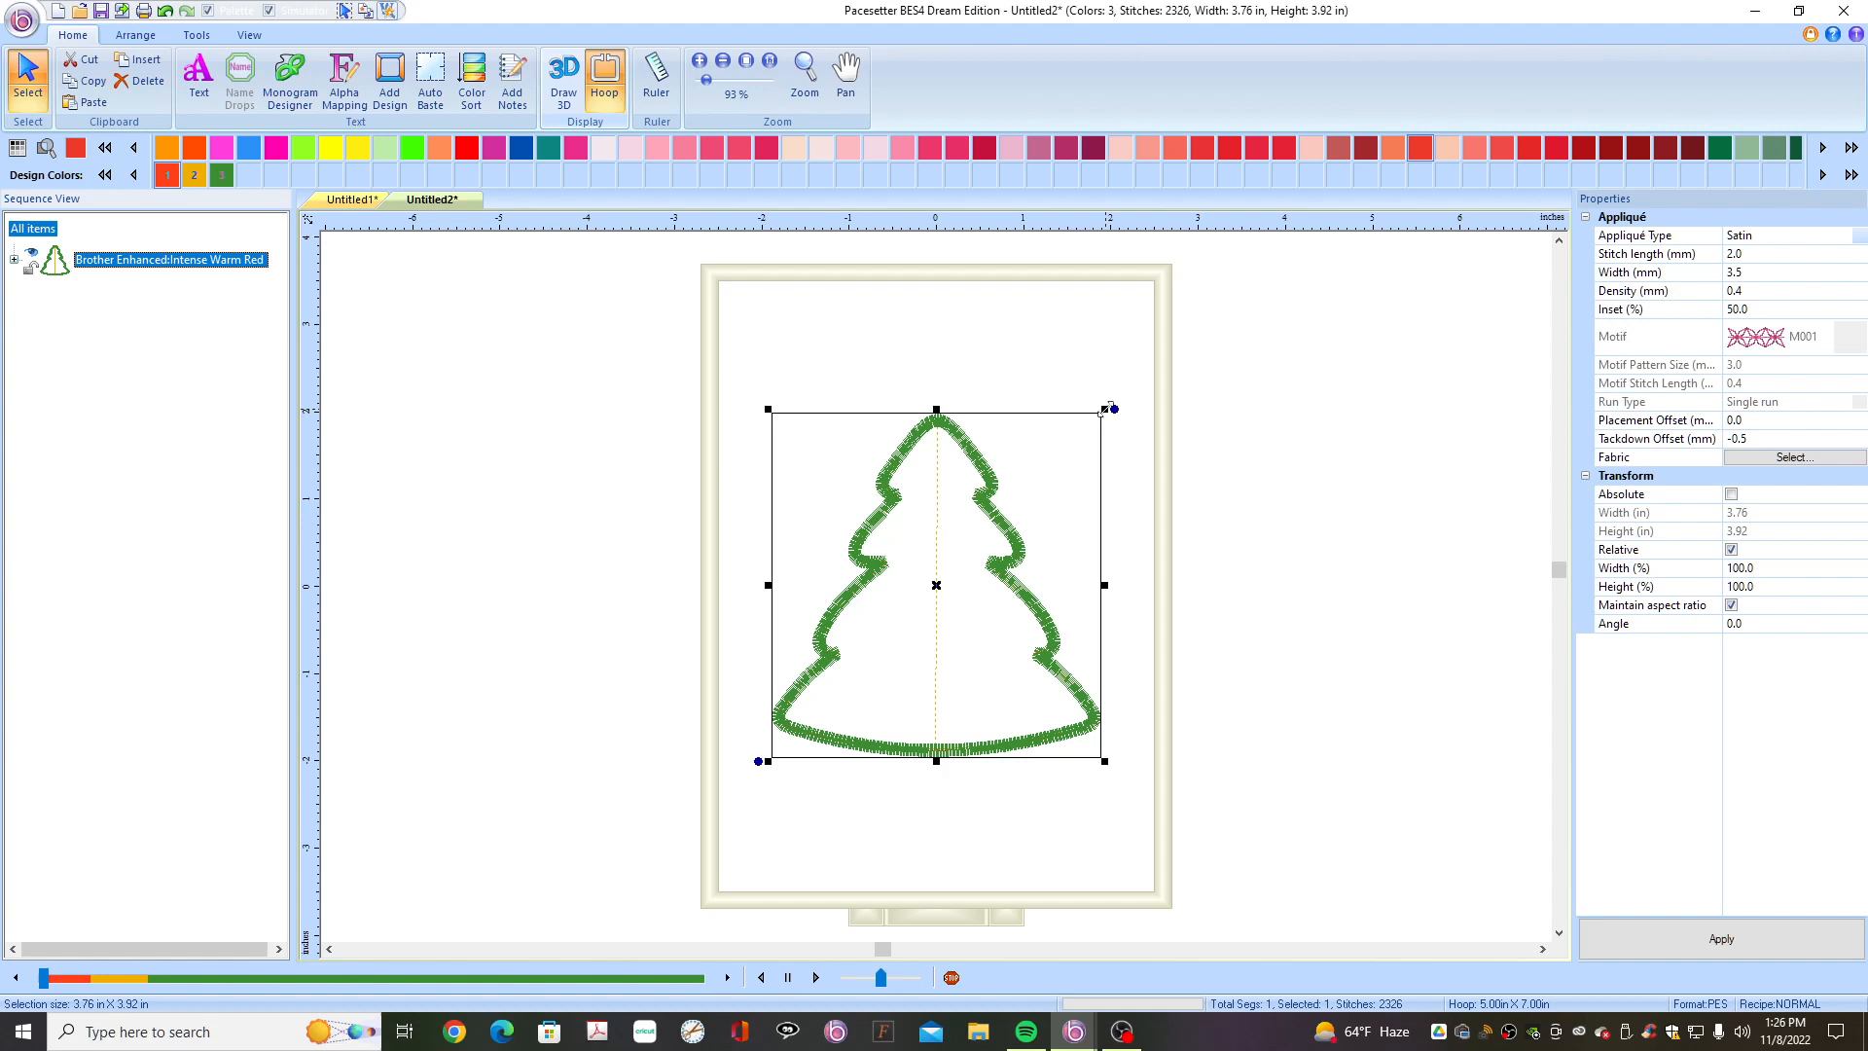
- Enlarge the tree outline to about 4.81 x 5.03 in and center it in the hoop
left_click_drag(1107, 410, 1198, 307)
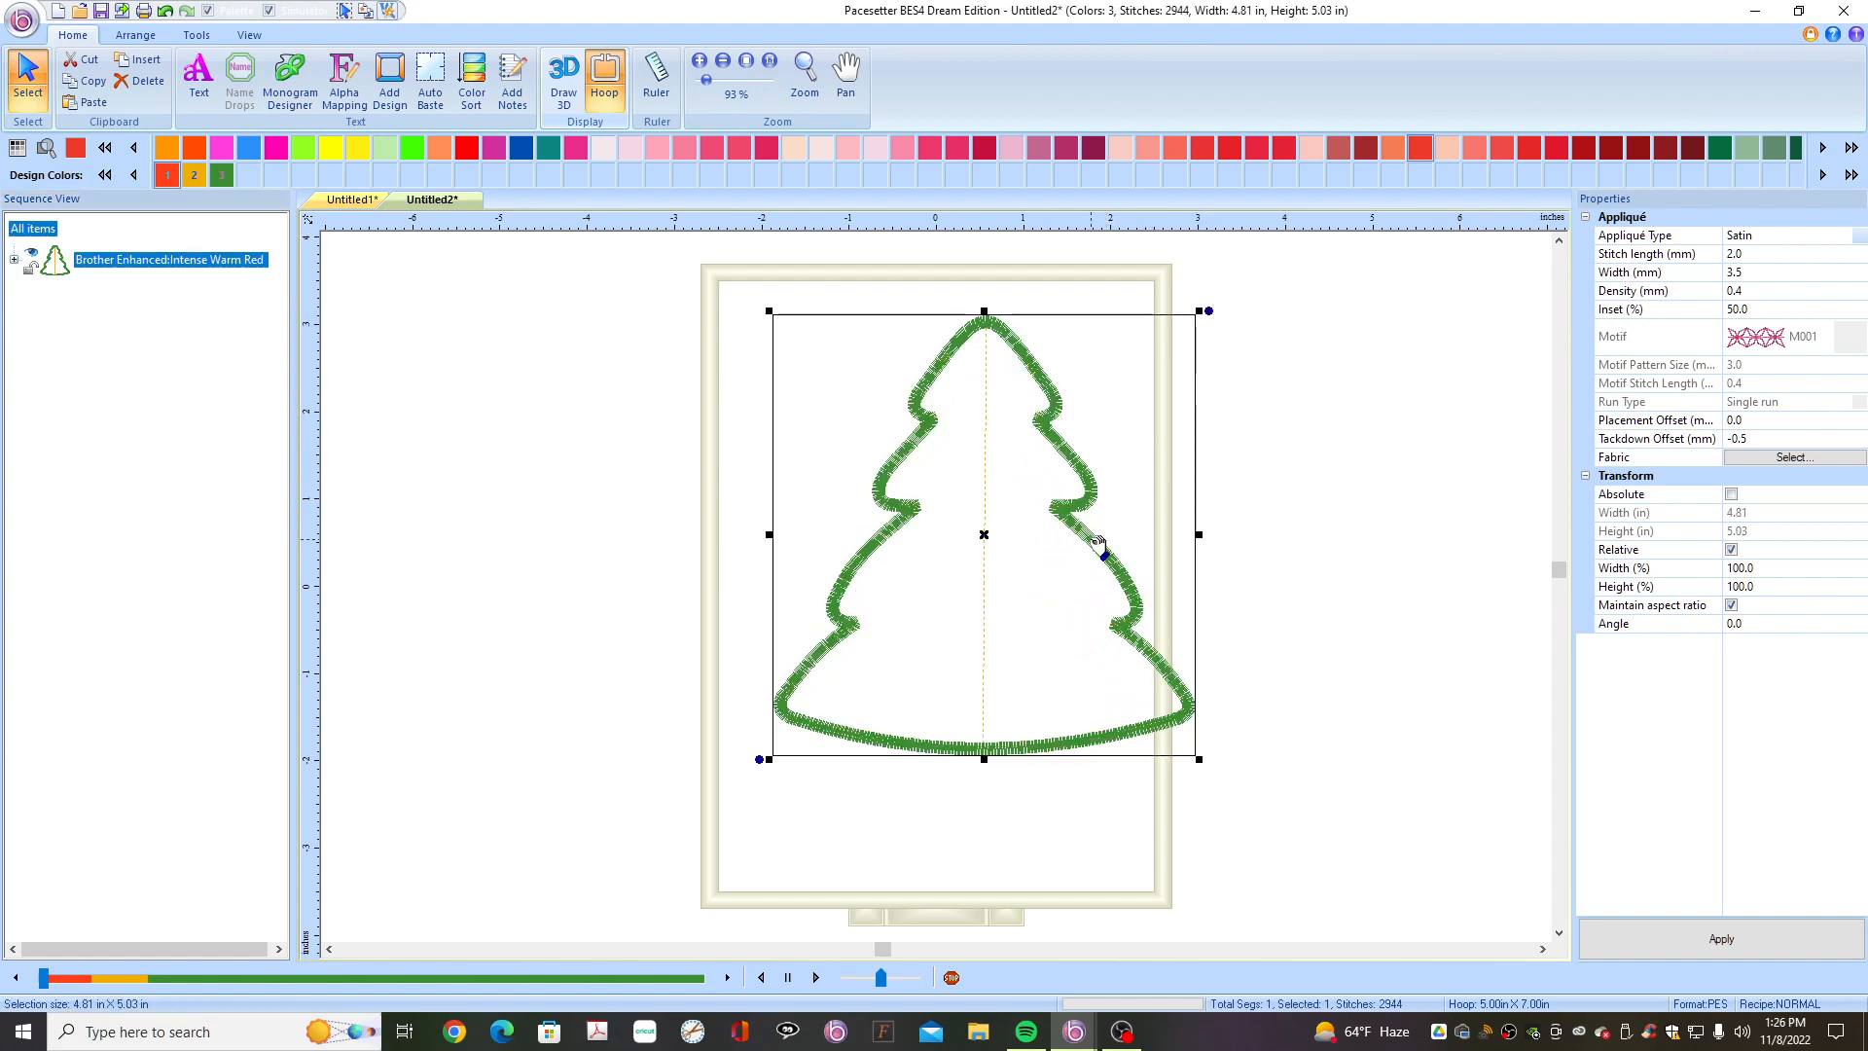
left_click_drag(1097, 537, 1054, 547)
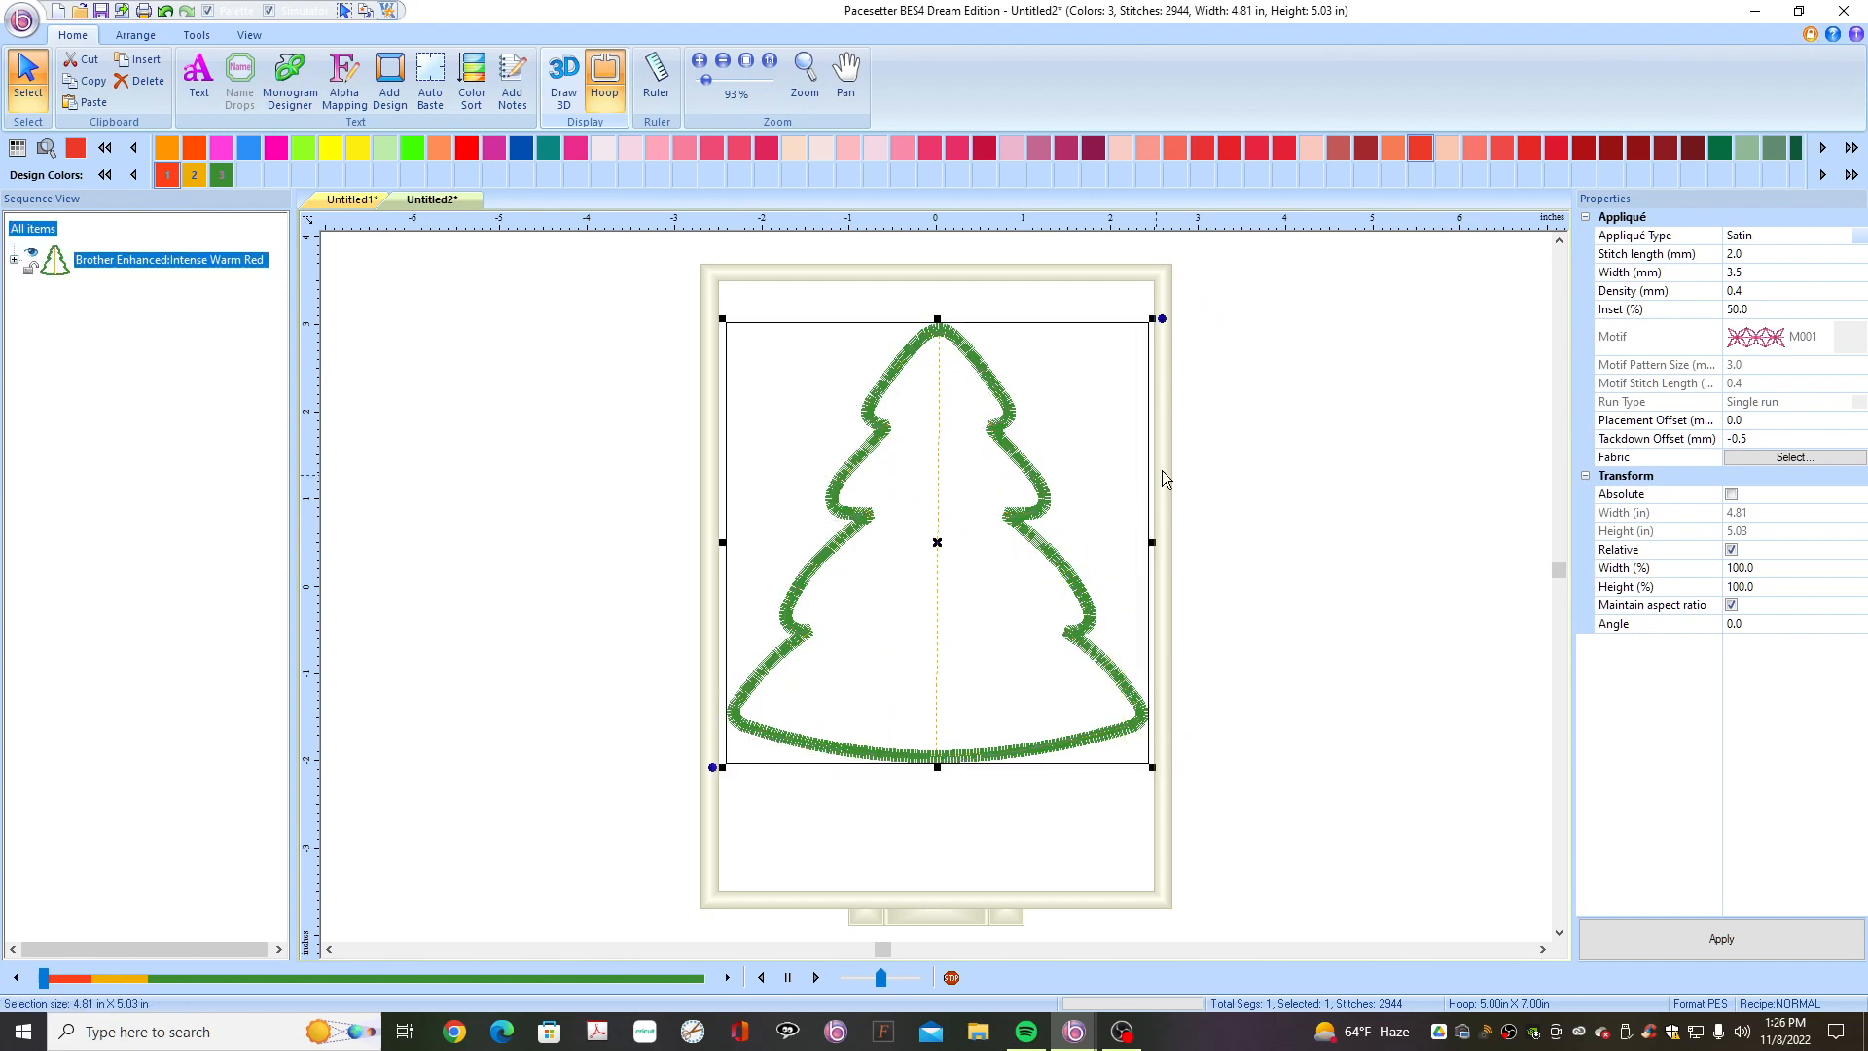
- Set the appliqué type to Run with a tackdown offset of 0 and apply it
left_click(1860, 243)
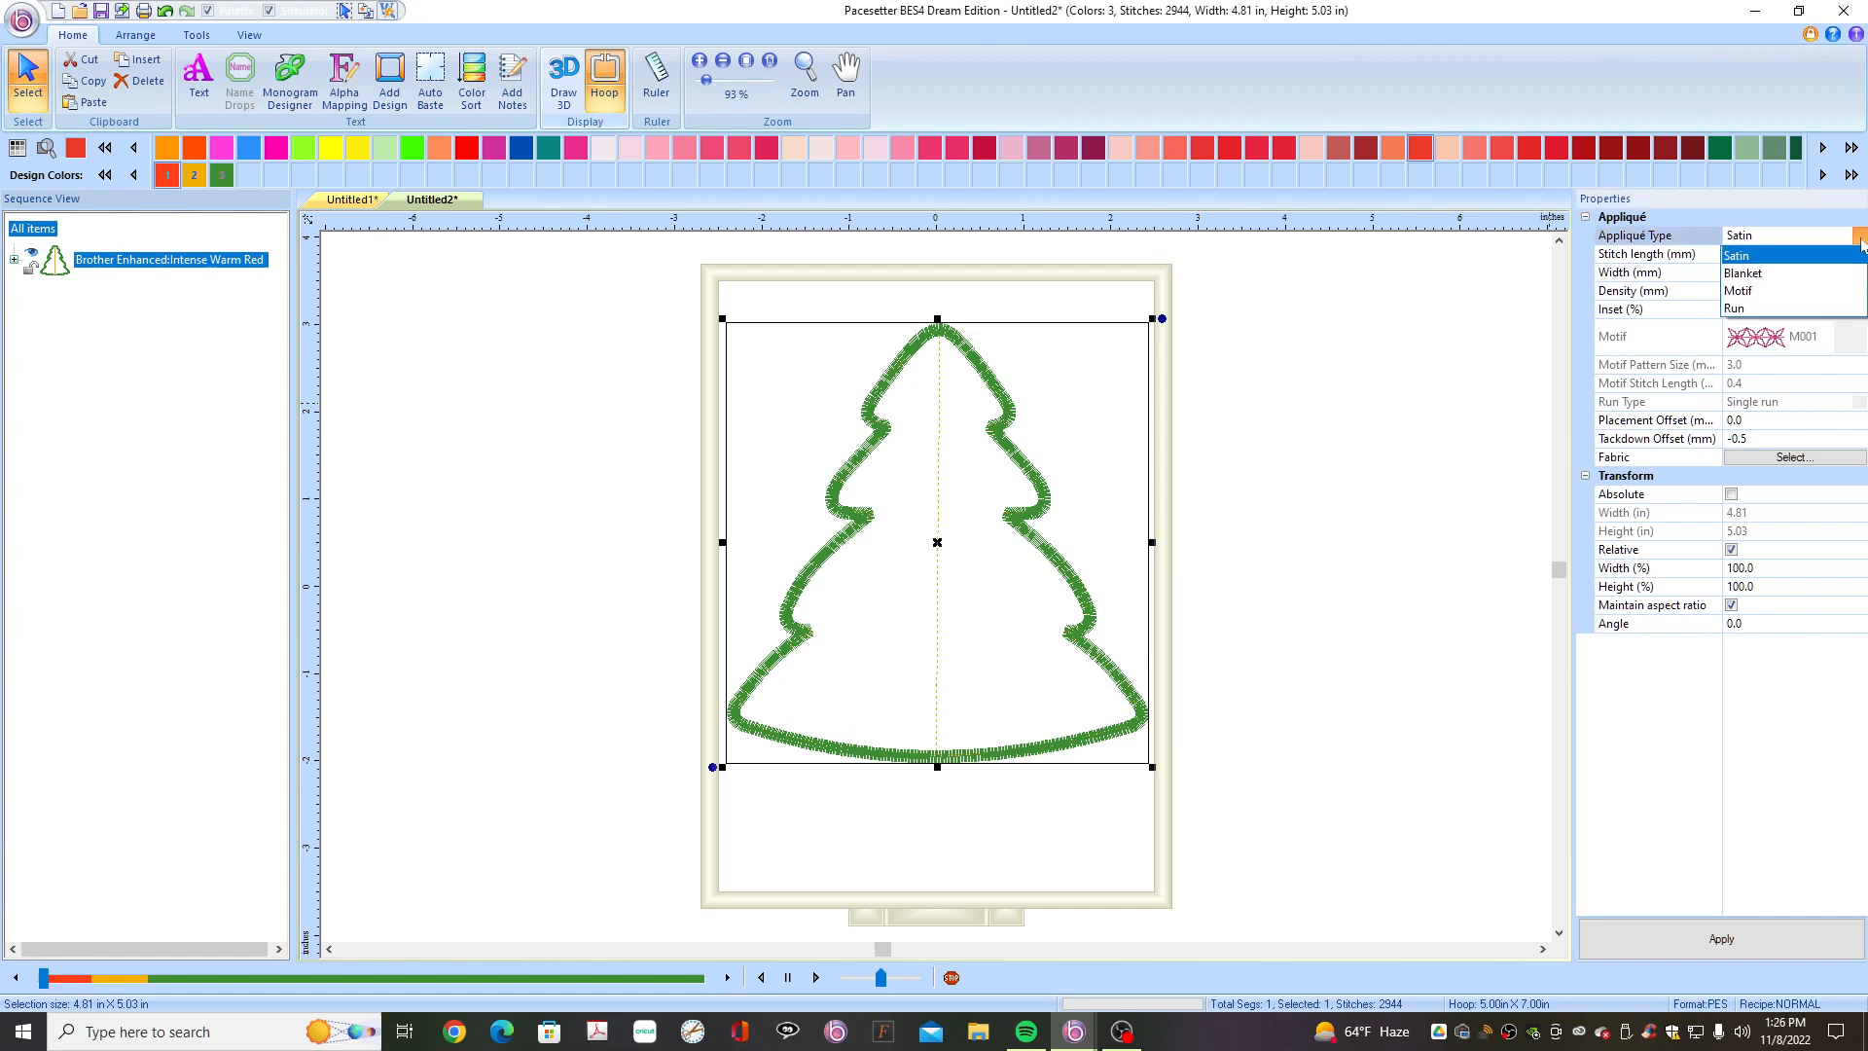
left_click(1758, 309)
left_click(1771, 442)
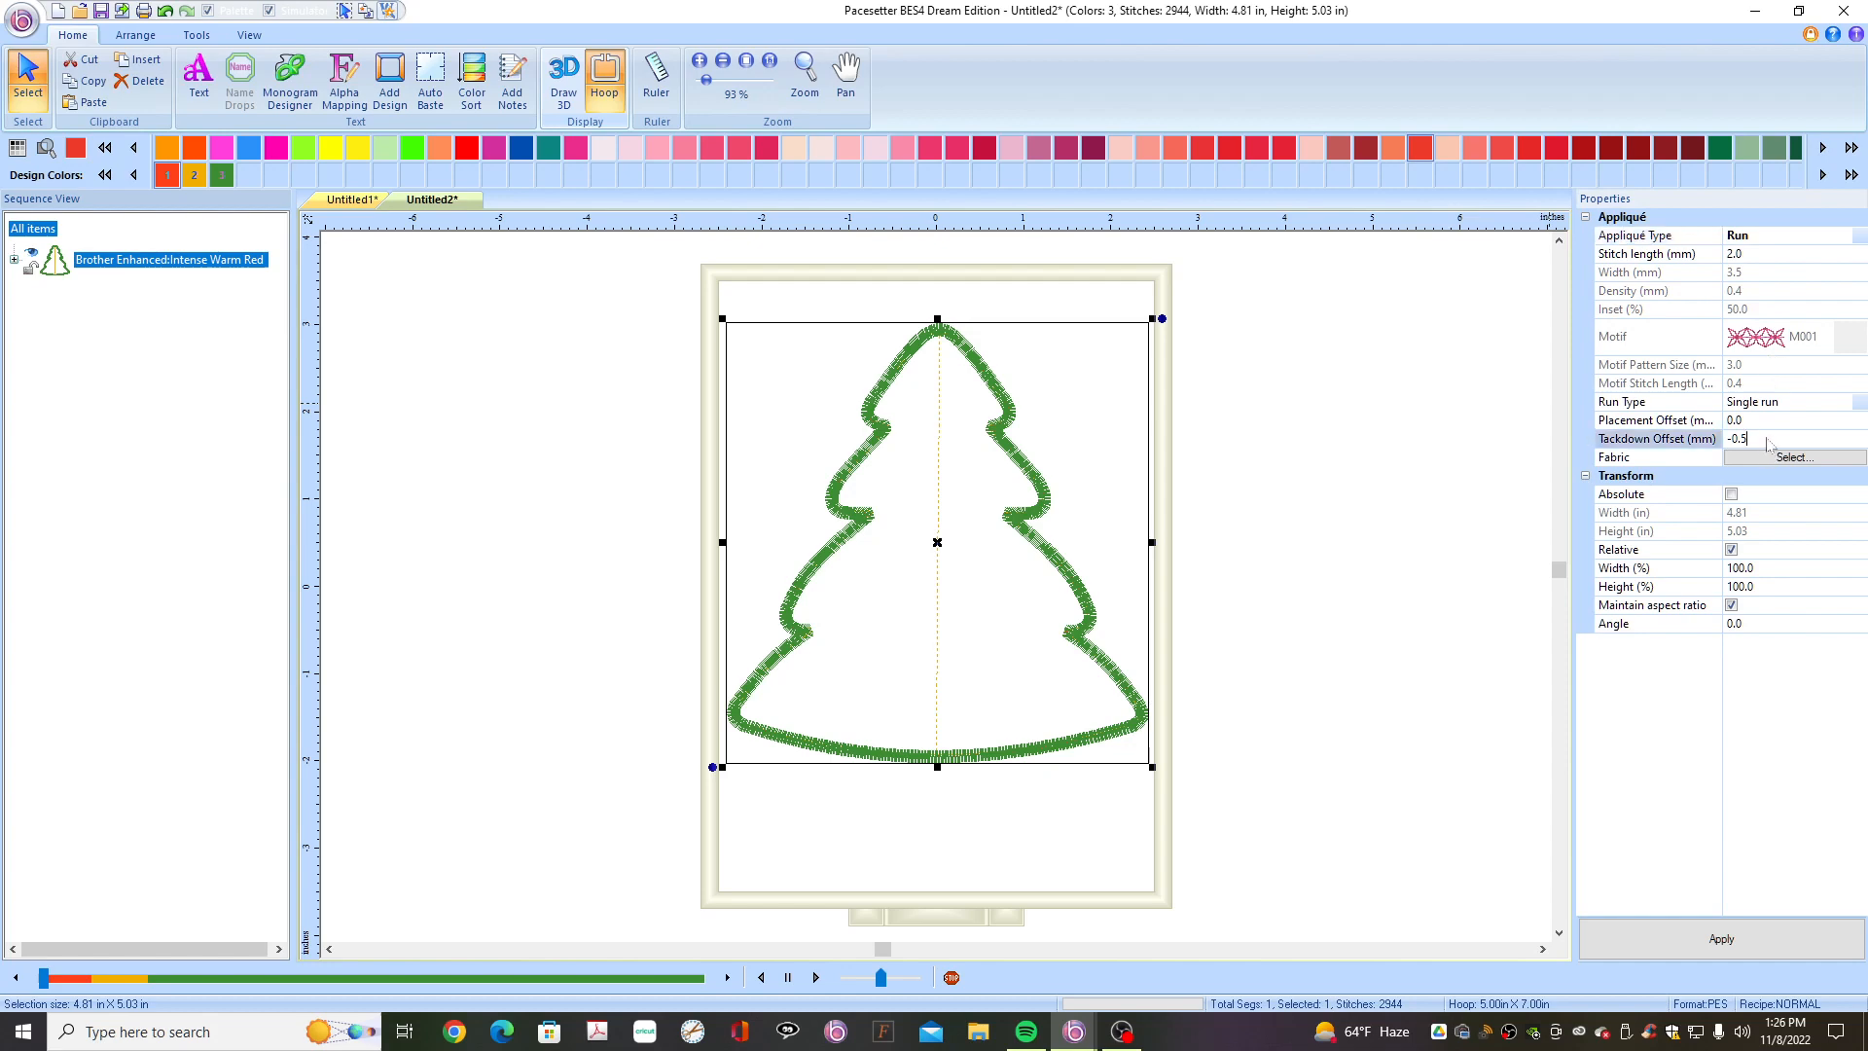
type("0")
left_click(1704, 938)
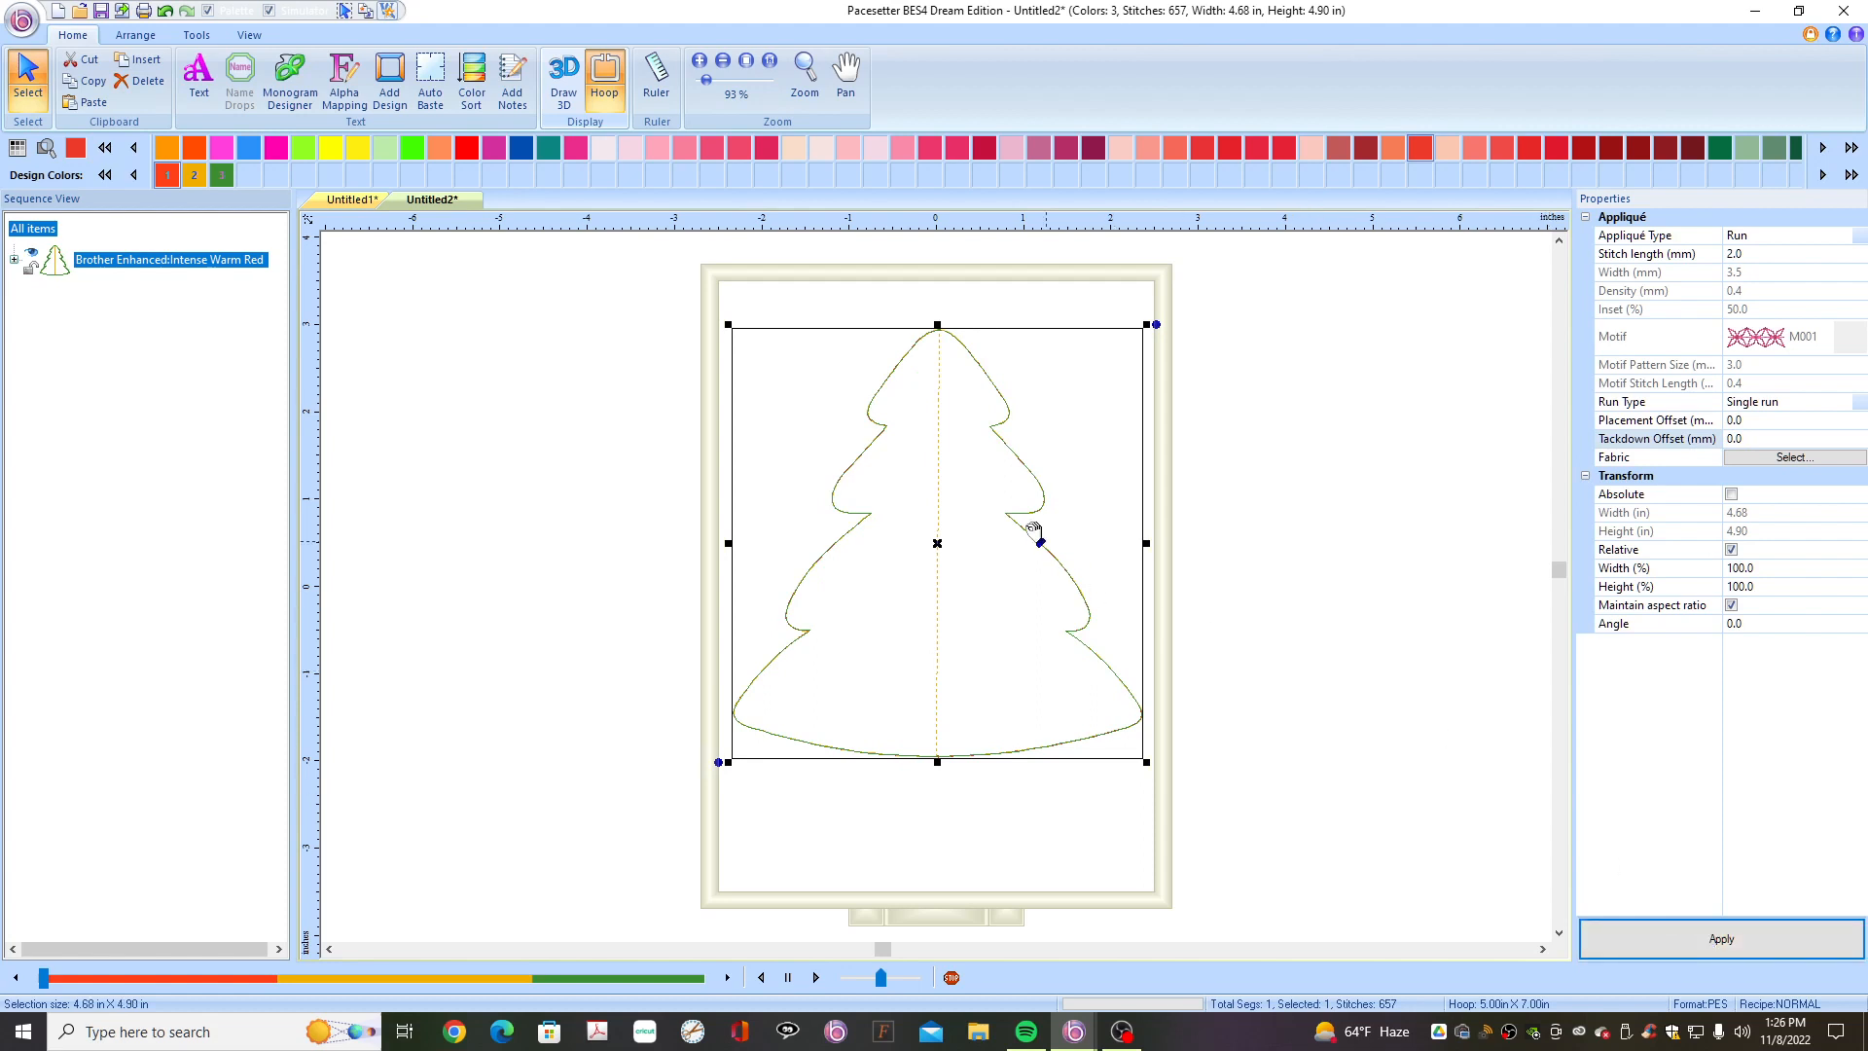
- With the Edit Shape tool, pull out the middle branch tips on both sides of the tree outline
left_click(564, 95)
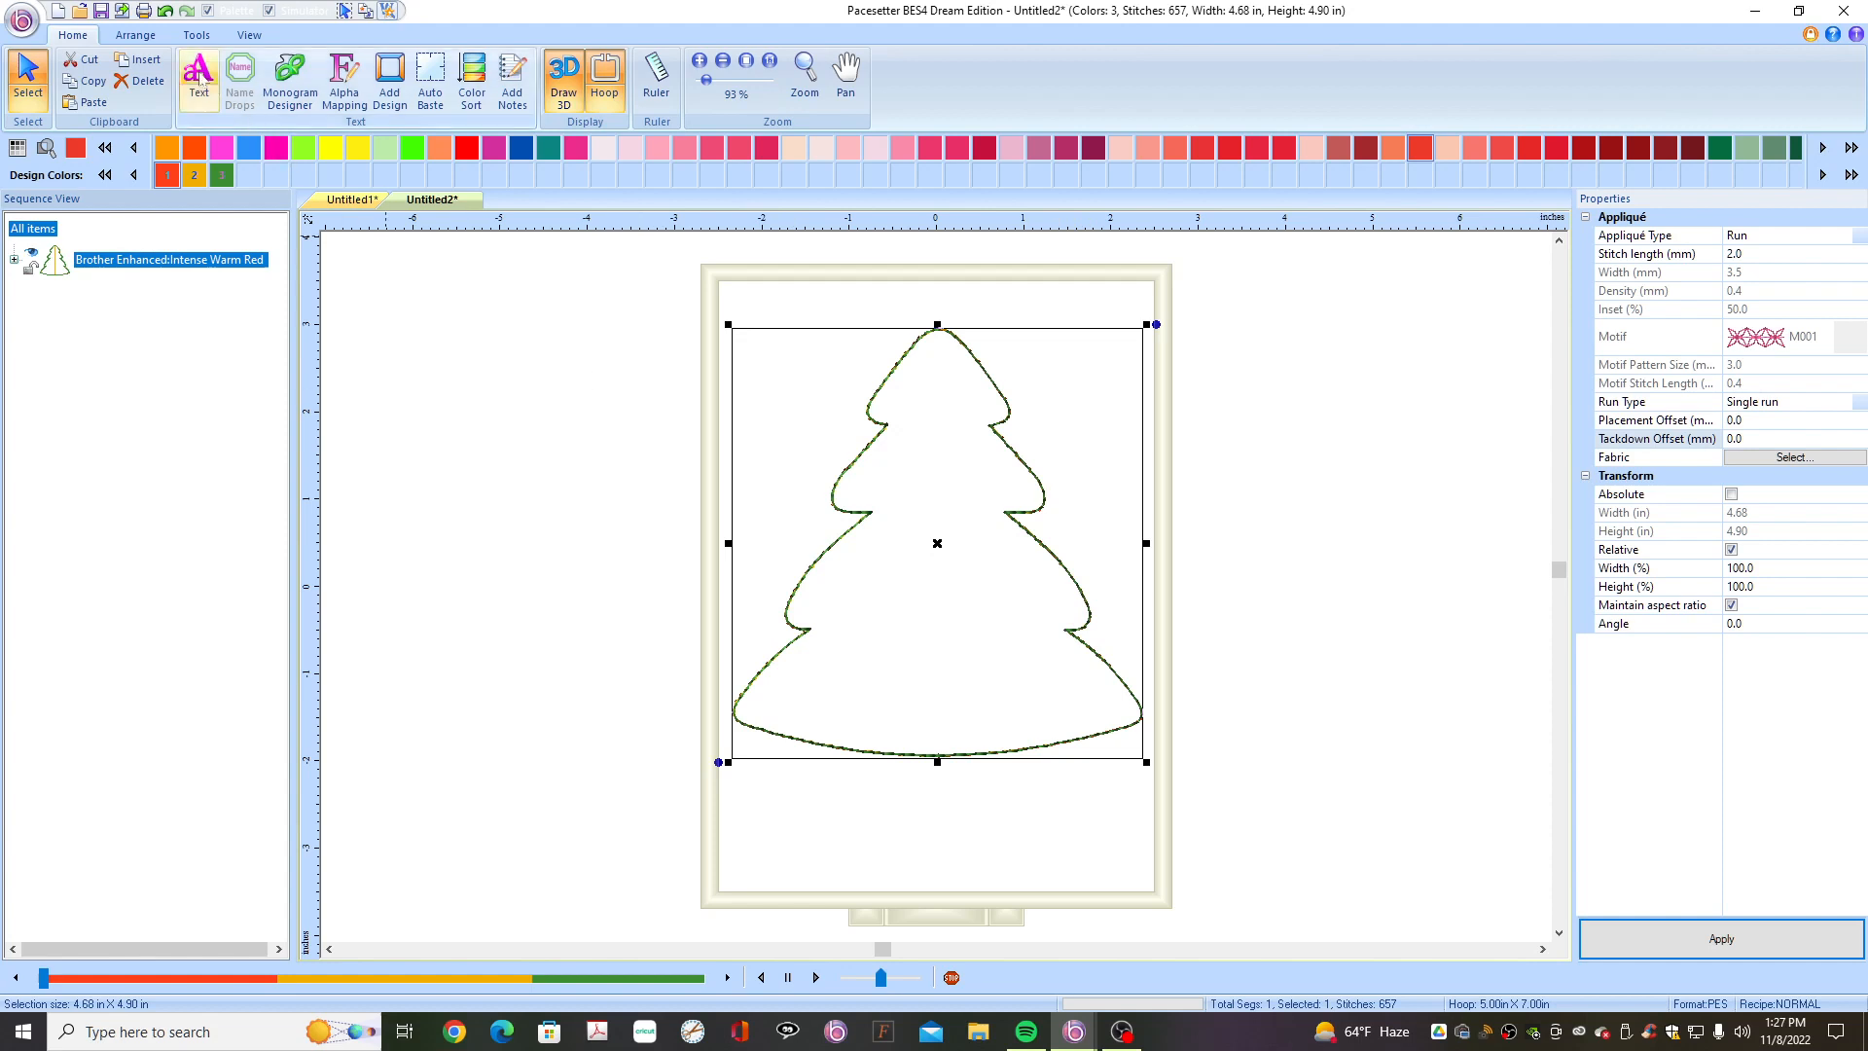
left_click(198, 35)
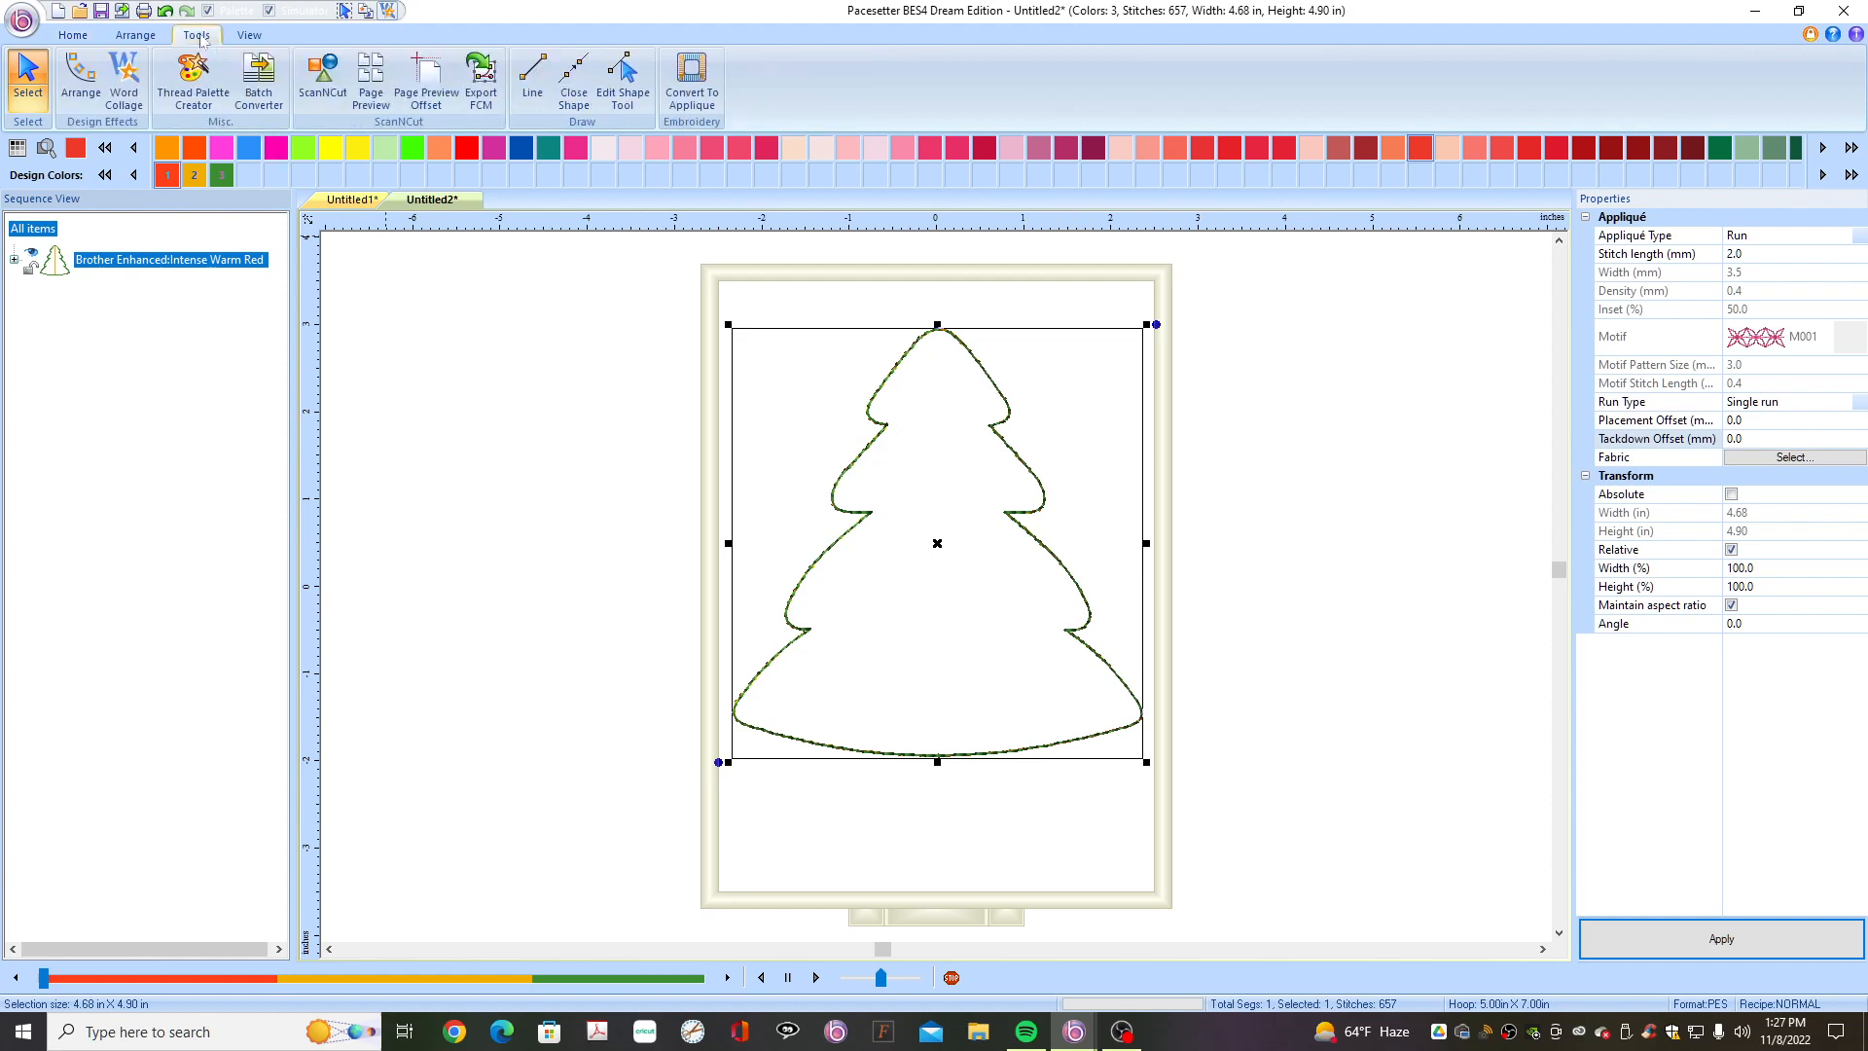
left_click(630, 103)
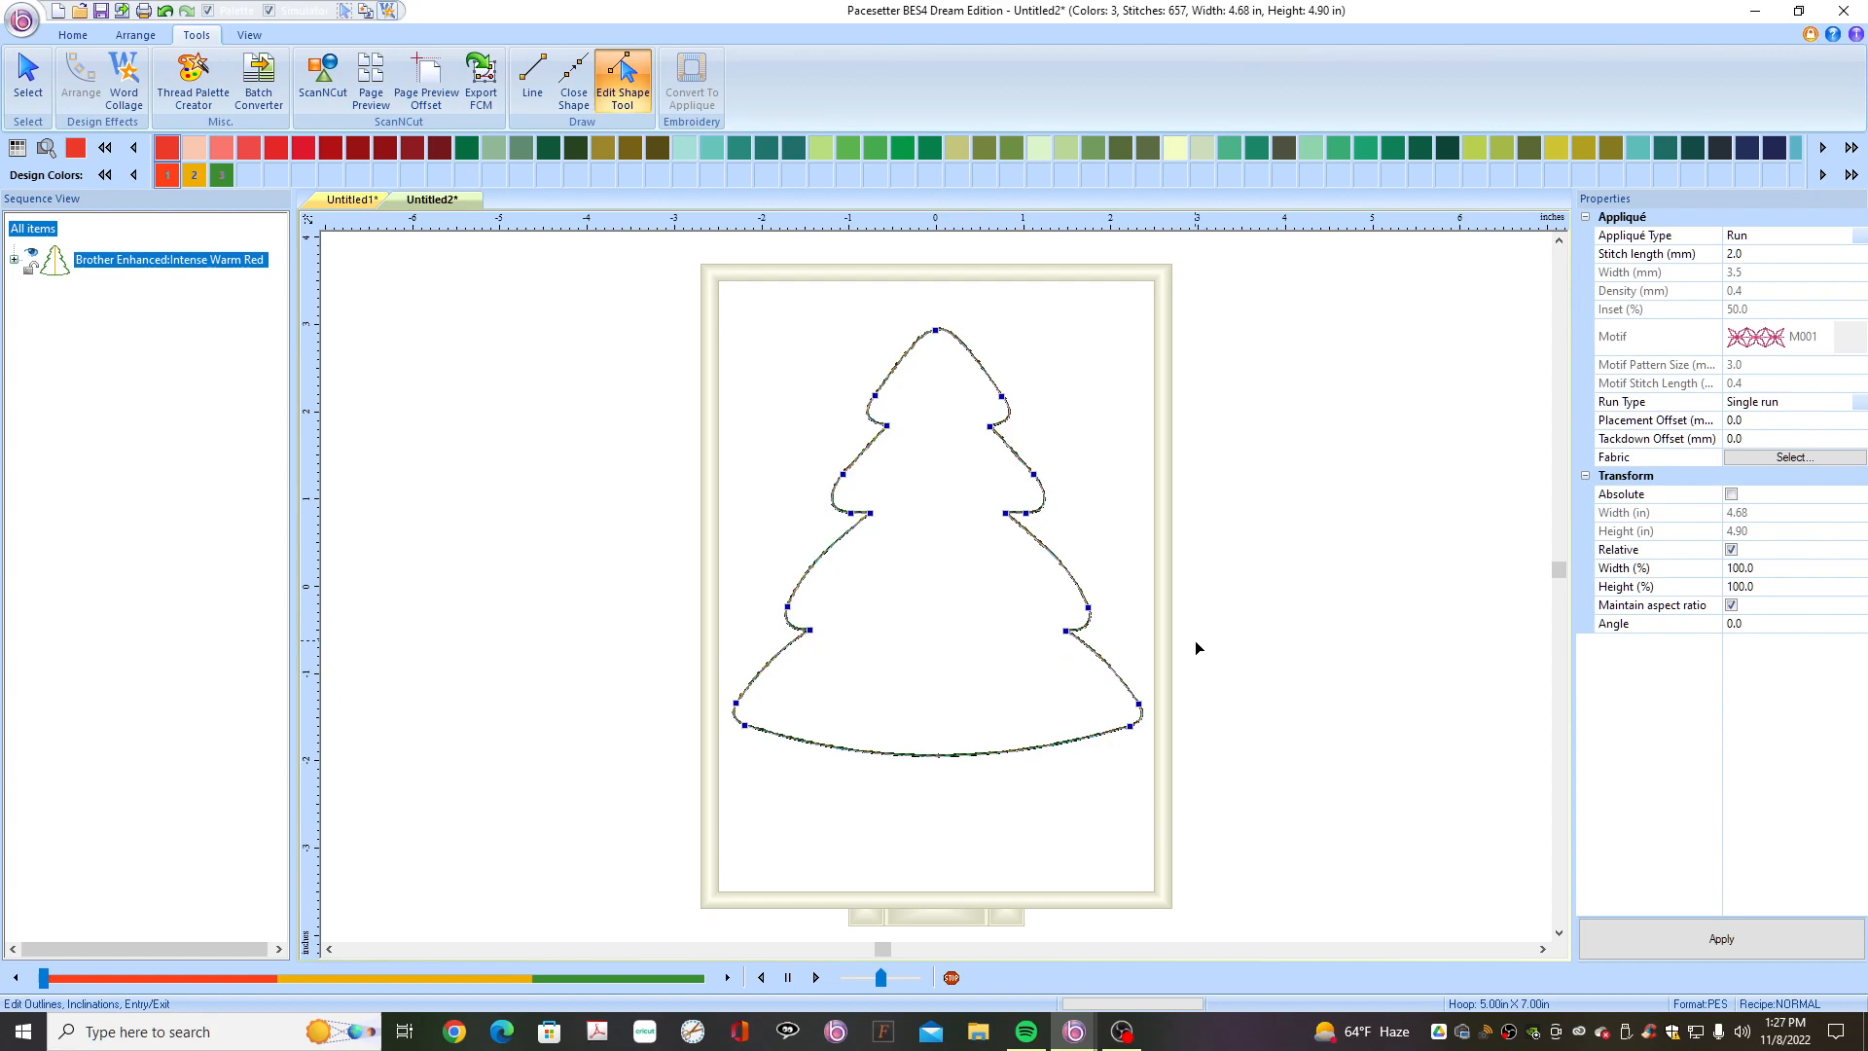
scroll(1196, 647, "up", 3)
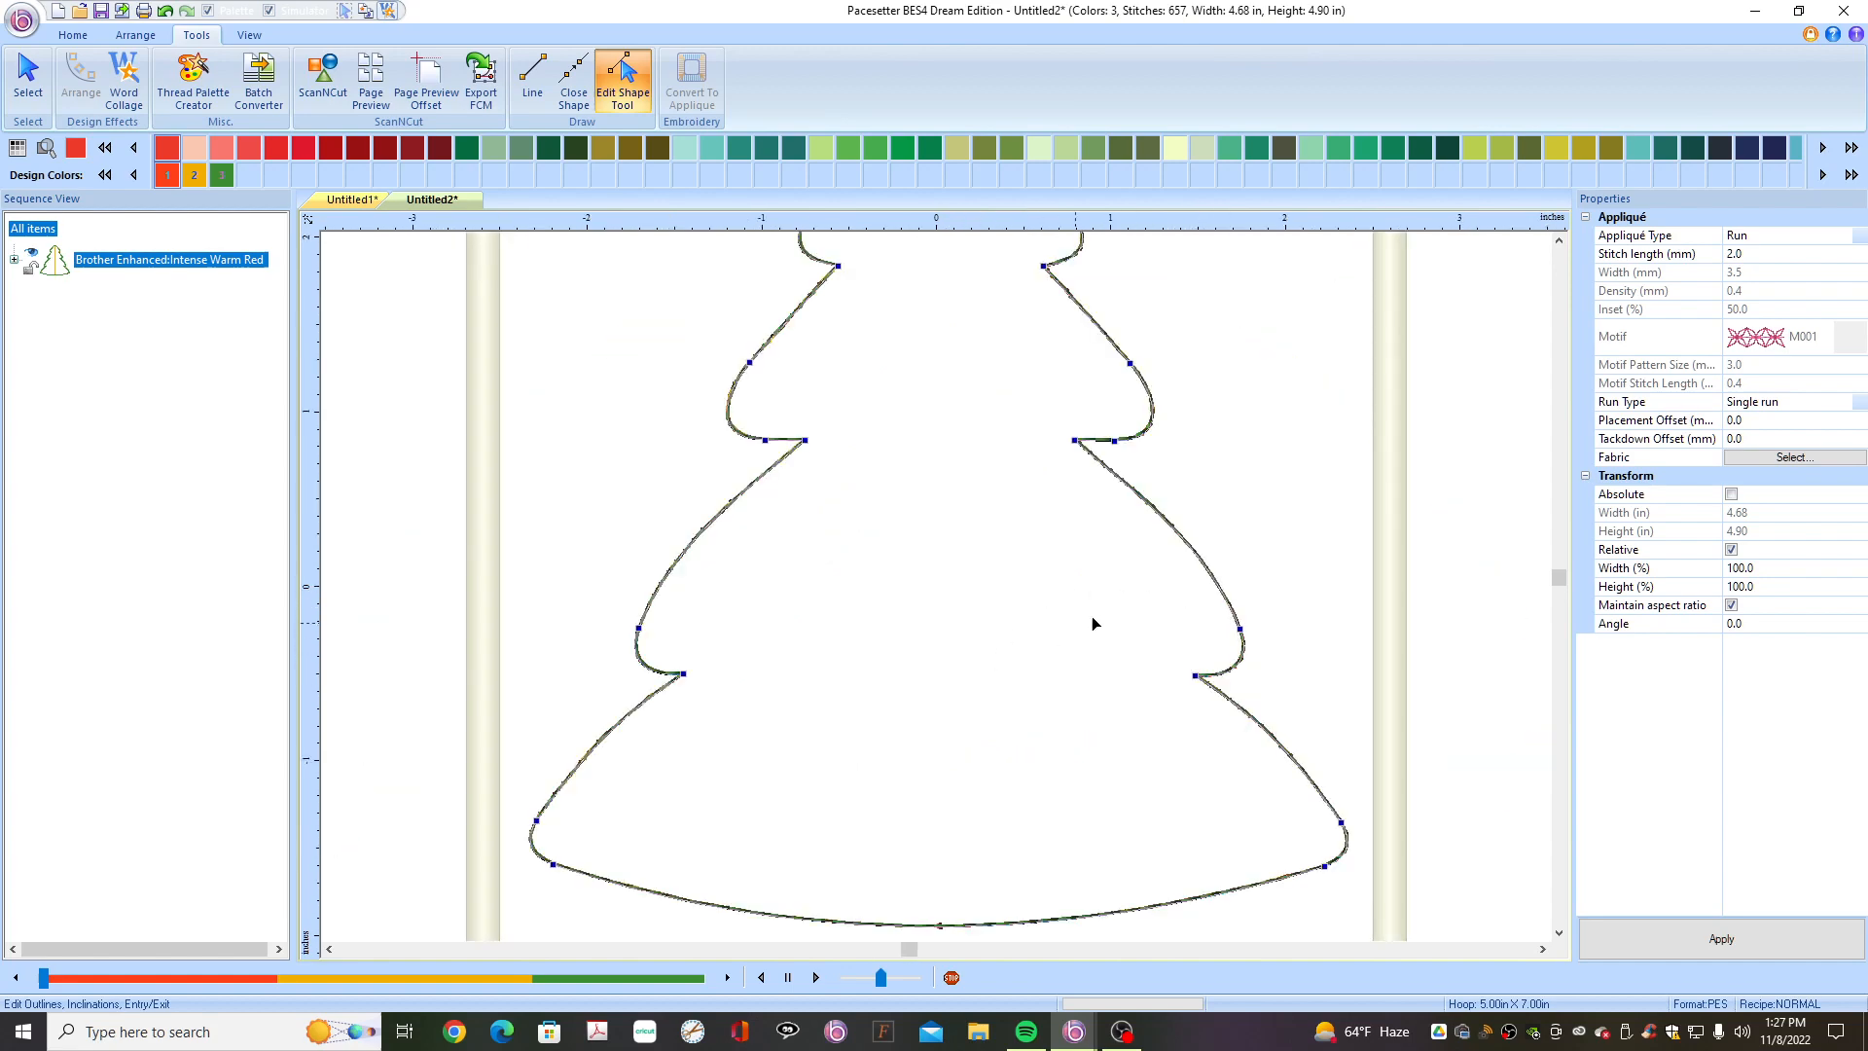
left_click(1558, 240)
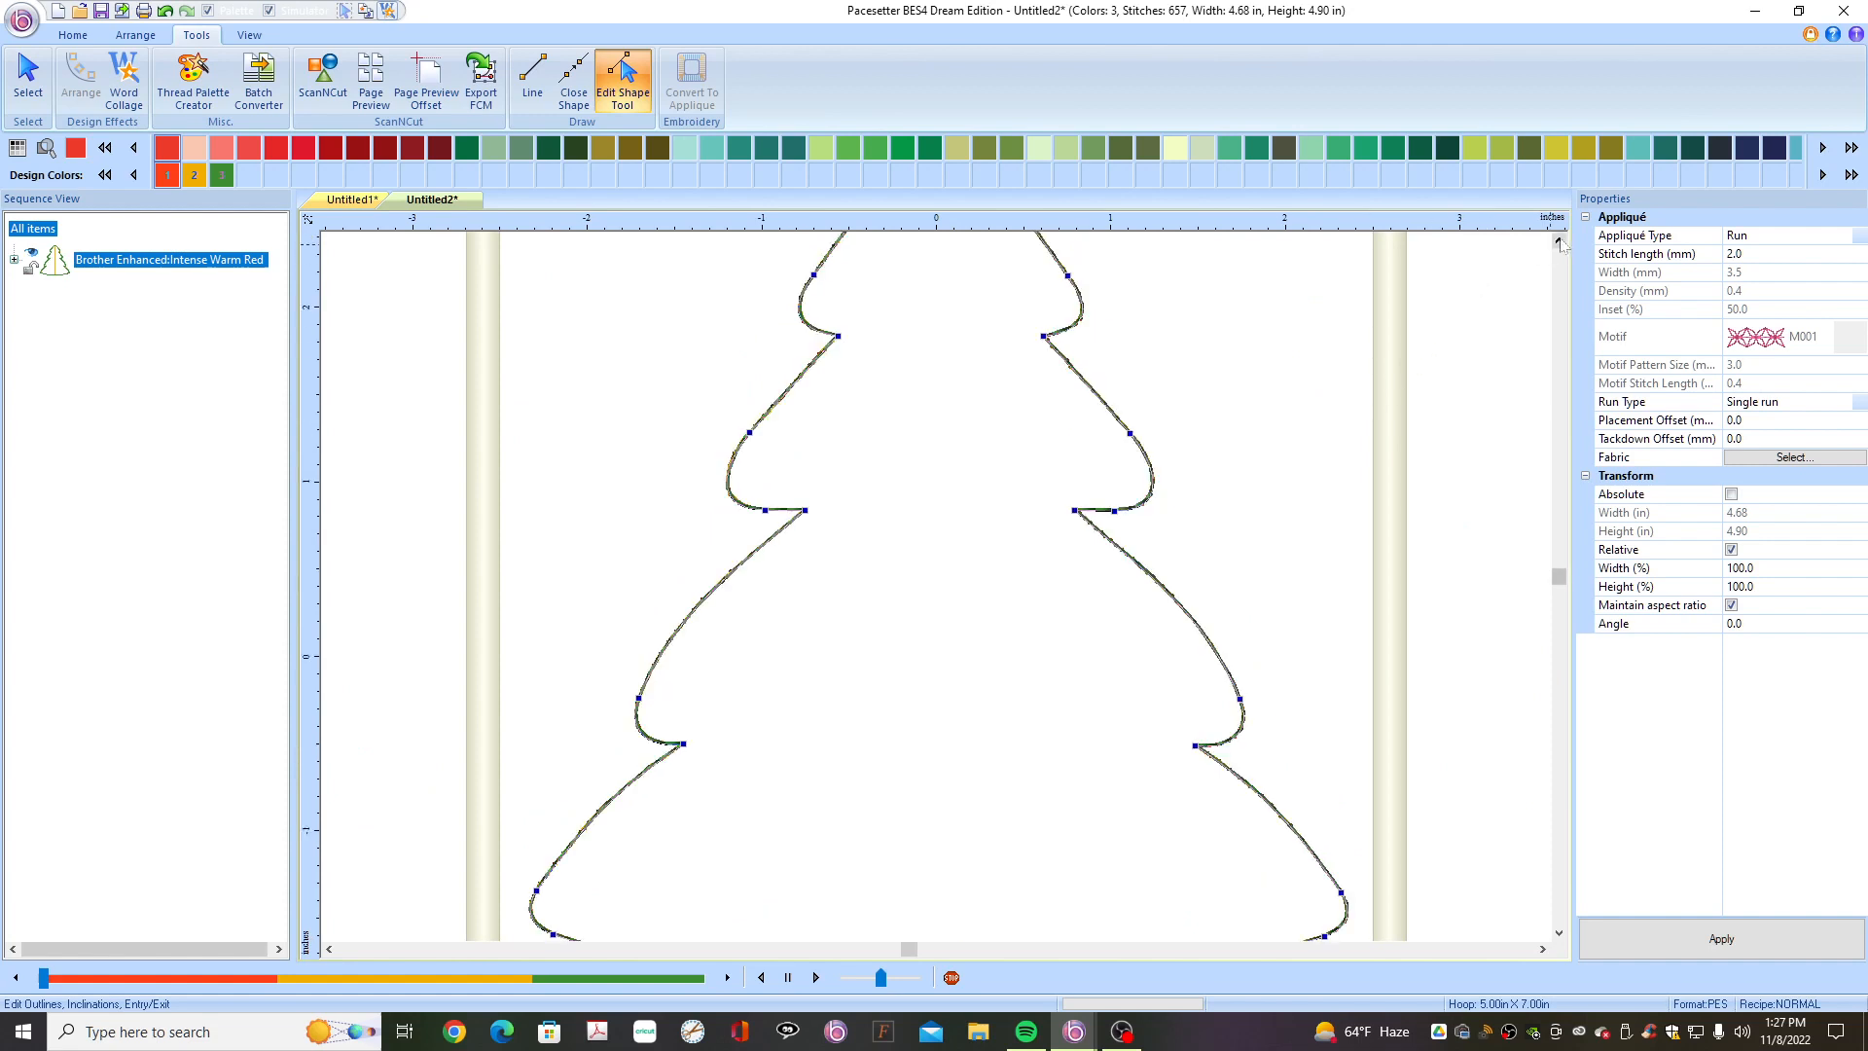
left_click(1241, 699)
left_click_drag(1241, 699, 1262, 702)
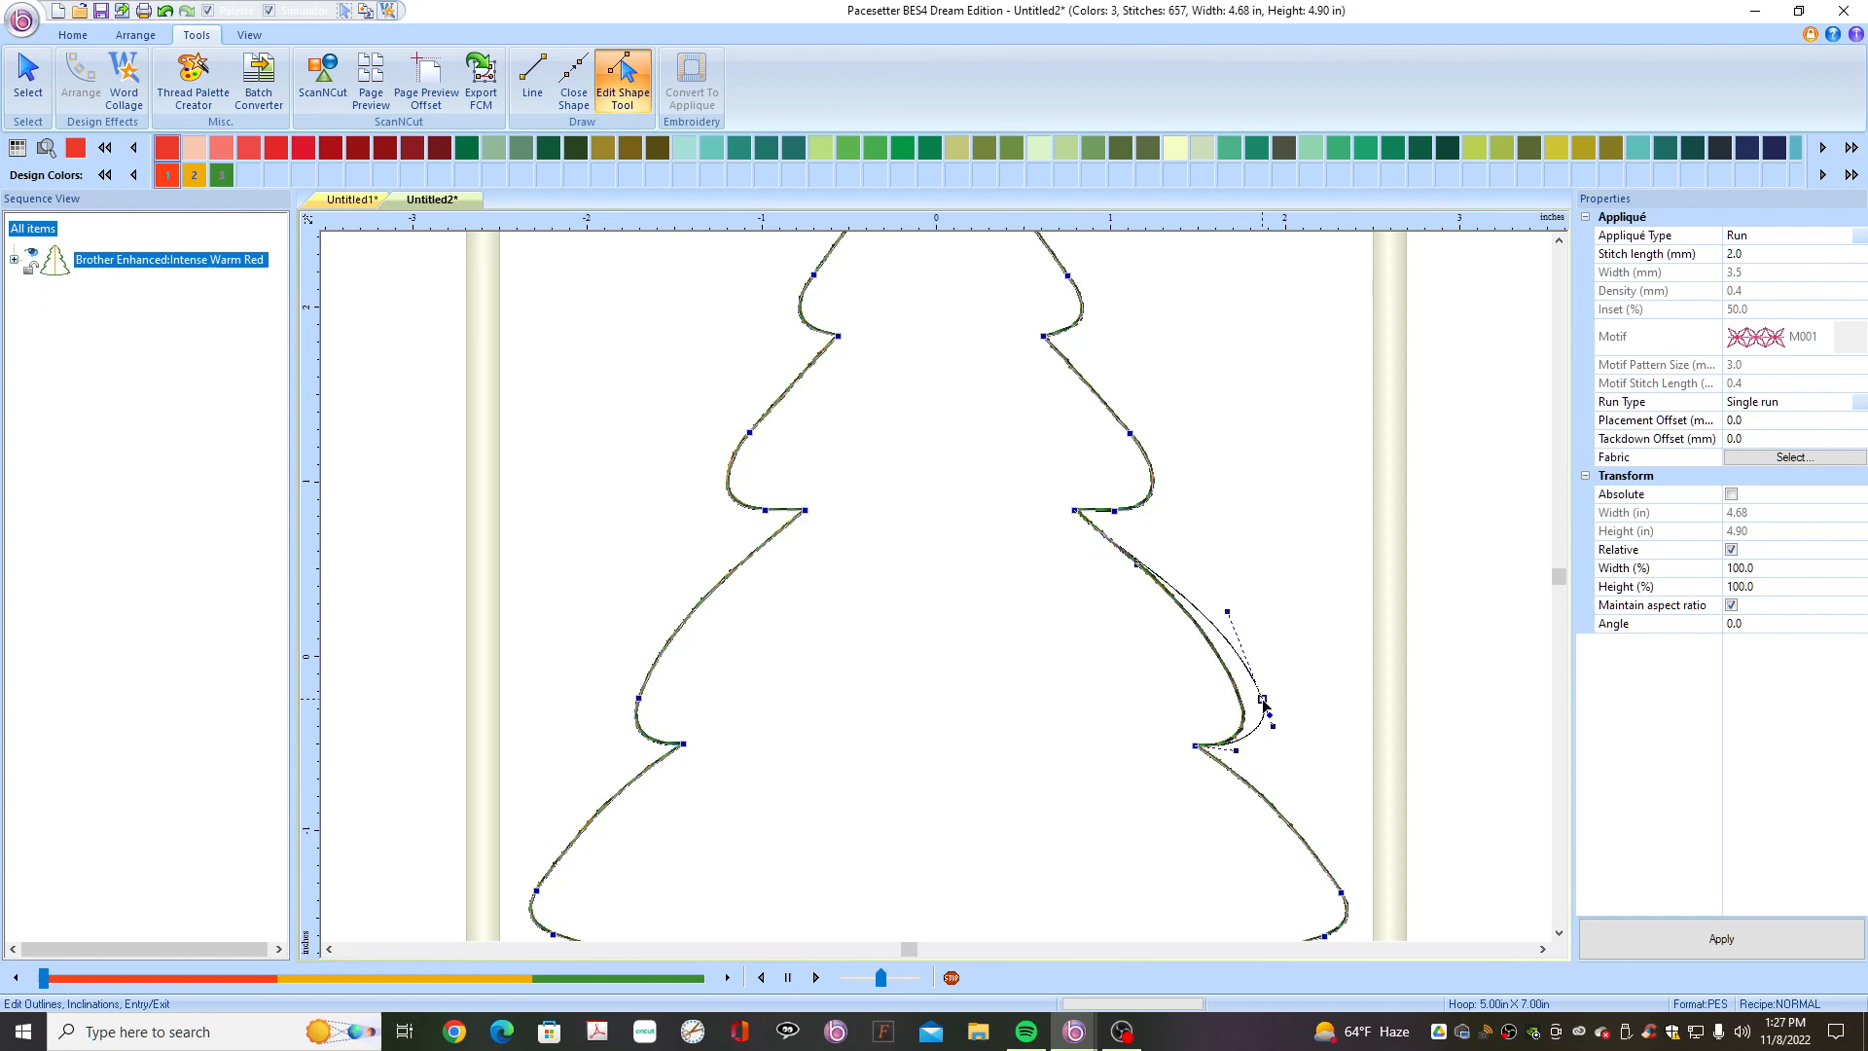
left_click(638, 699)
left_click_drag(639, 699, 612, 703)
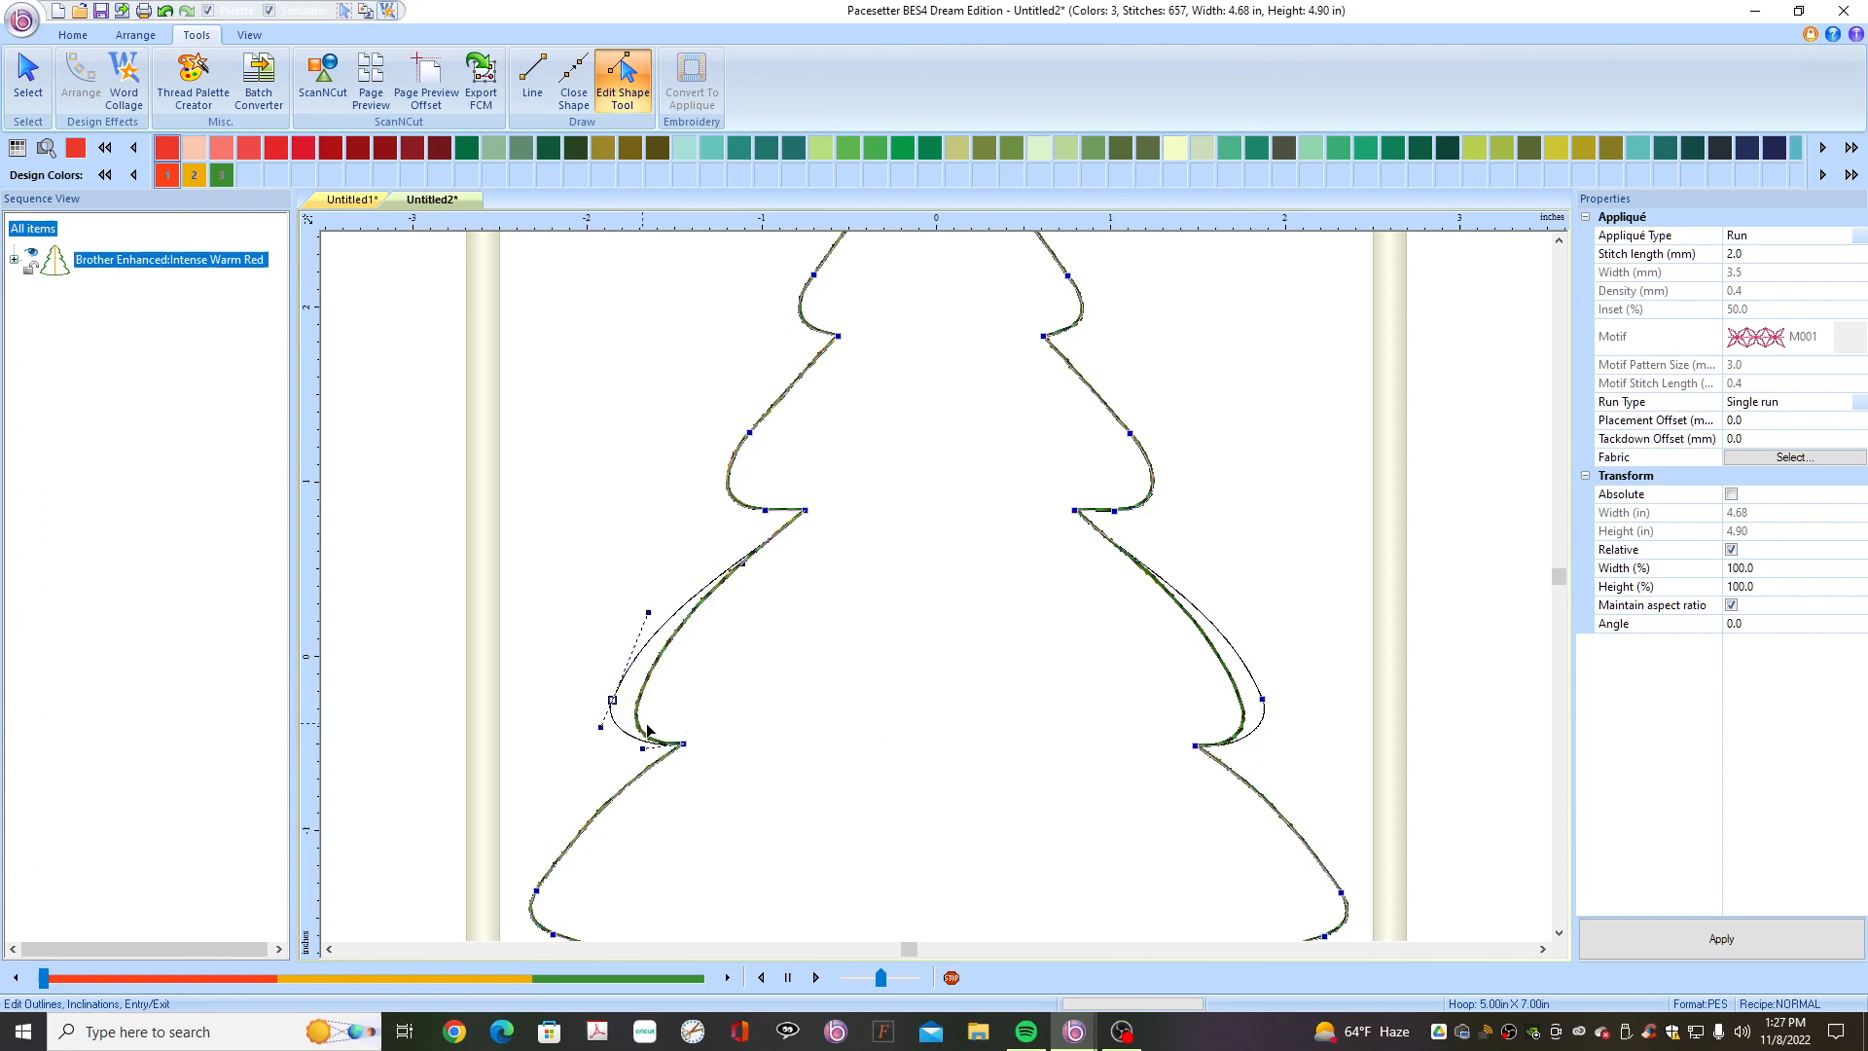
left_click(1263, 698)
left_click_drag(1267, 698, 1267, 700)
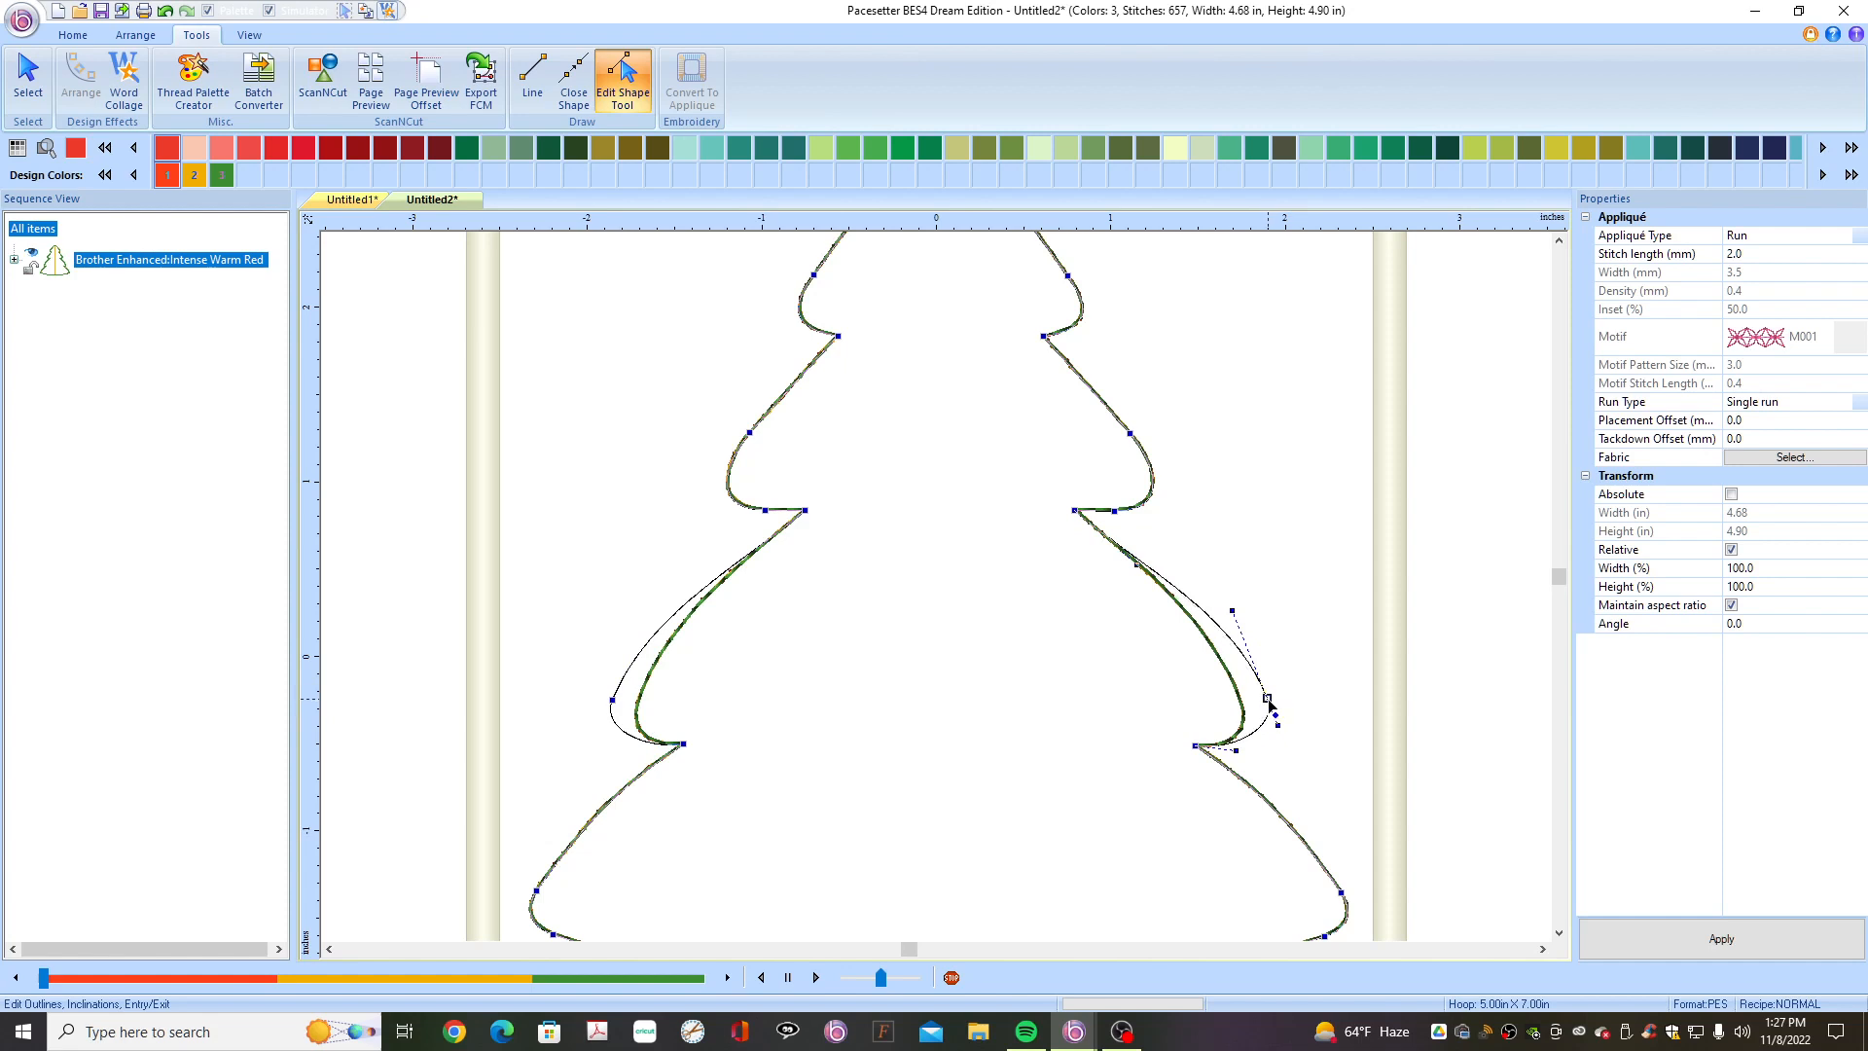
left_click_drag(1269, 701, 1267, 707)
left_click(1441, 687)
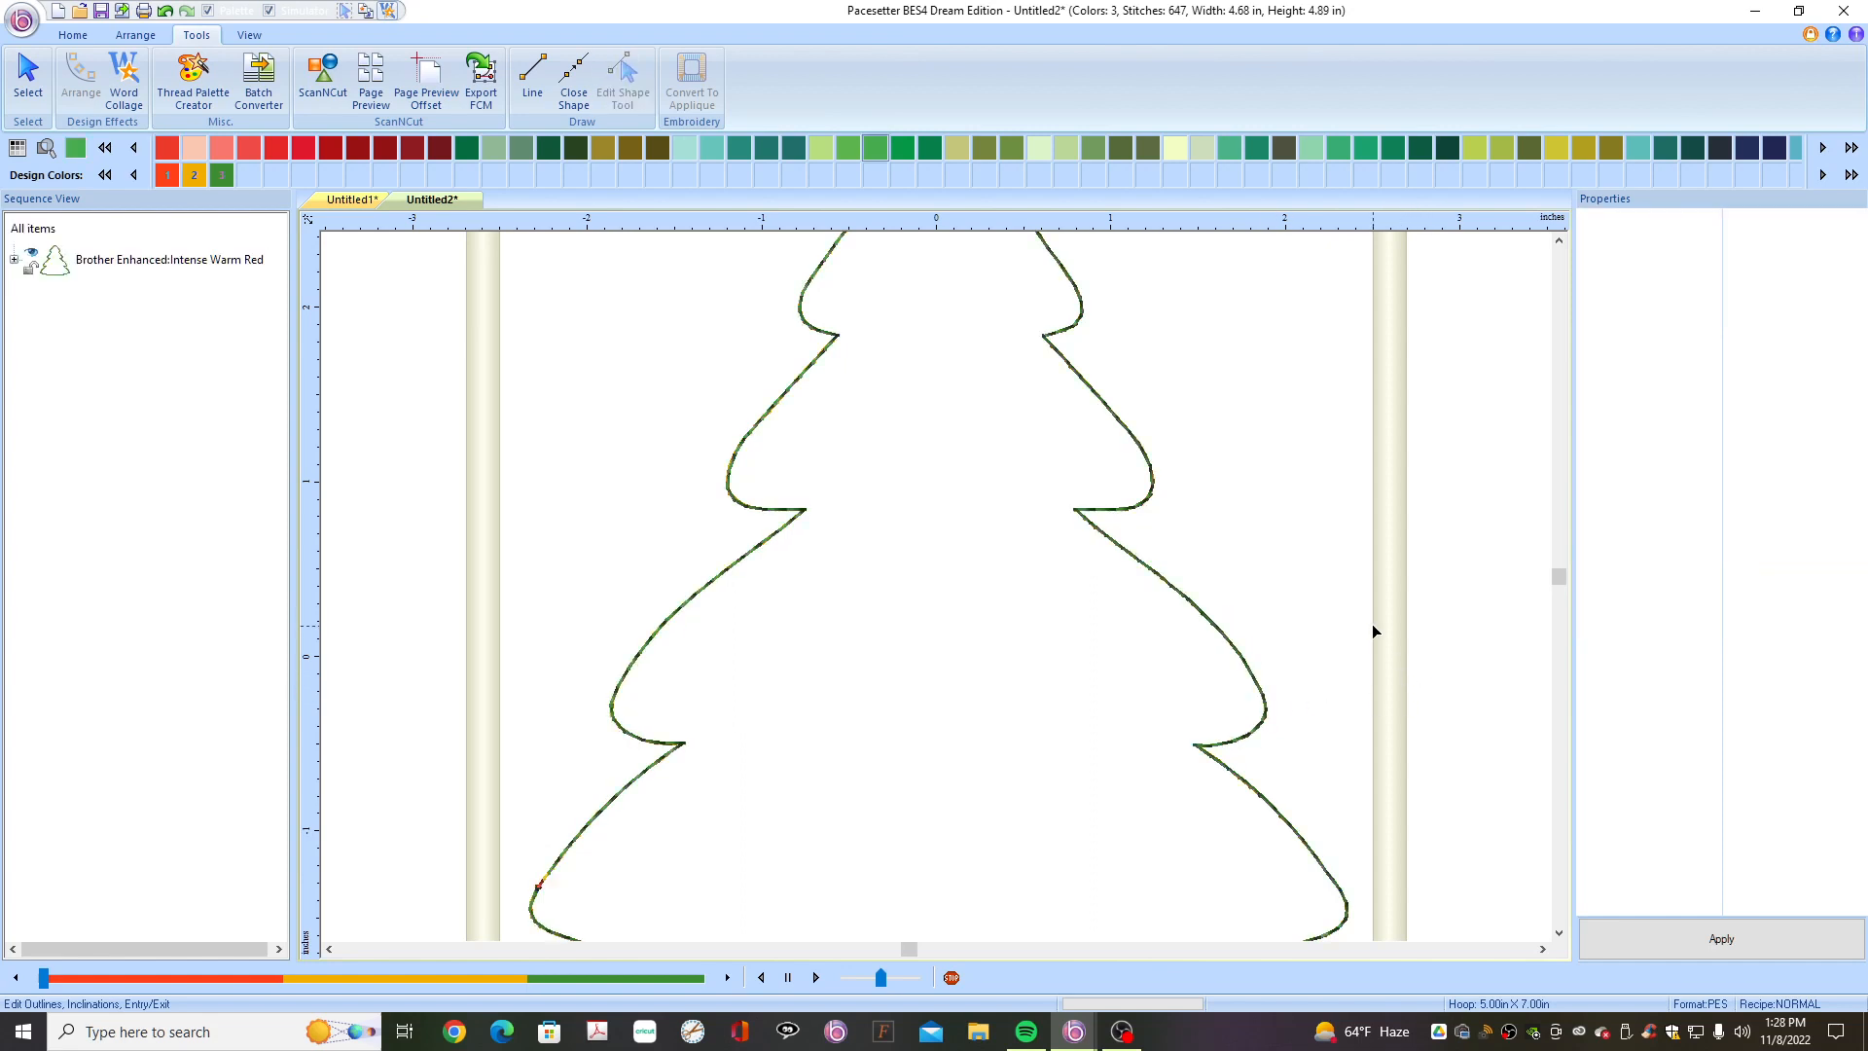
- Reshape the upper branch tips on both sides of the tree outline with the Edit Shape tool
left_click(1557, 239)
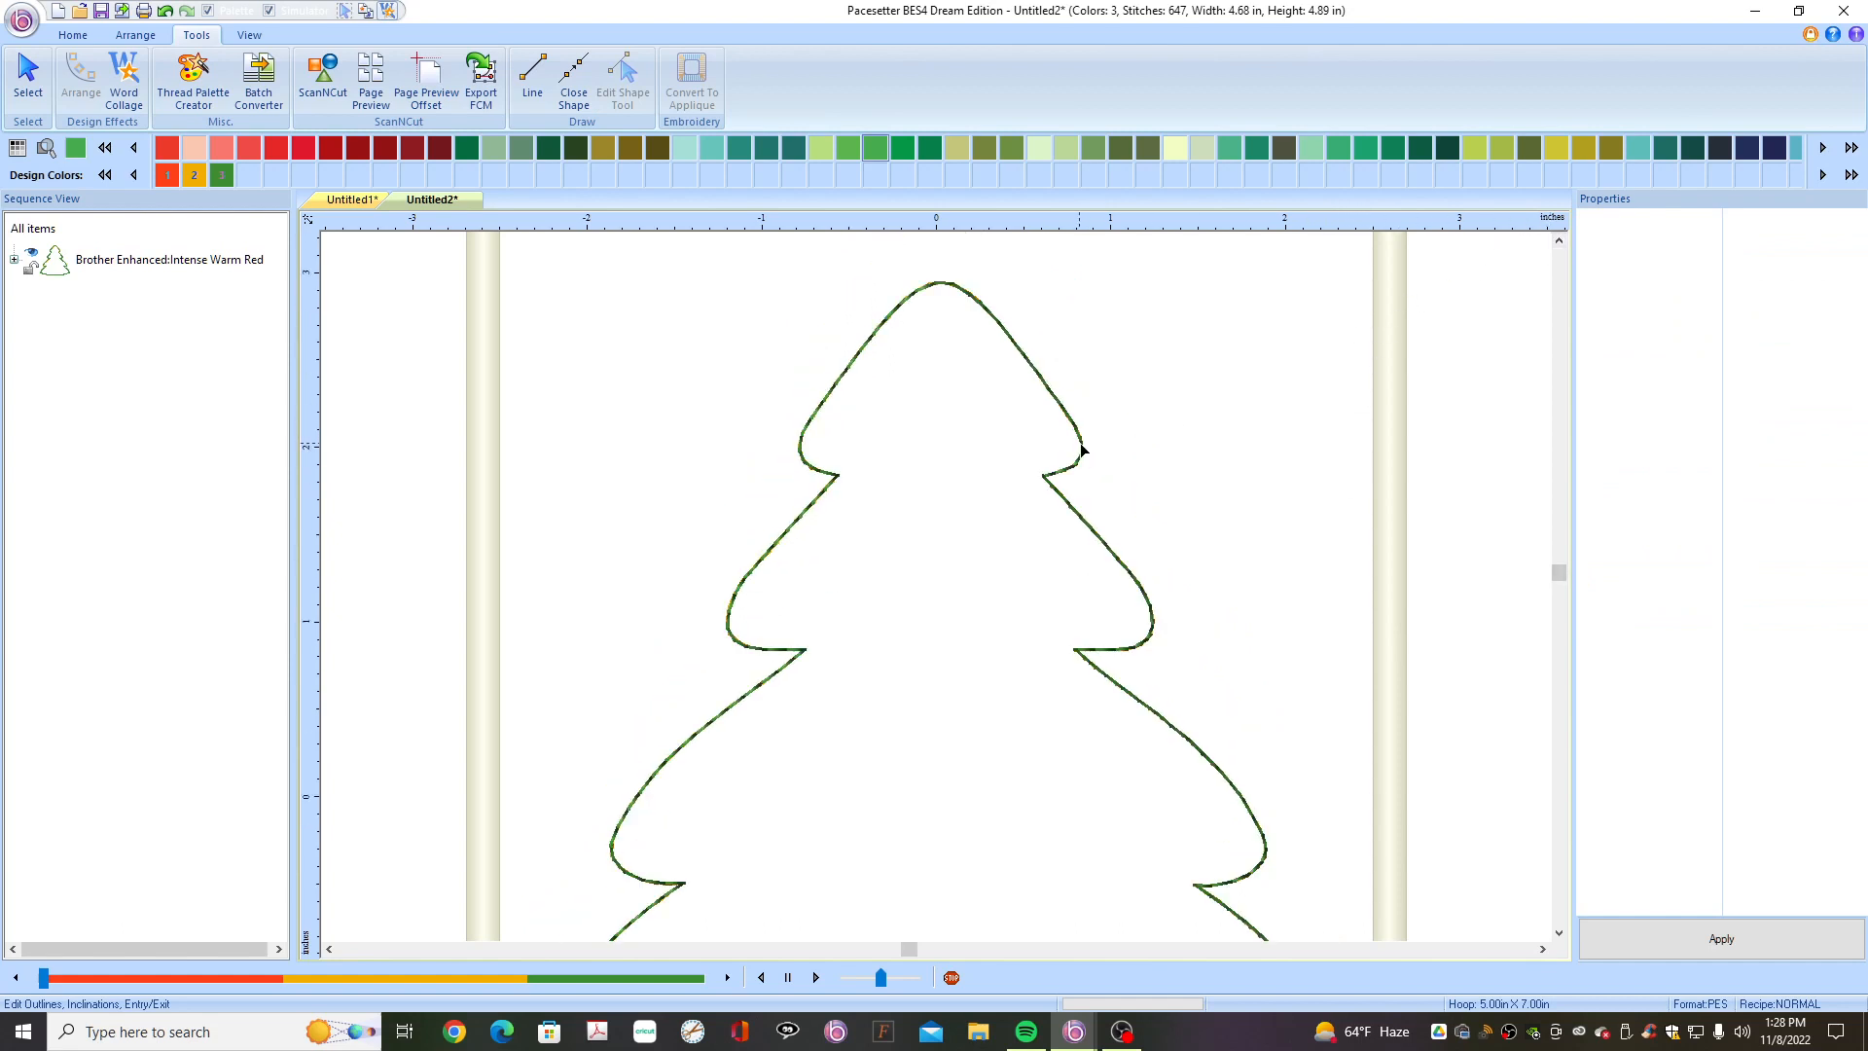
left_click(1083, 447)
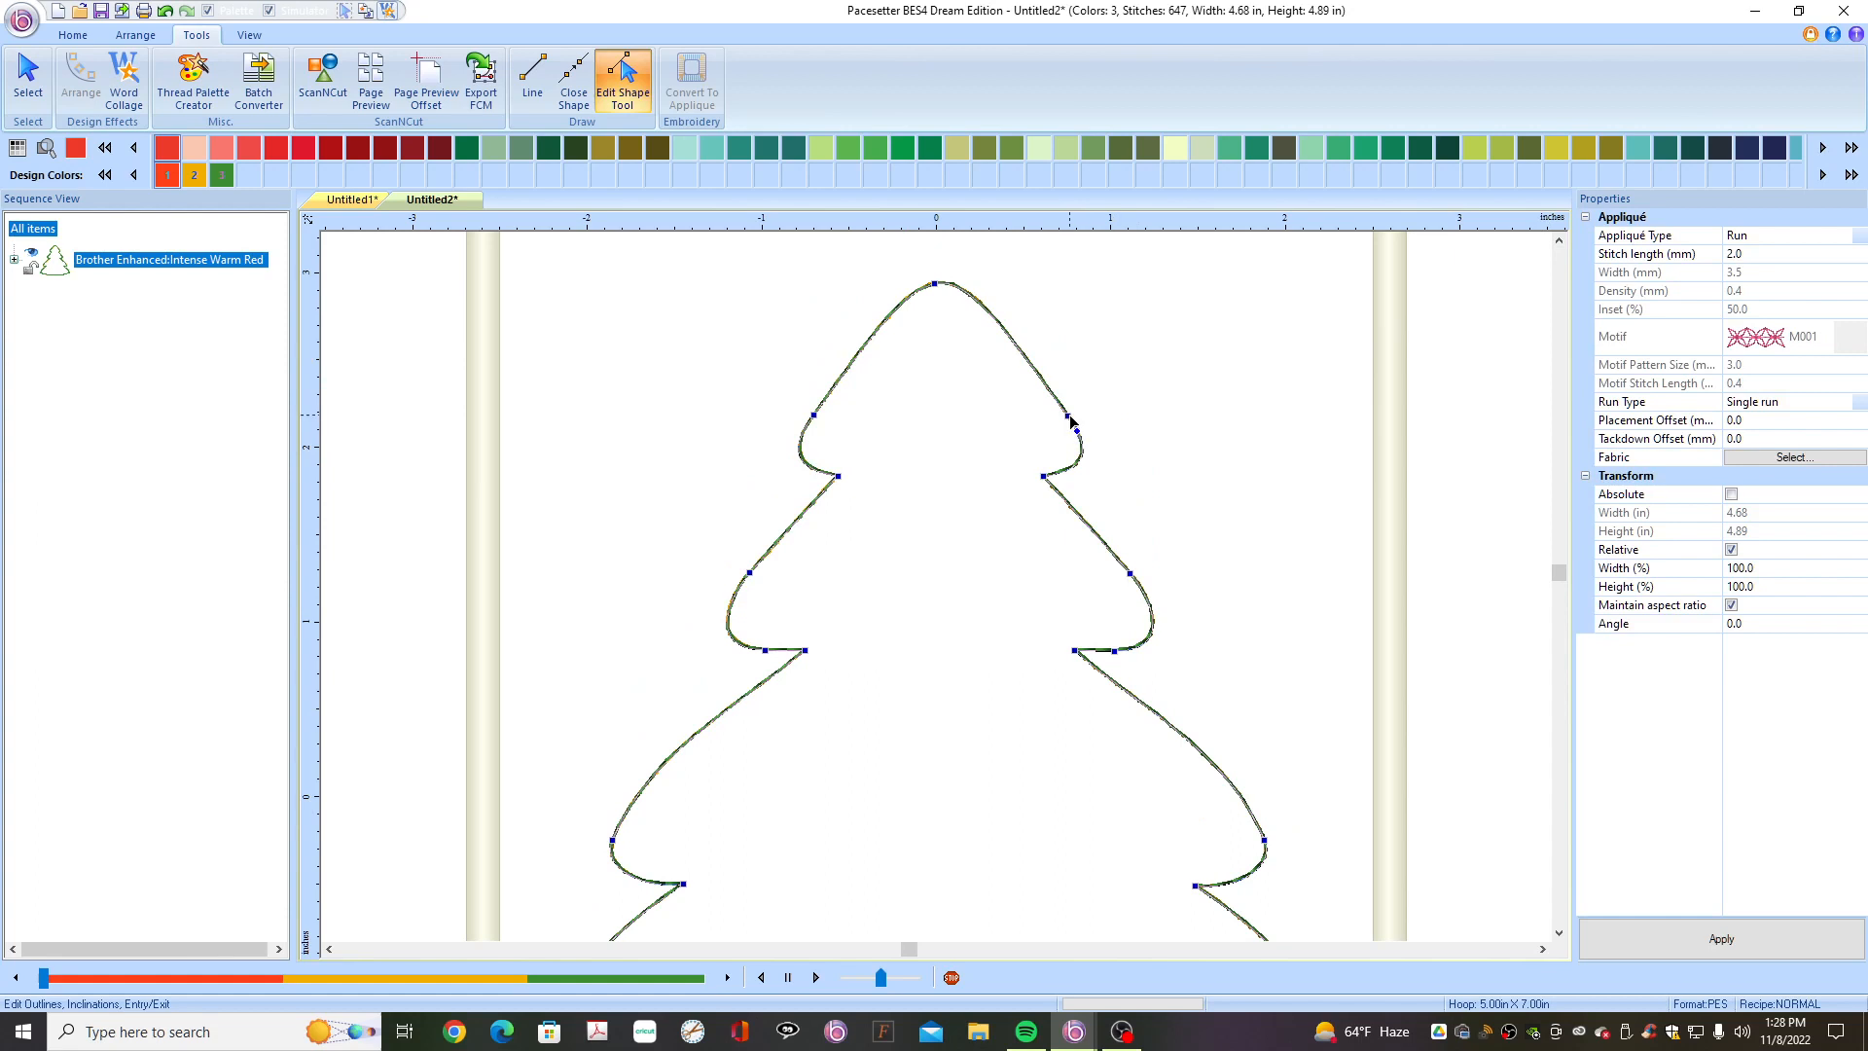
left_click(1069, 417)
left_click_drag(1070, 421, 1088, 422)
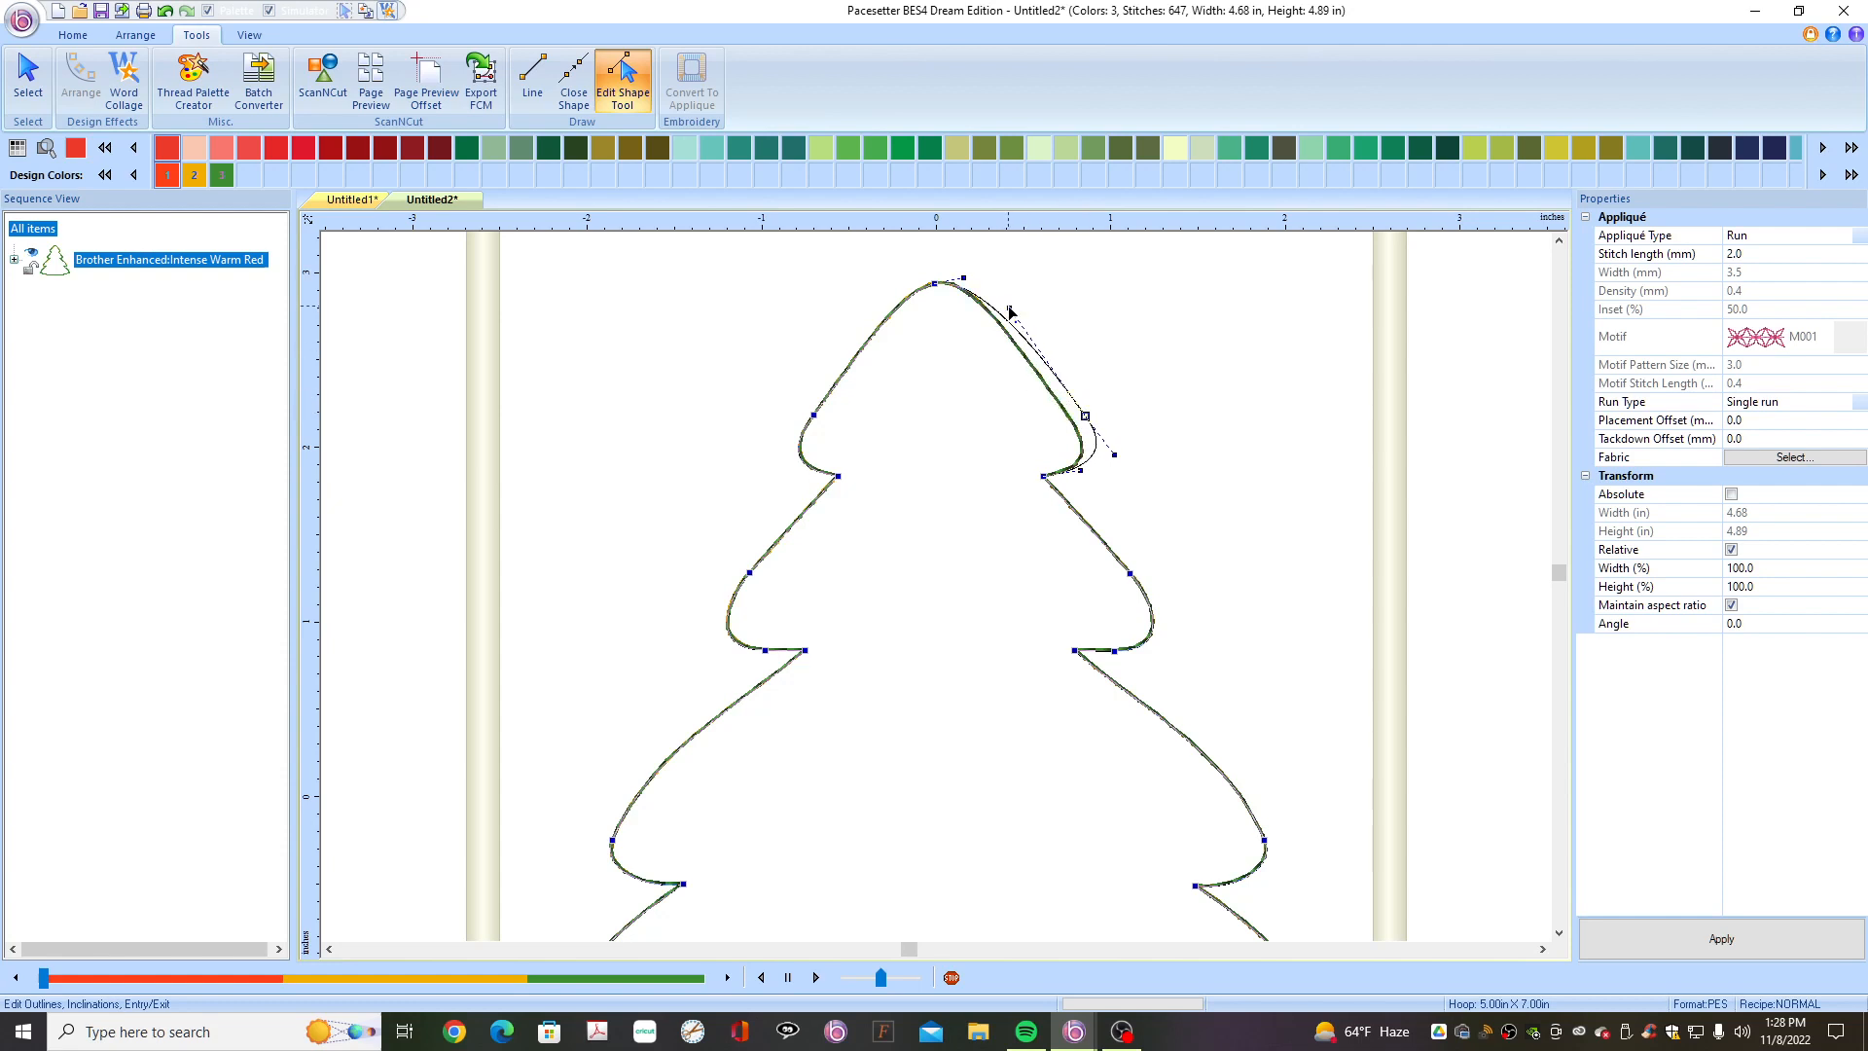
left_click_drag(1008, 310, 997, 319)
left_click(813, 416)
left_click_drag(815, 419, 795, 415)
left_click_drag(863, 321, 874, 326)
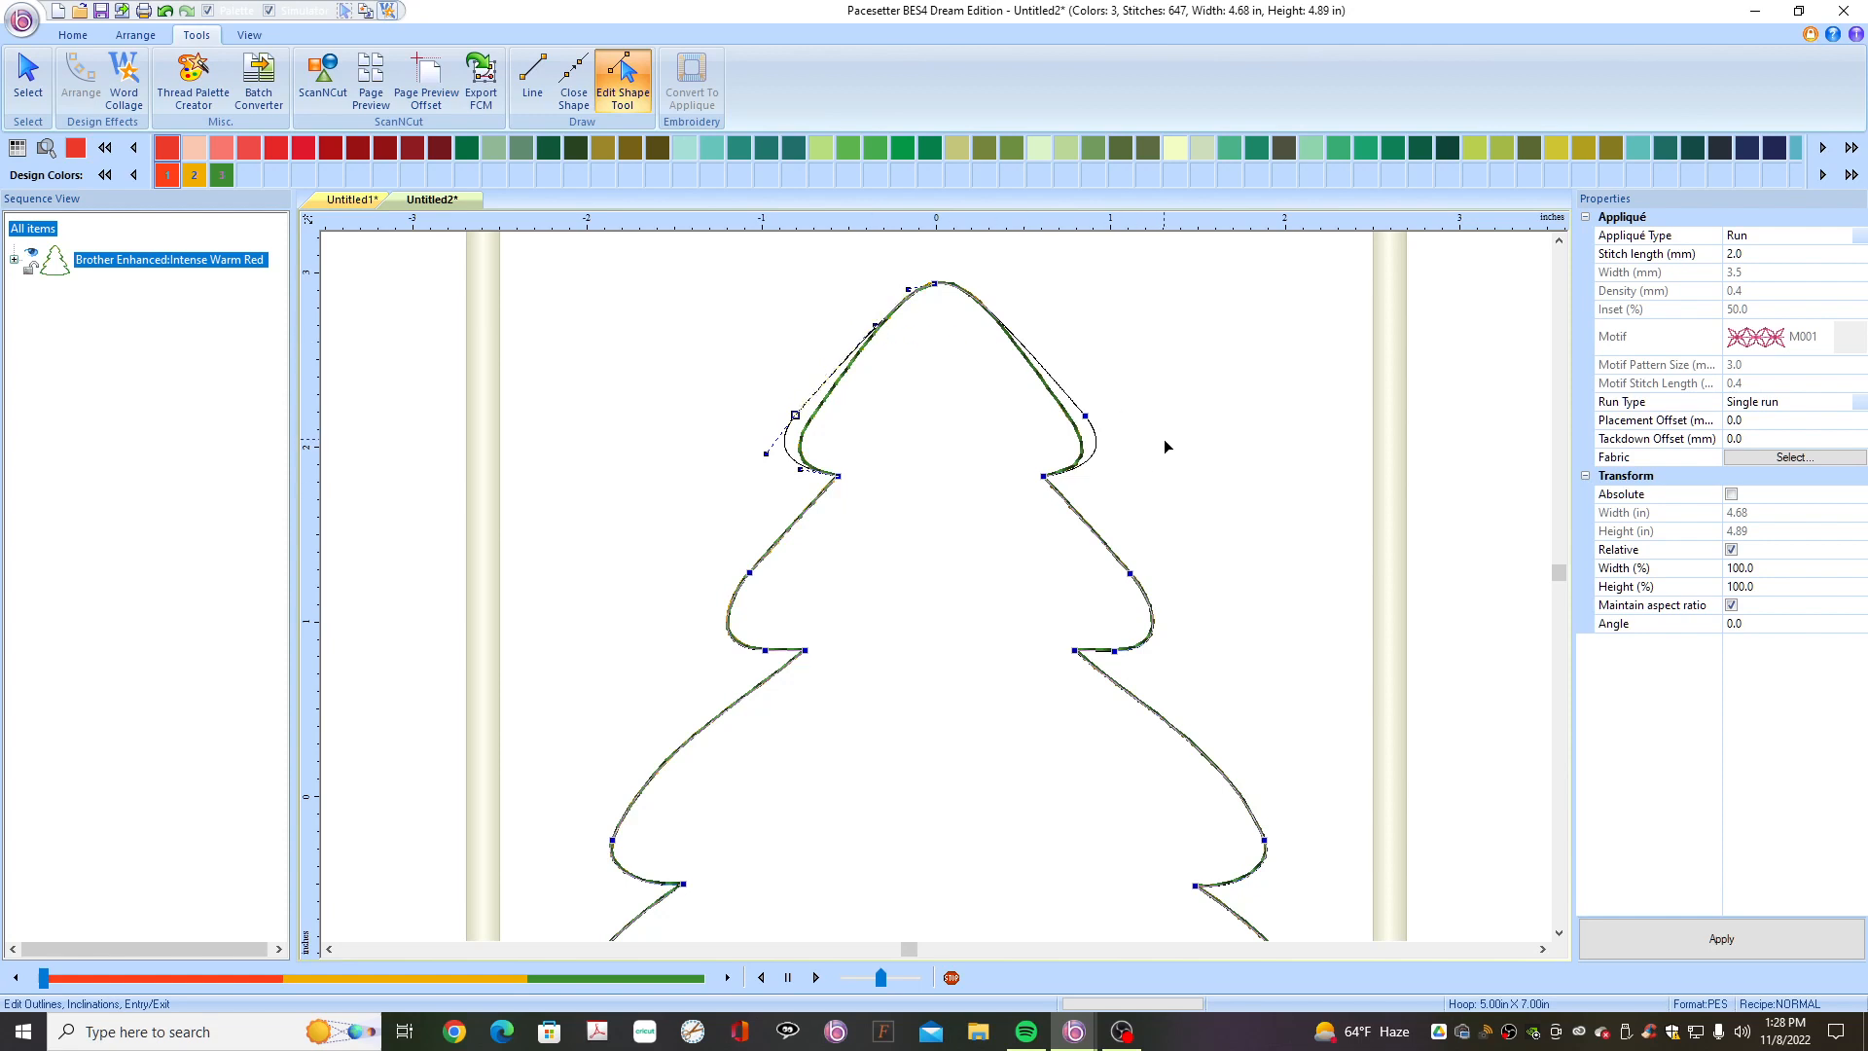
- Raise and round the peak point at the top of the tree outline
left_click(939, 288)
left_click_drag(917, 288, 944, 261)
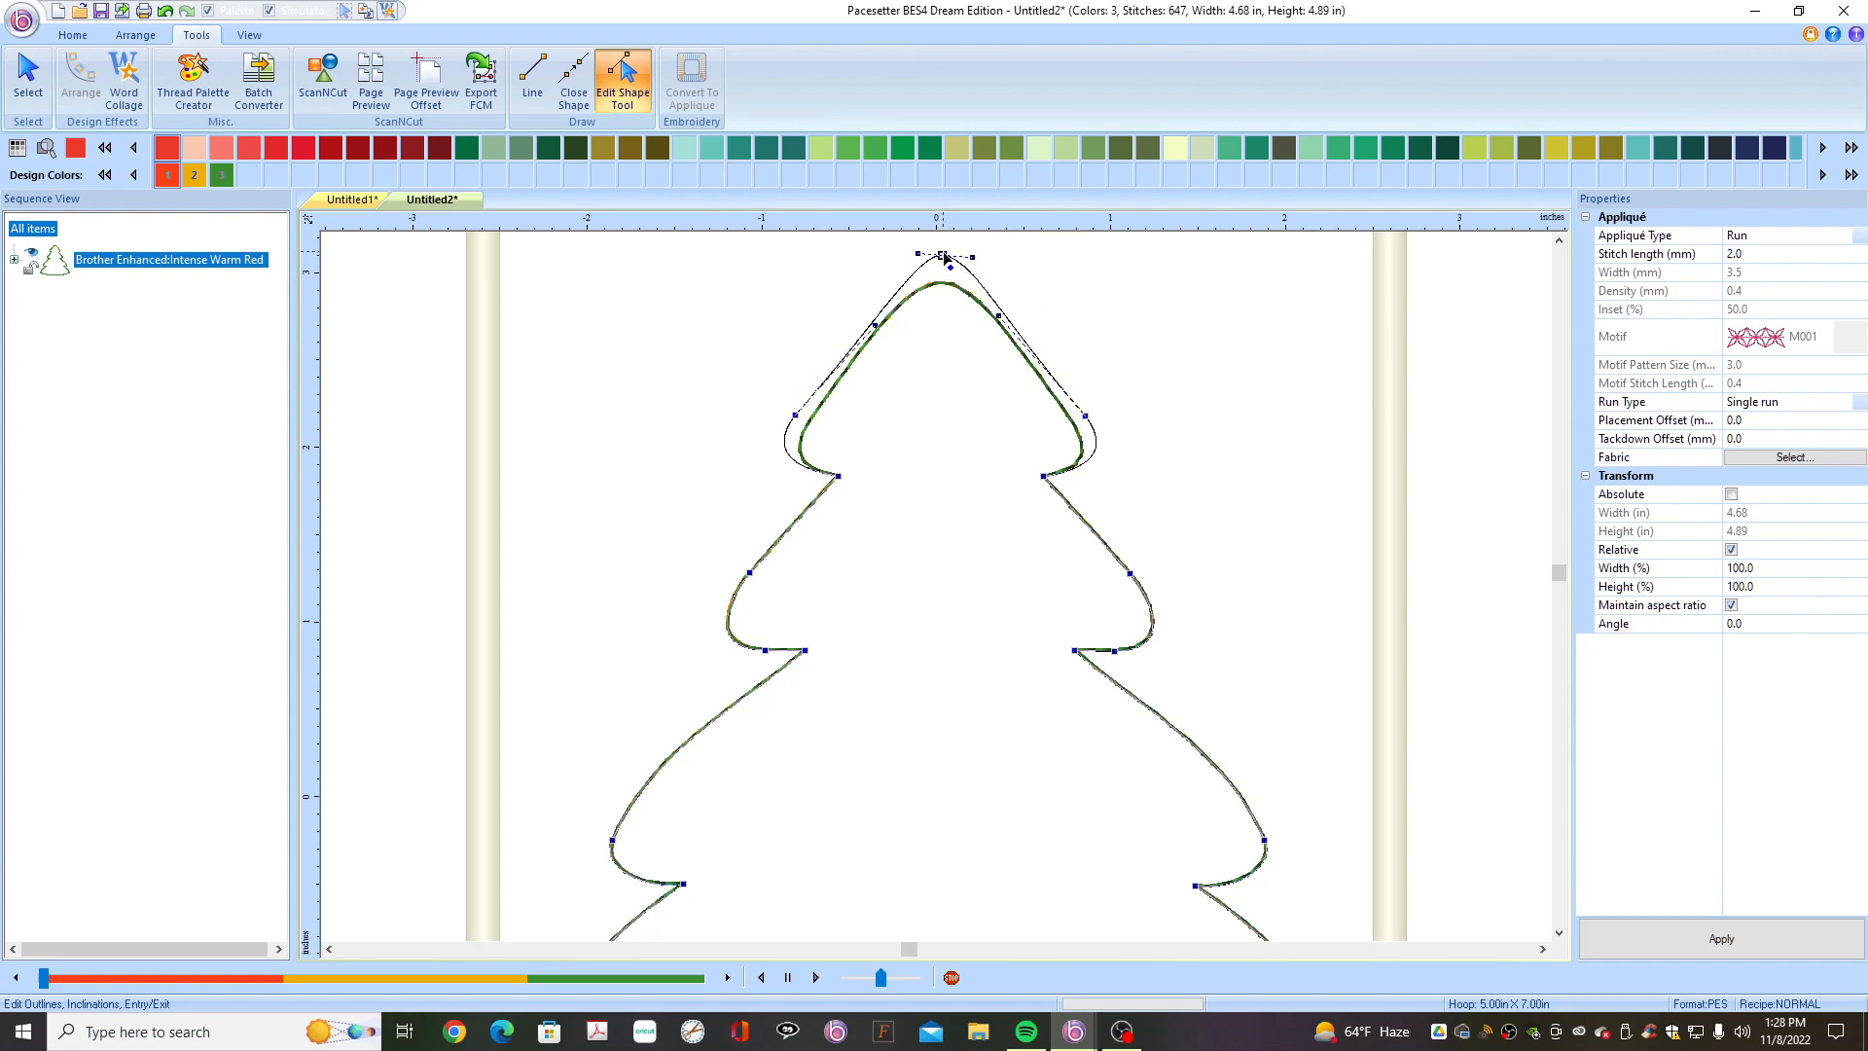
left_click_drag(943, 254, 940, 253)
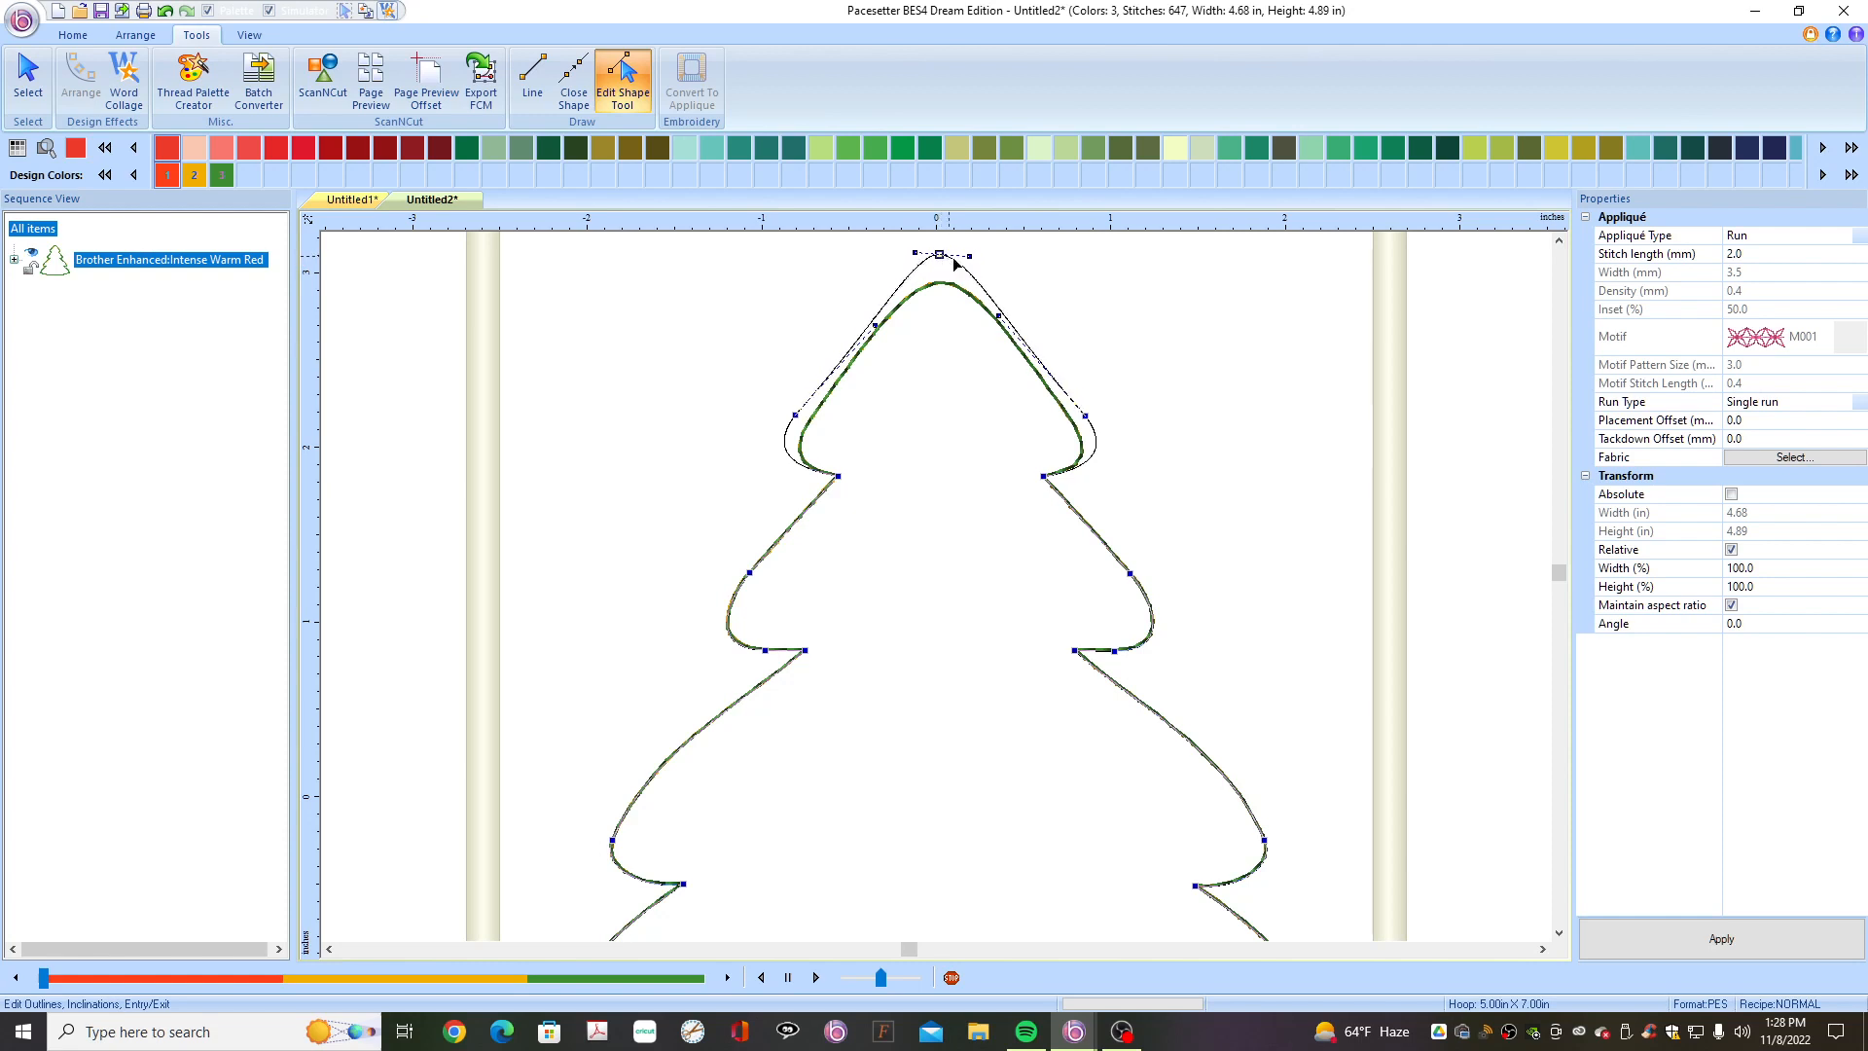
left_click(1187, 483)
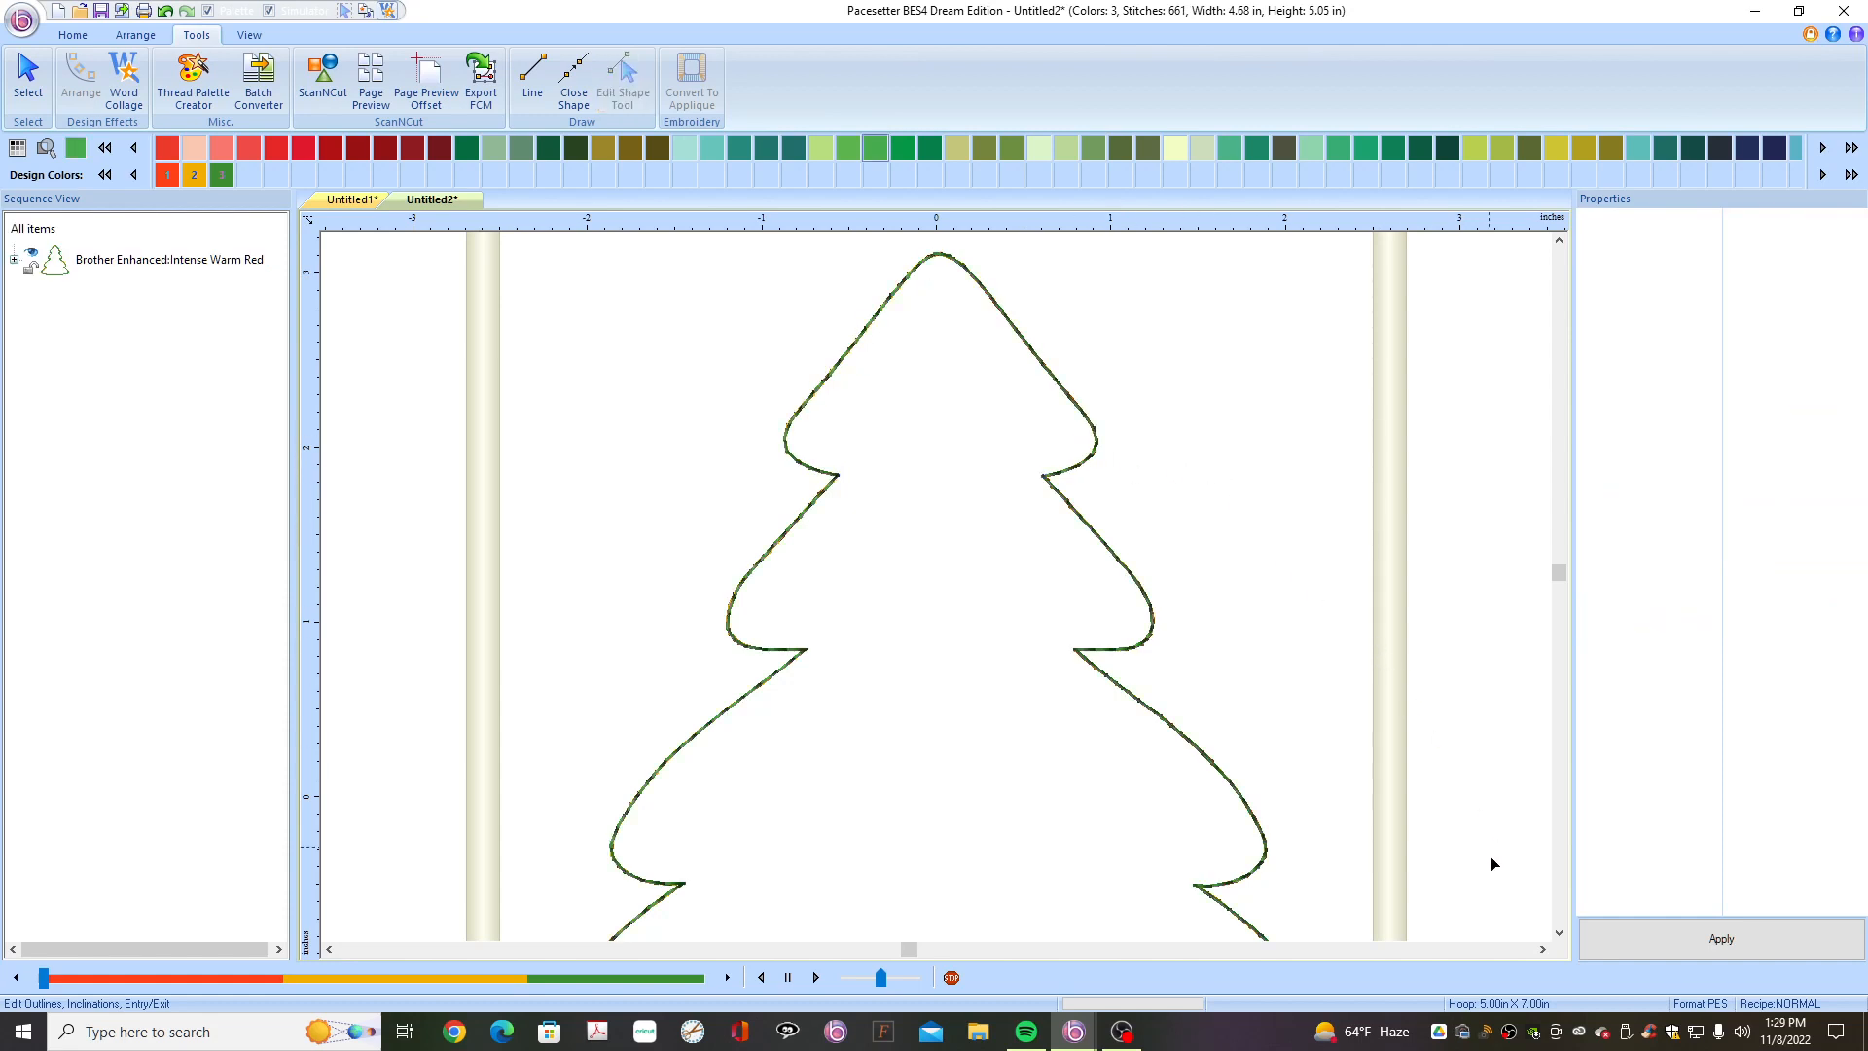
- Examine the bottom of the reshaped tree outline
left_click(1559, 932)
left_click(1558, 932)
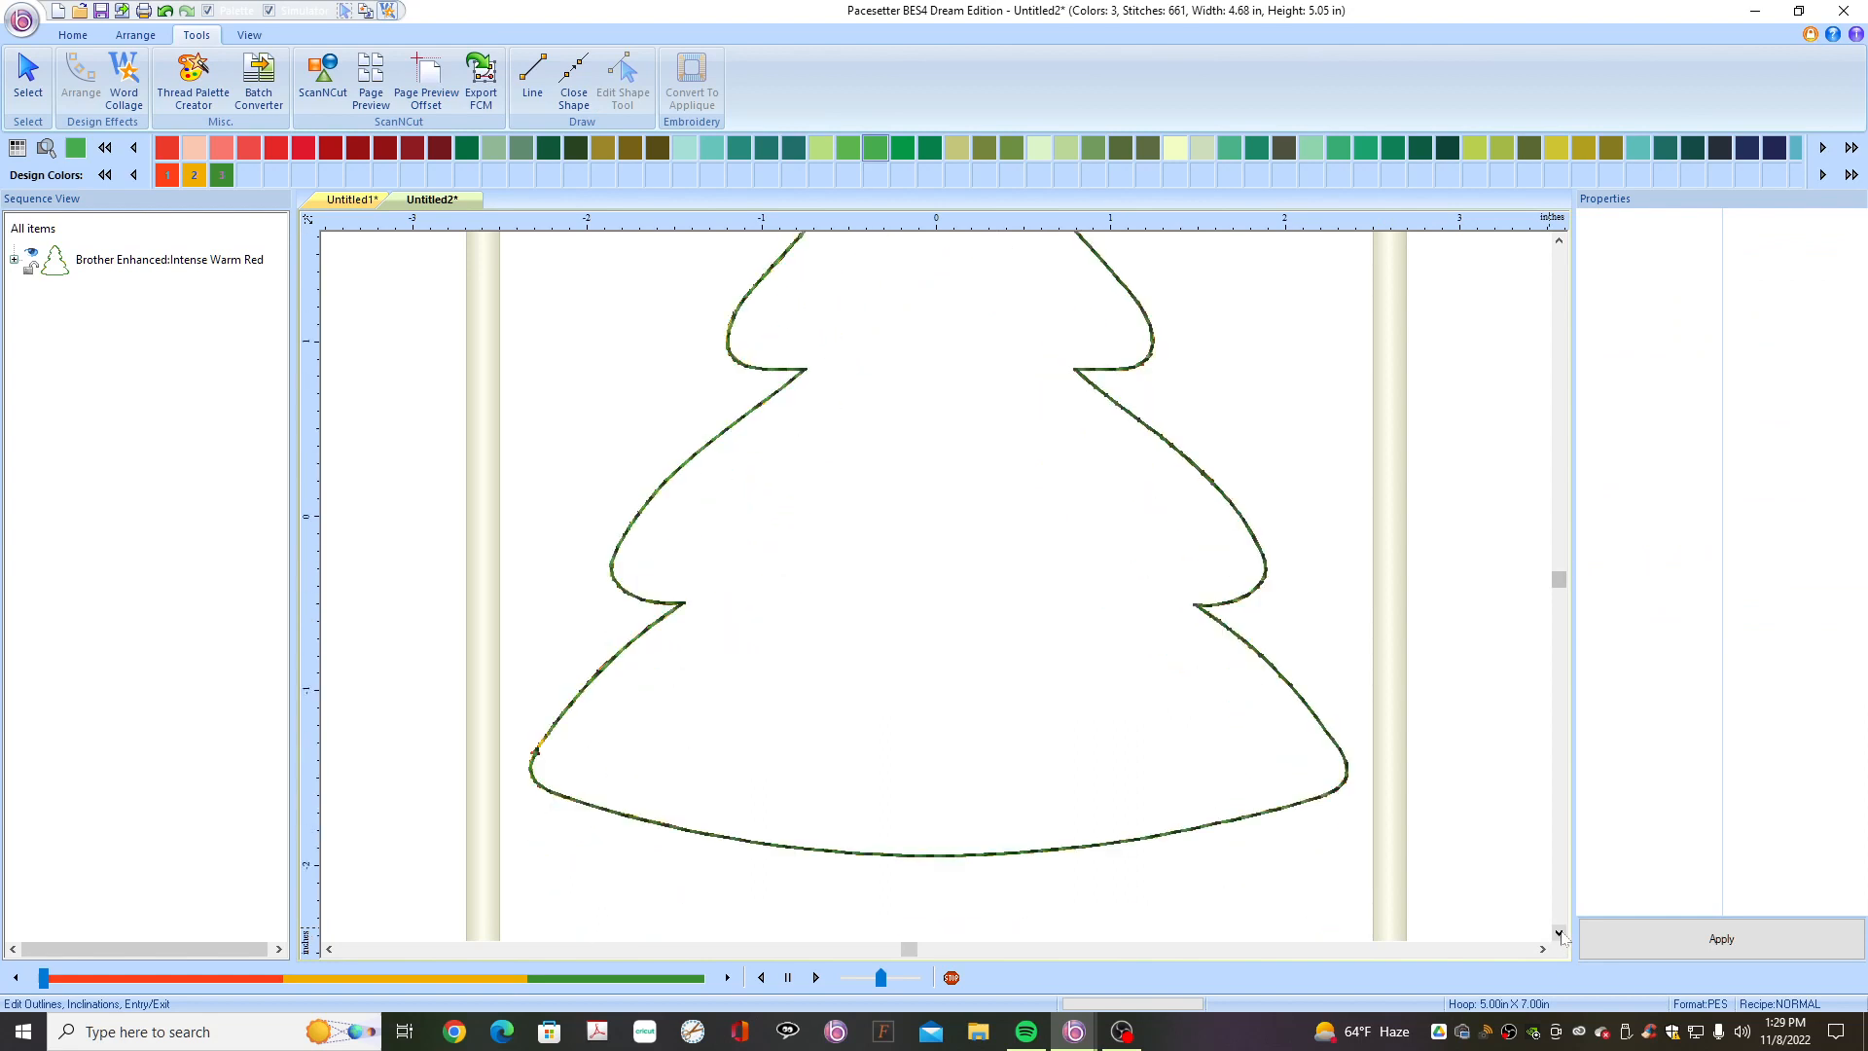
- Add a point at the bottom centre of the tree outline and flatten the bottom curve with the Edit Shape tool
left_click(951, 858)
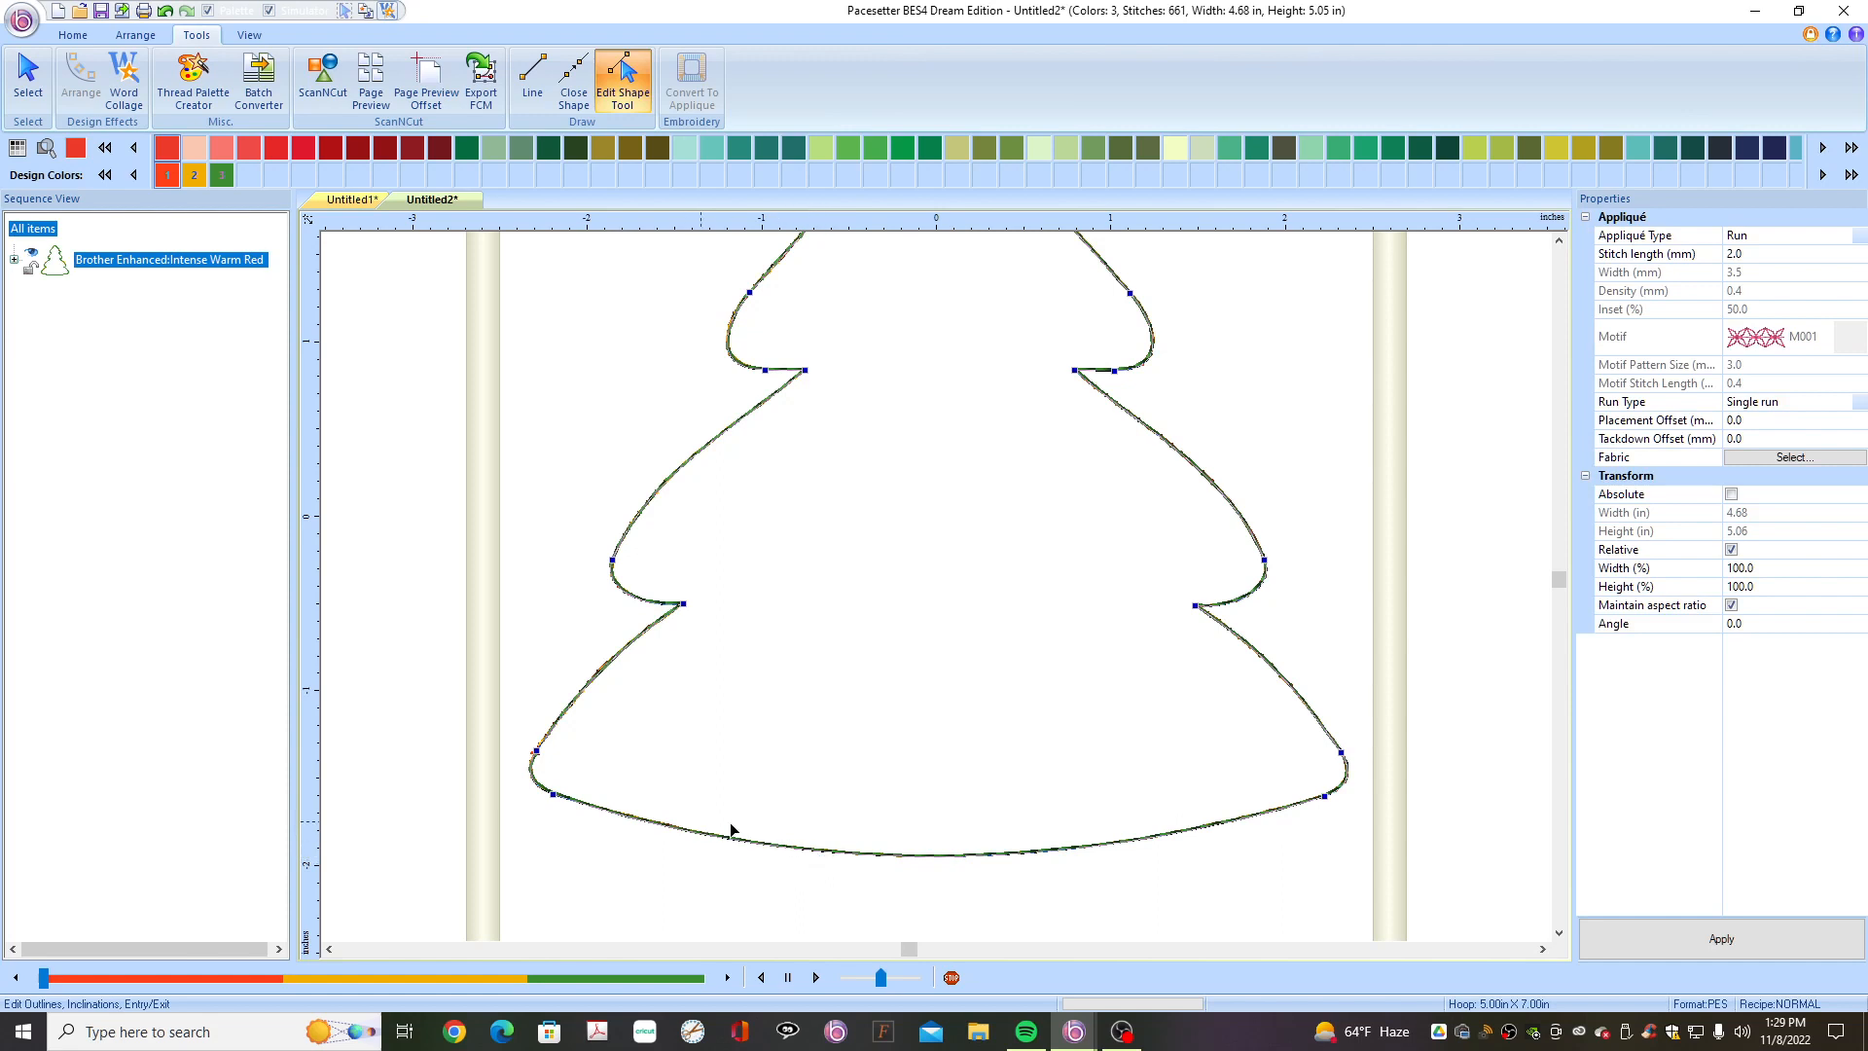
right_click(945, 857)
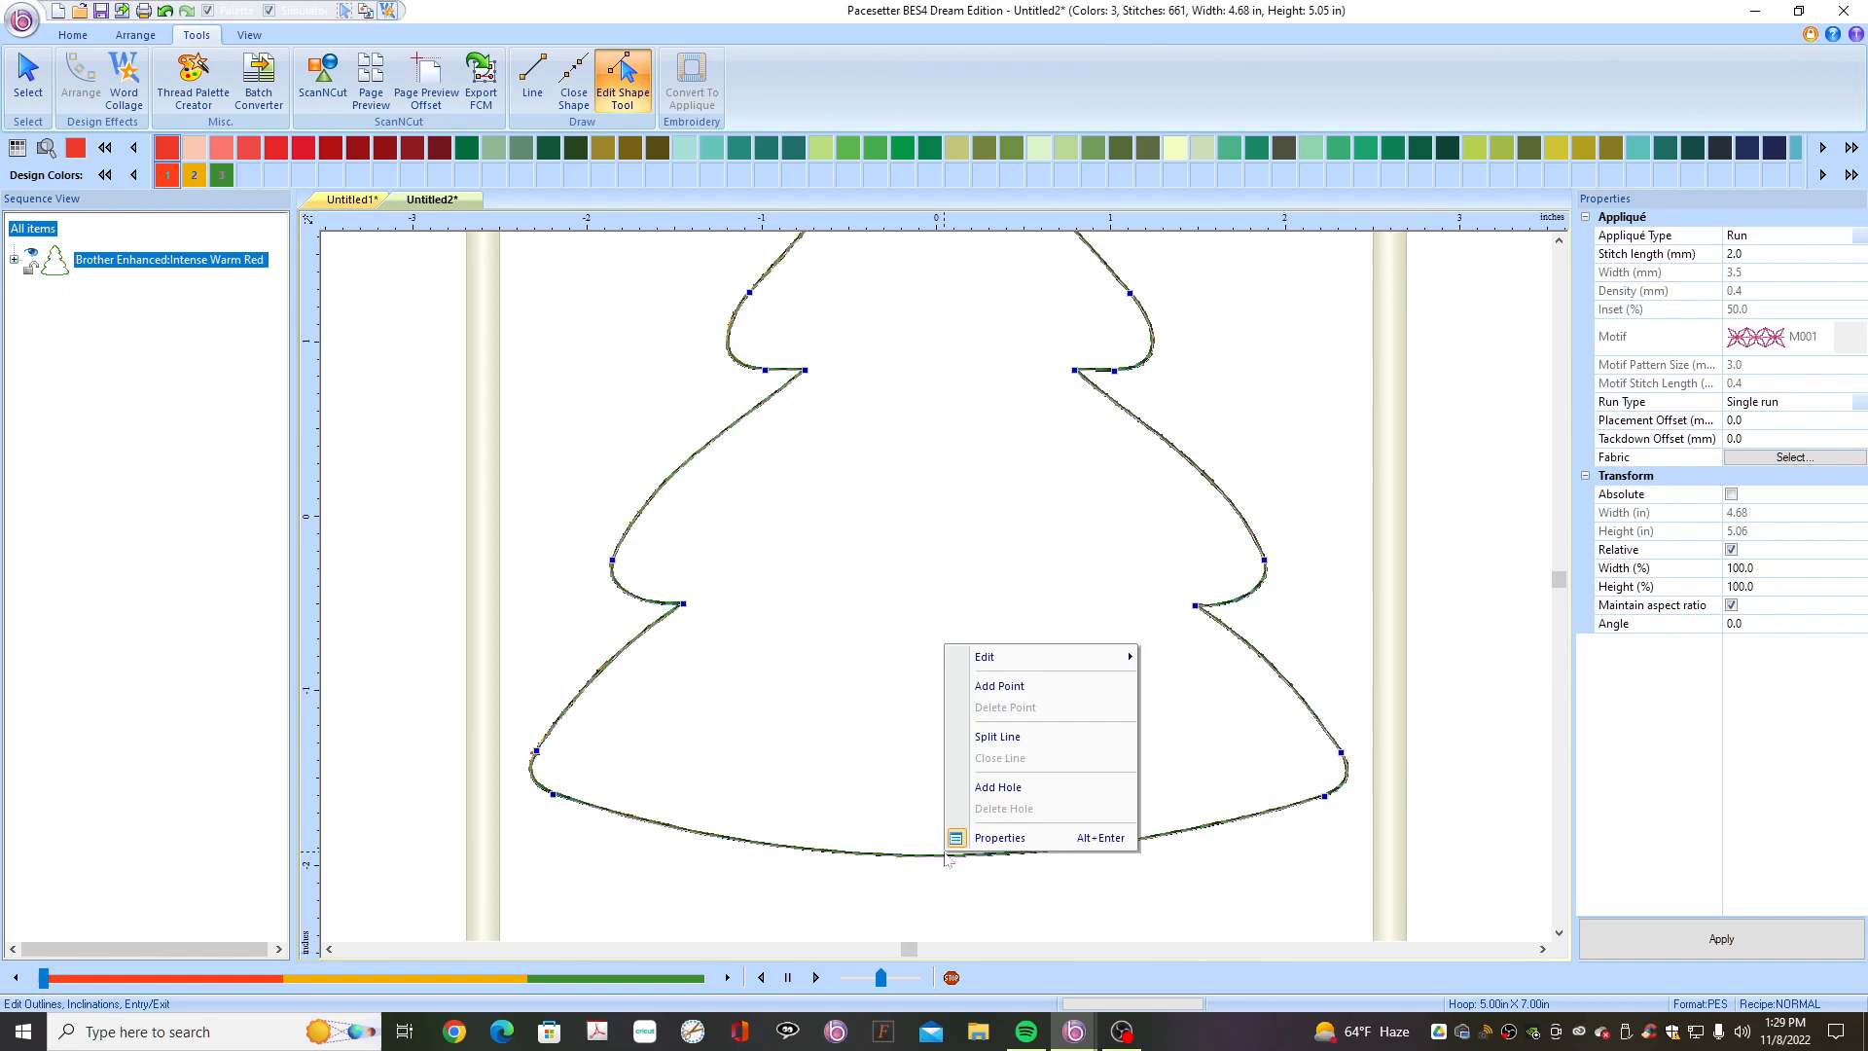
left_click(1002, 687)
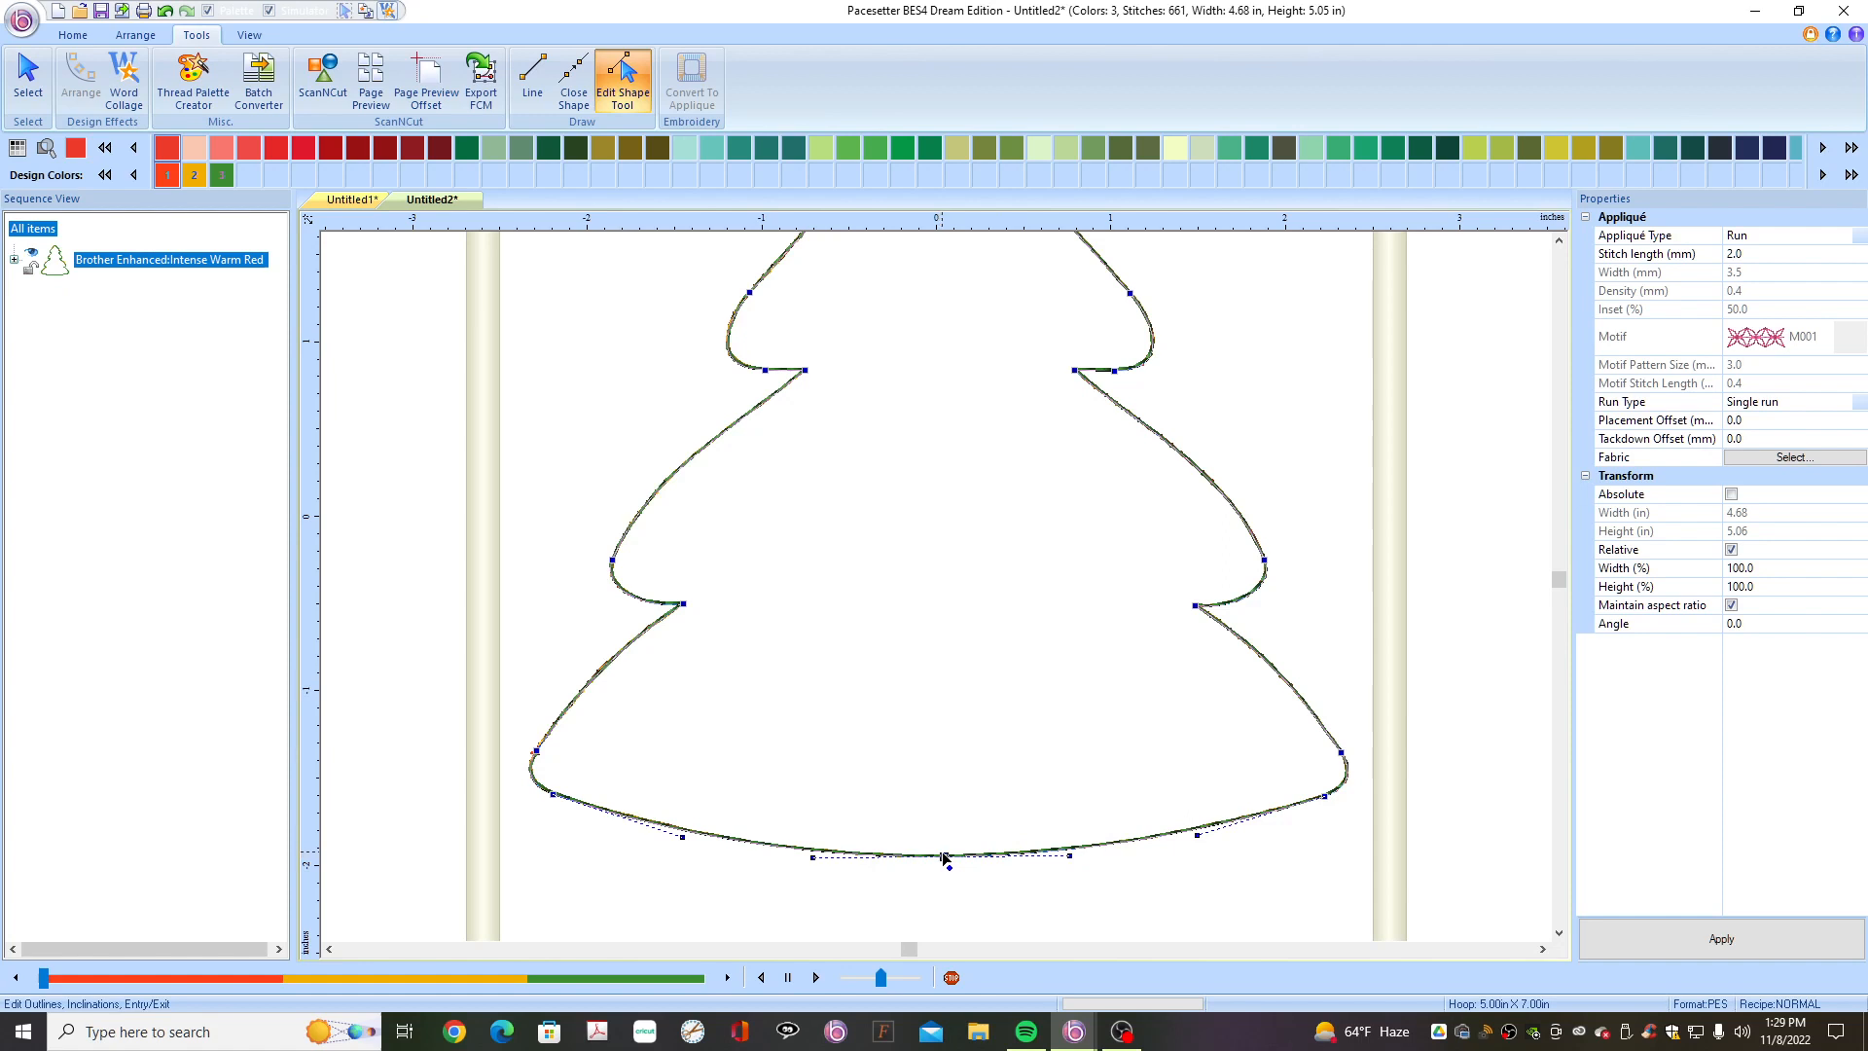
left_click_drag(941, 854, 942, 837)
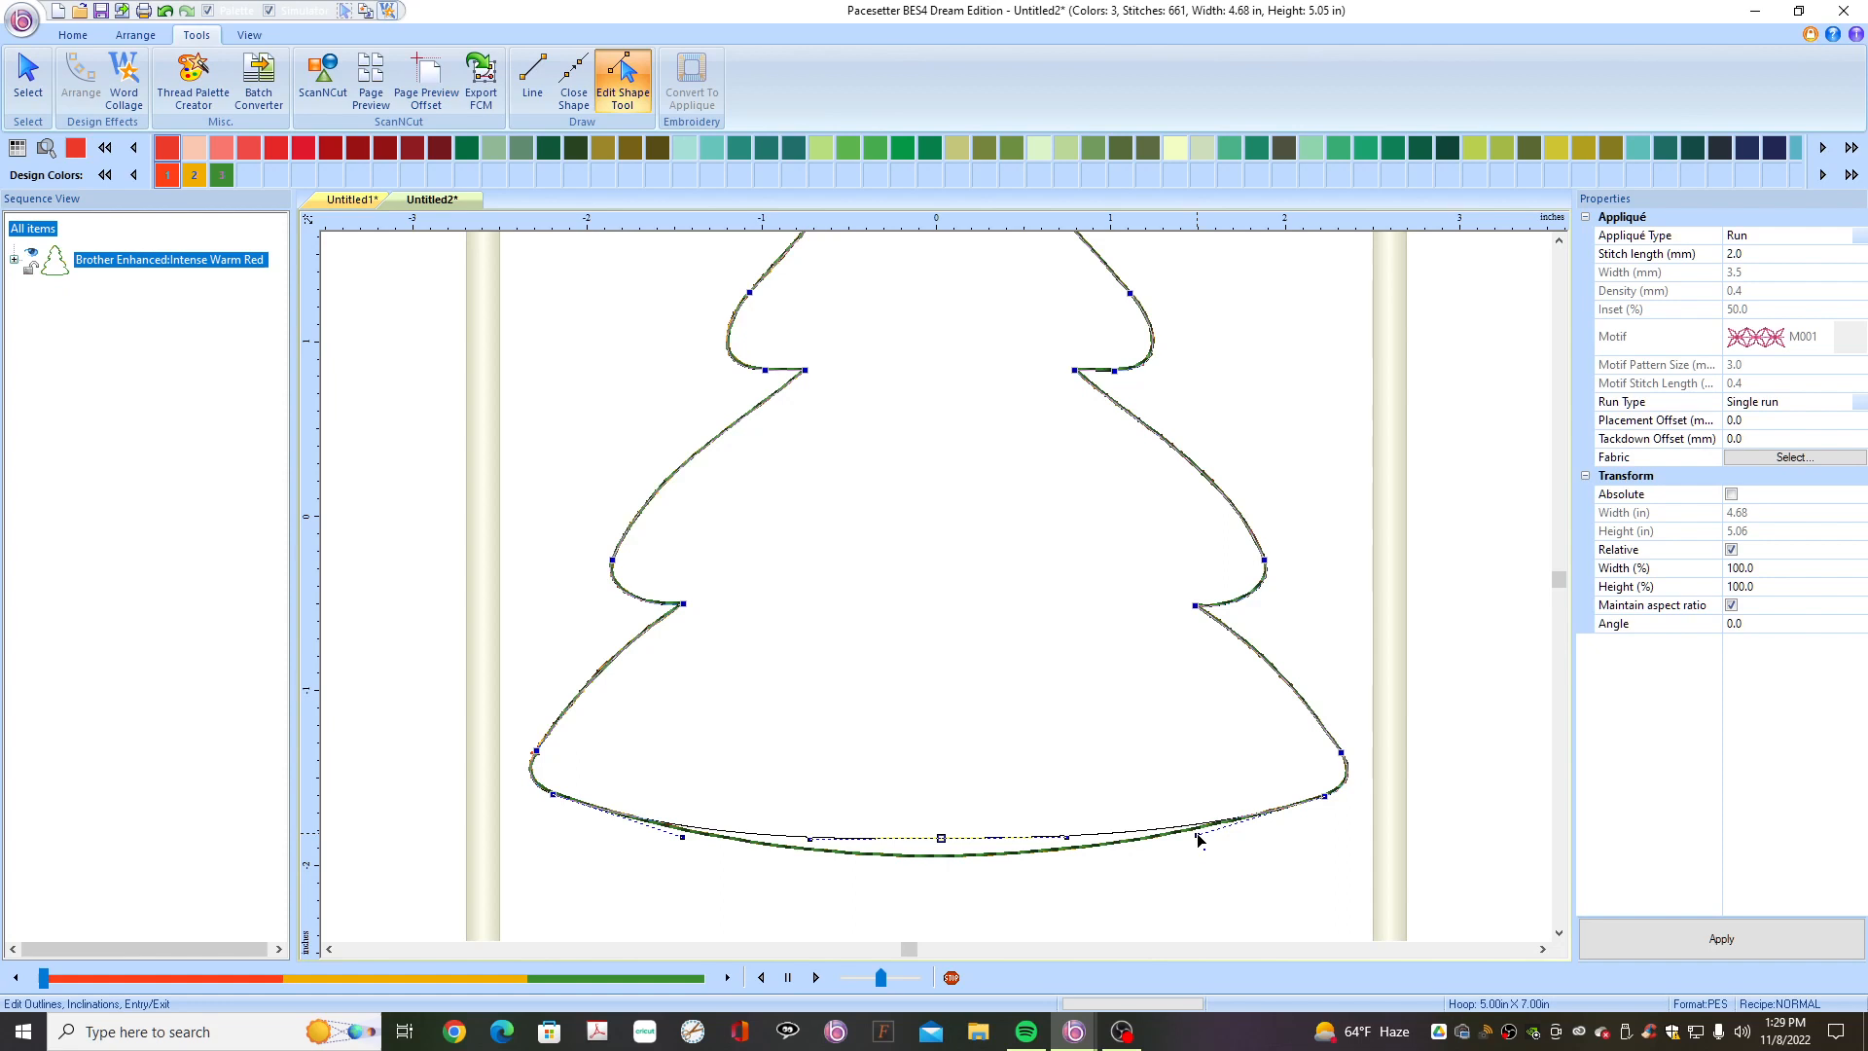
left_click_drag(1197, 839, 1193, 825)
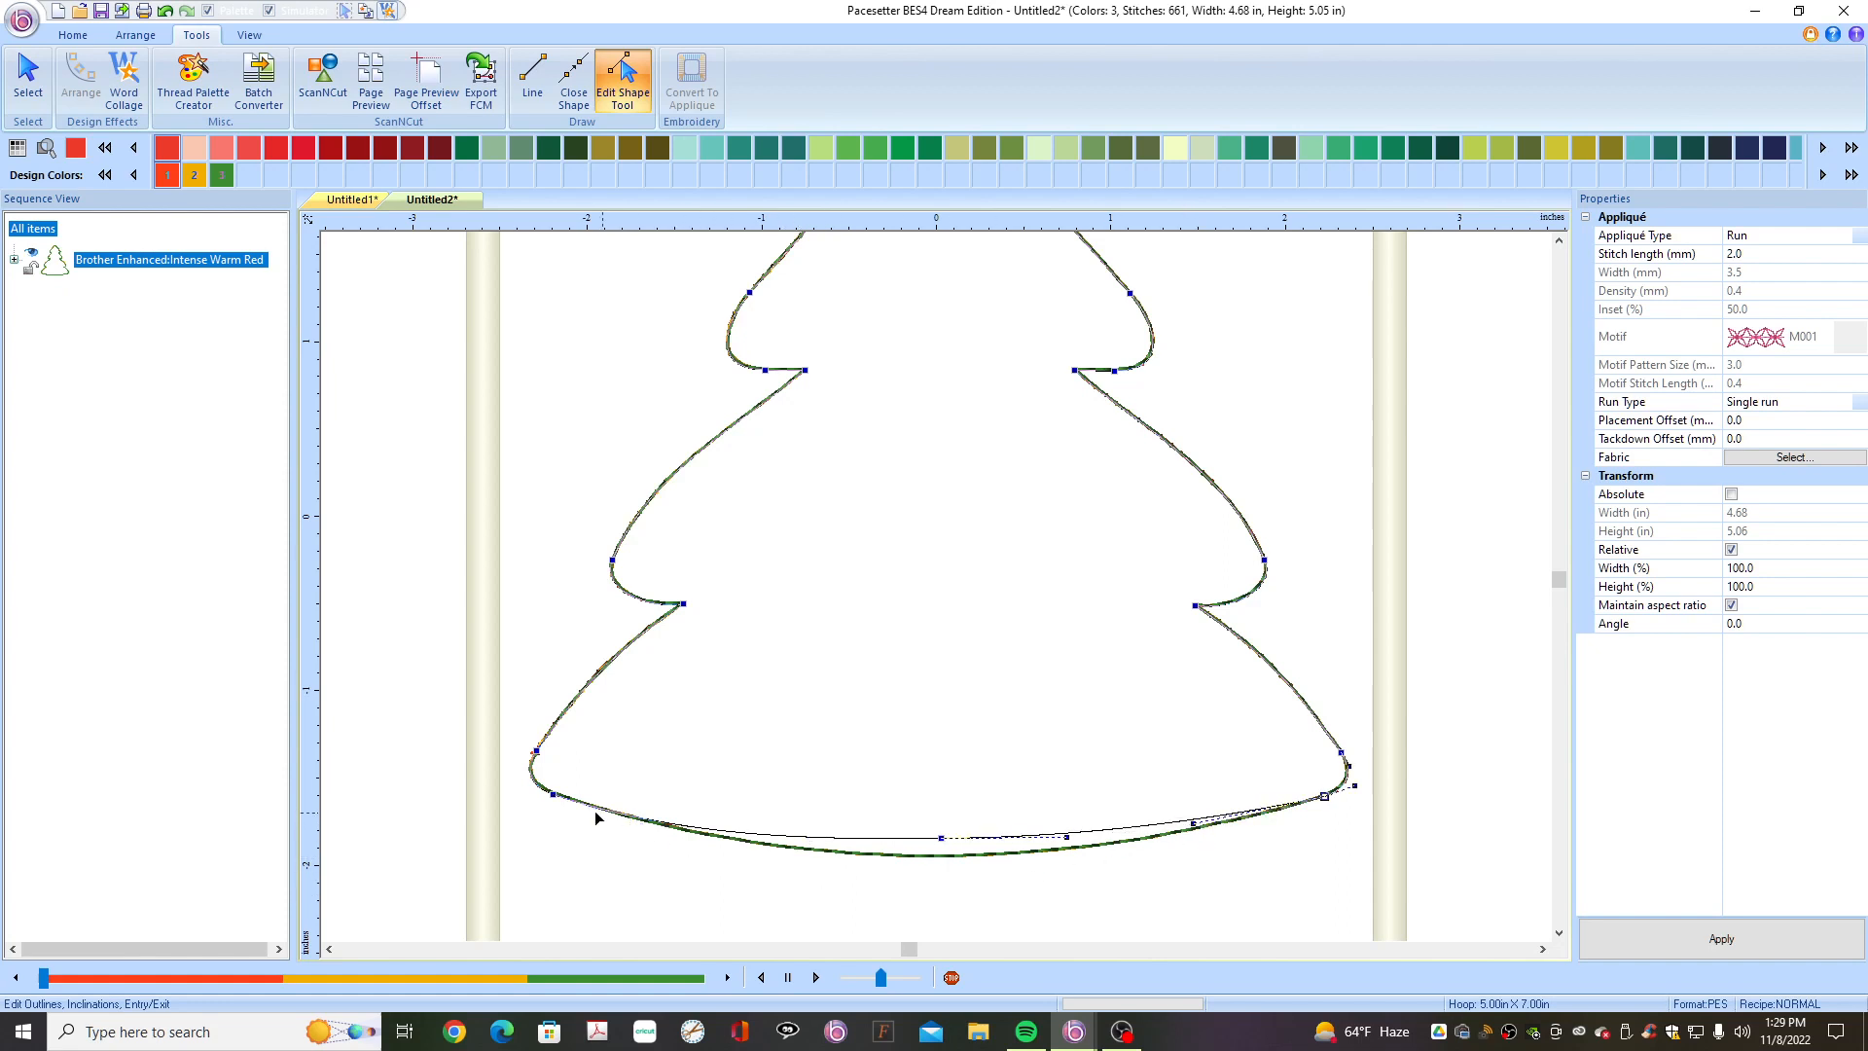
left_click(555, 795)
left_click_drag(682, 837, 689, 832)
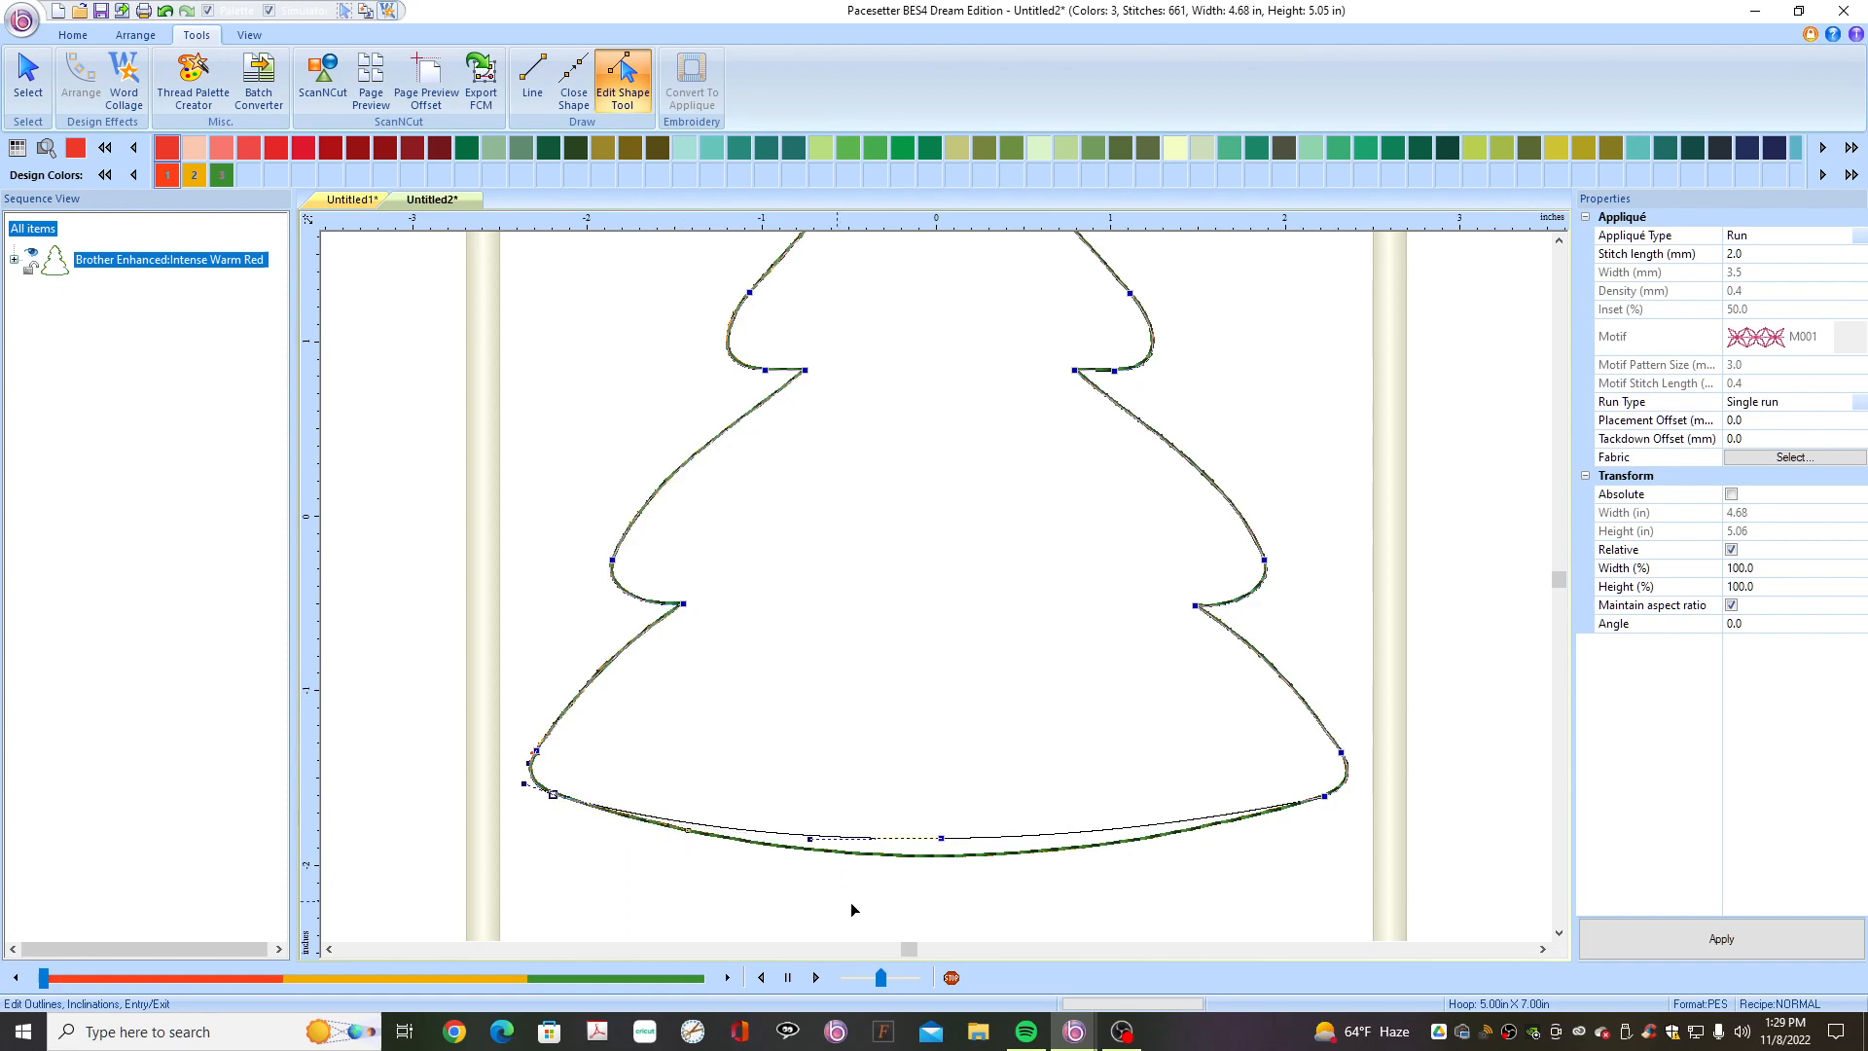
left_click(1018, 916)
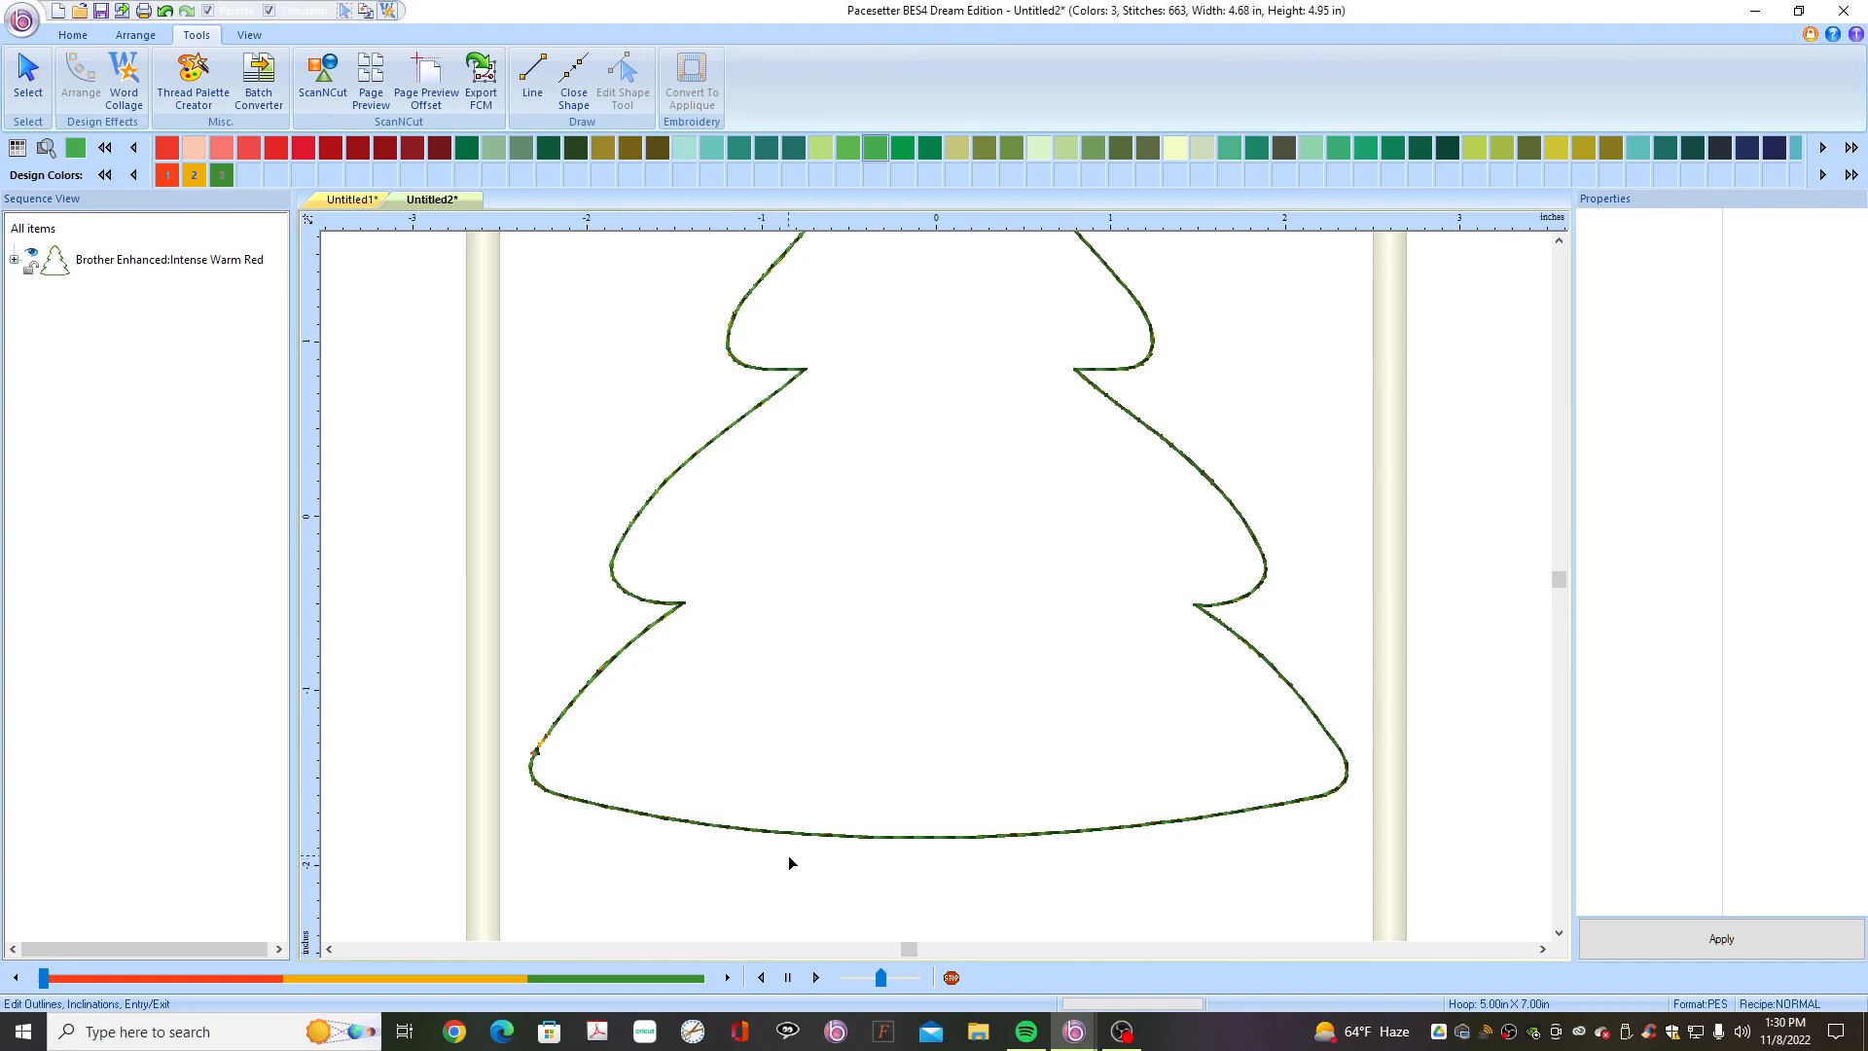
- Duplicate the tree outline by copying and pasting it in place
scroll(789, 863, "down", 1)
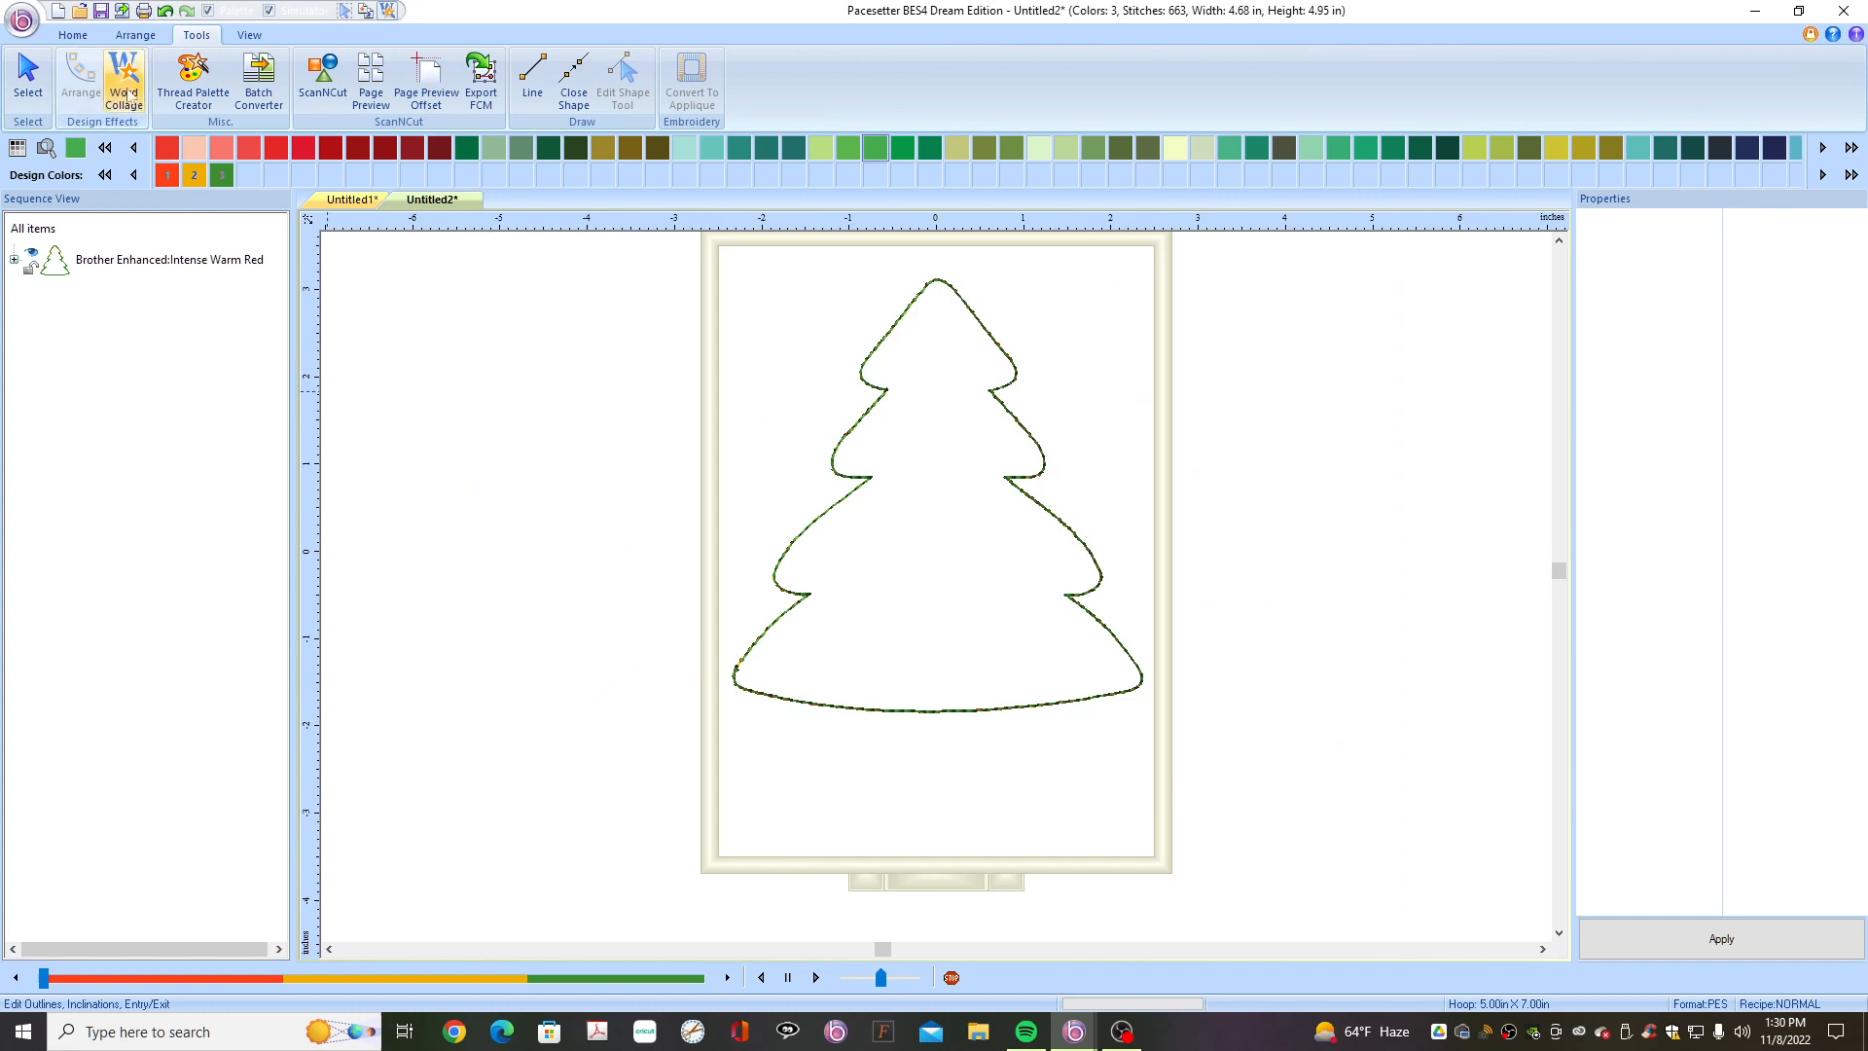
left_click(71, 36)
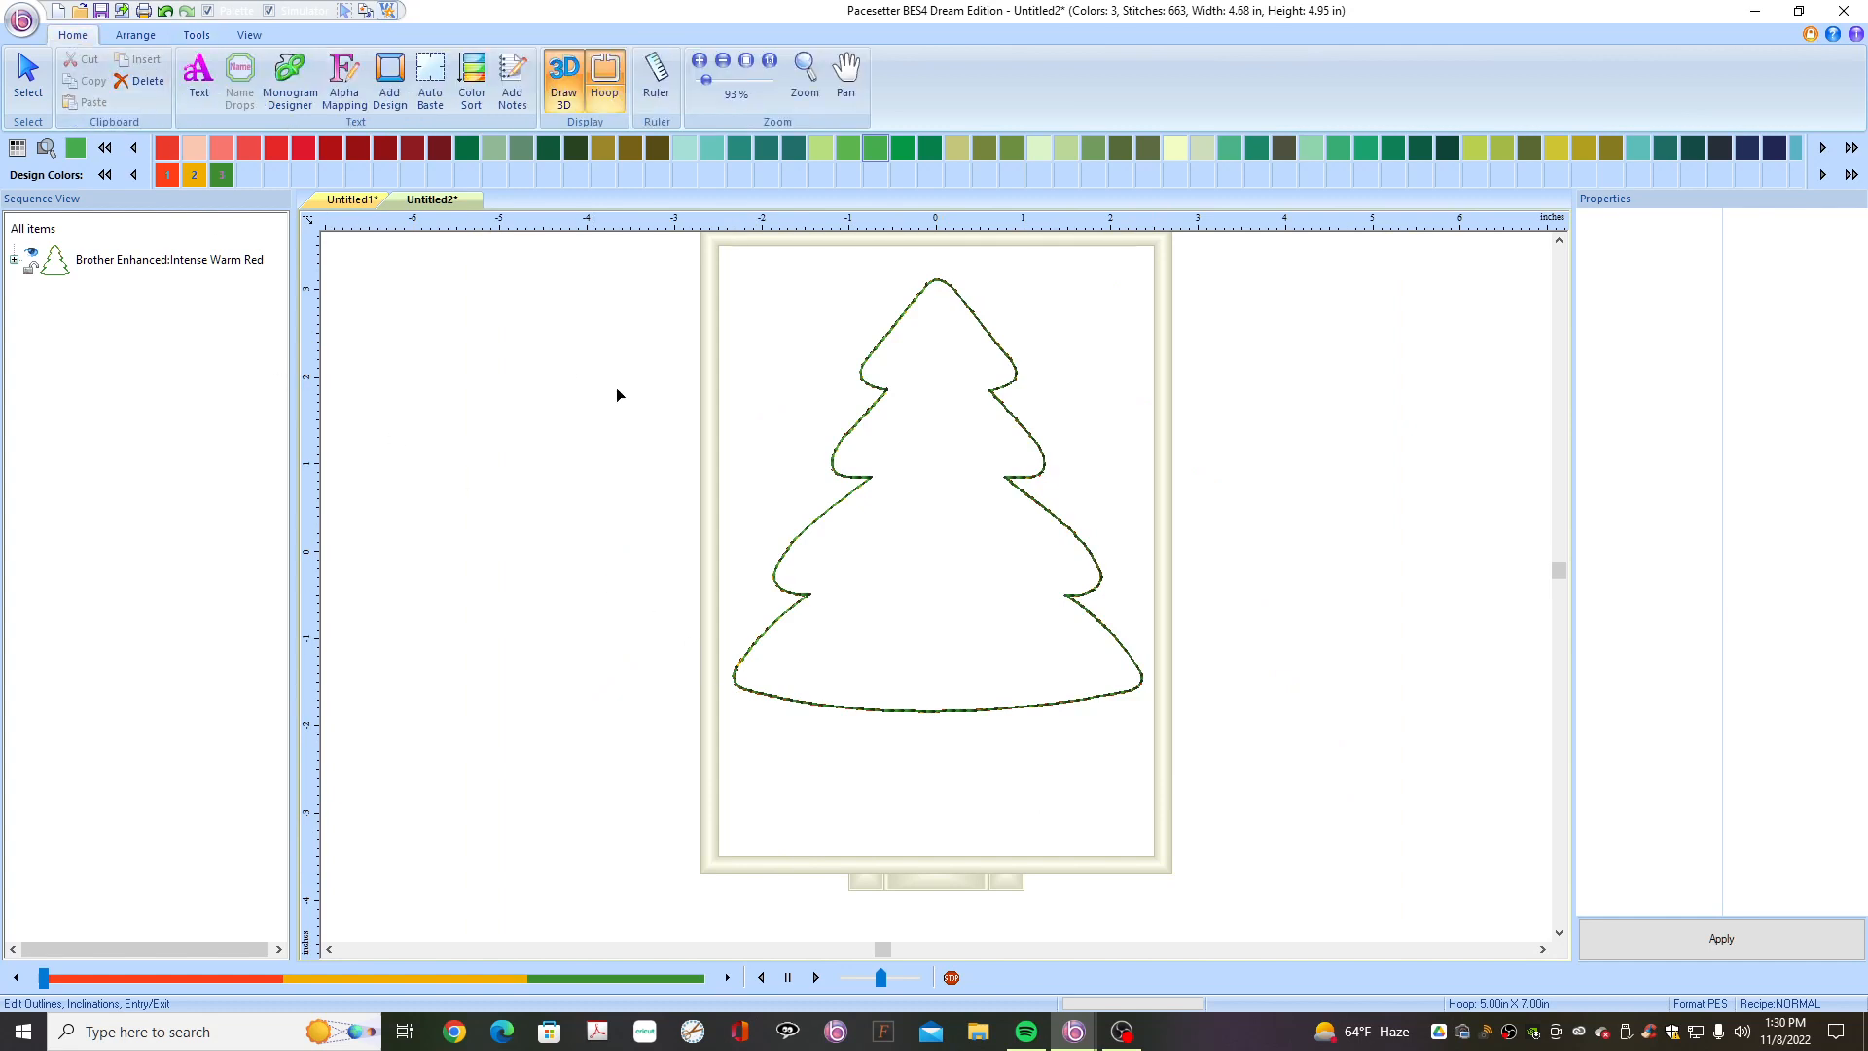
left_click(858, 479)
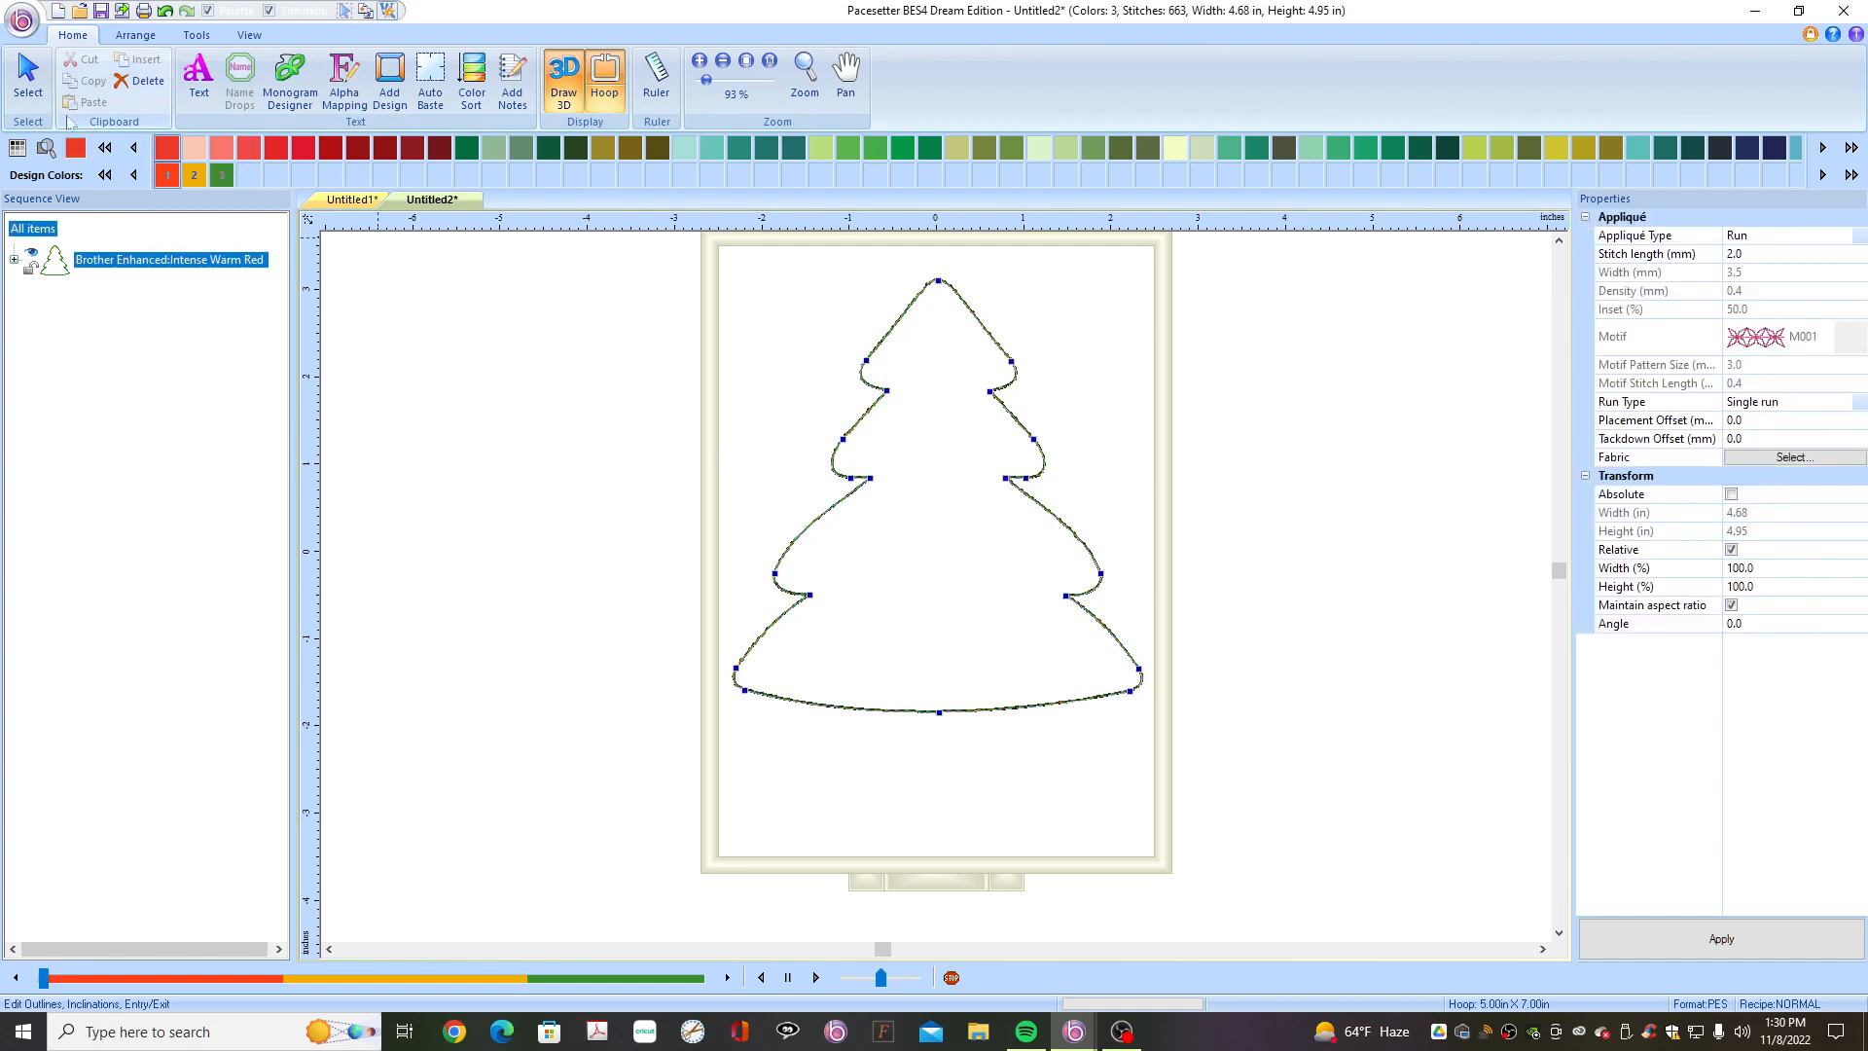
left_click(28, 80)
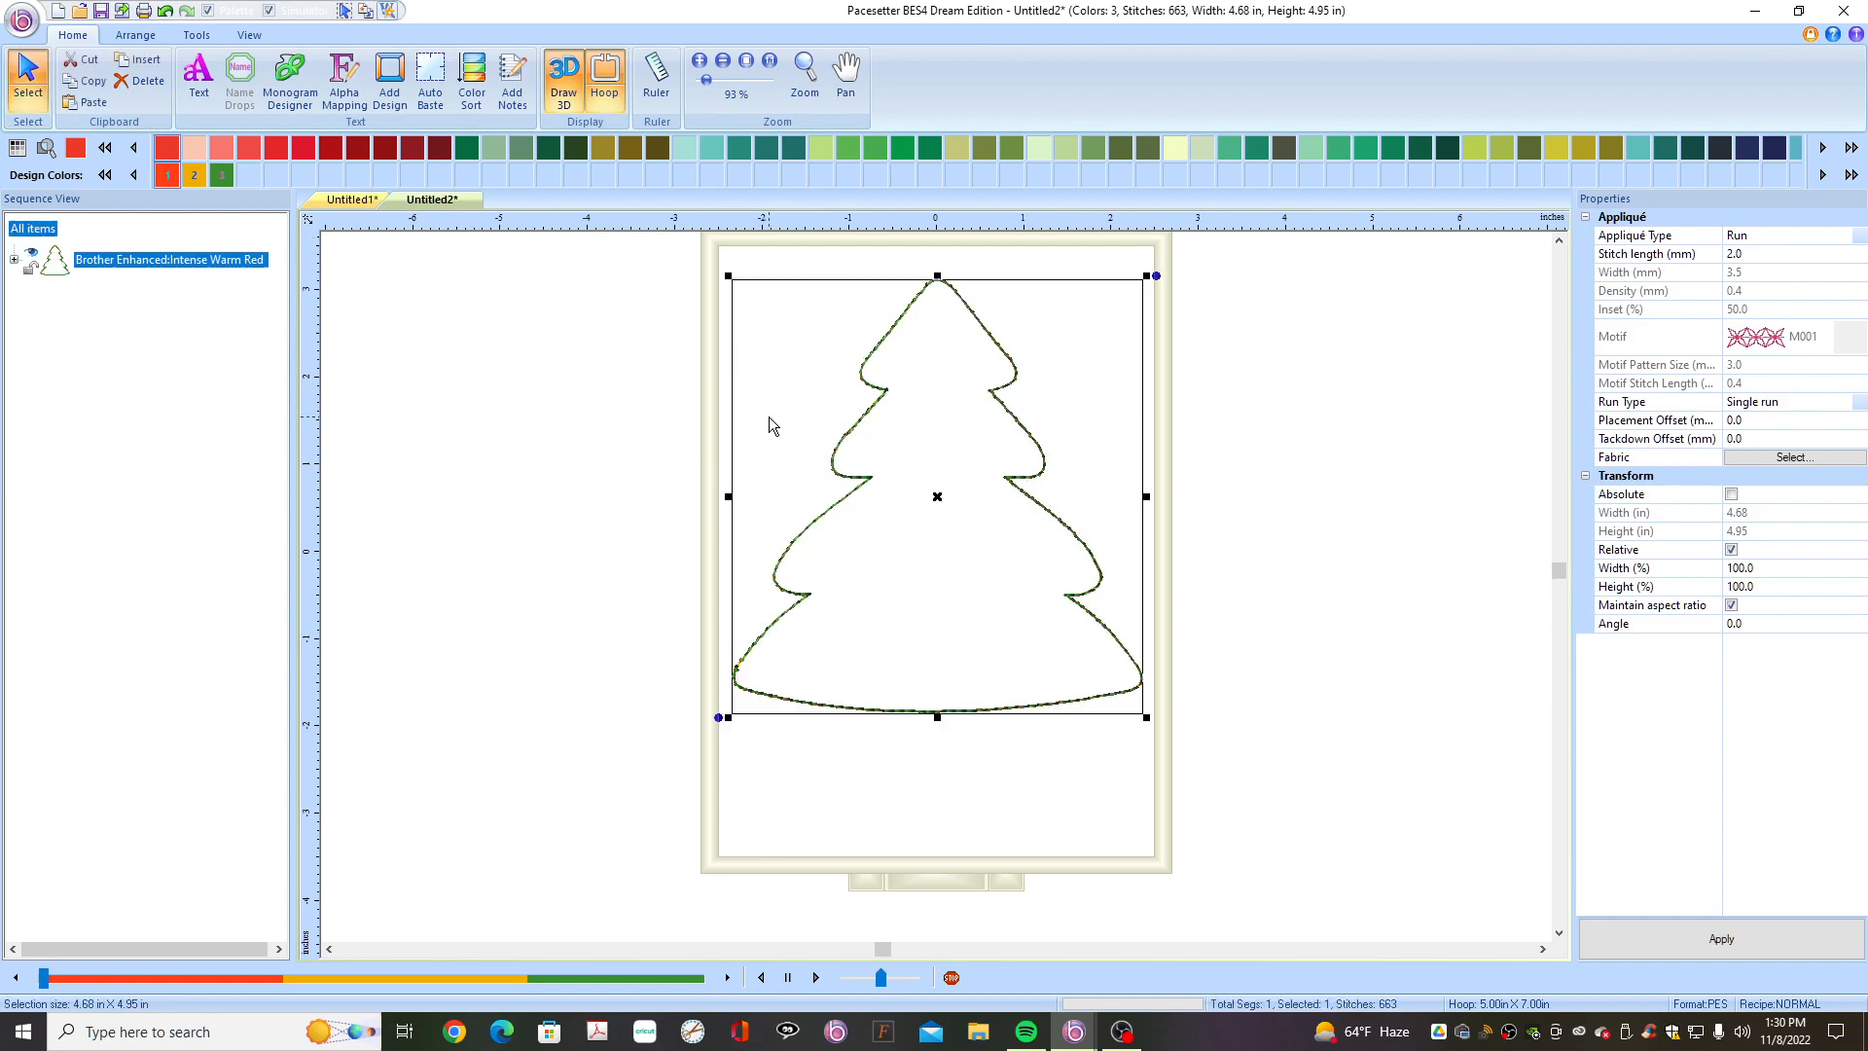
right_click(950, 437)
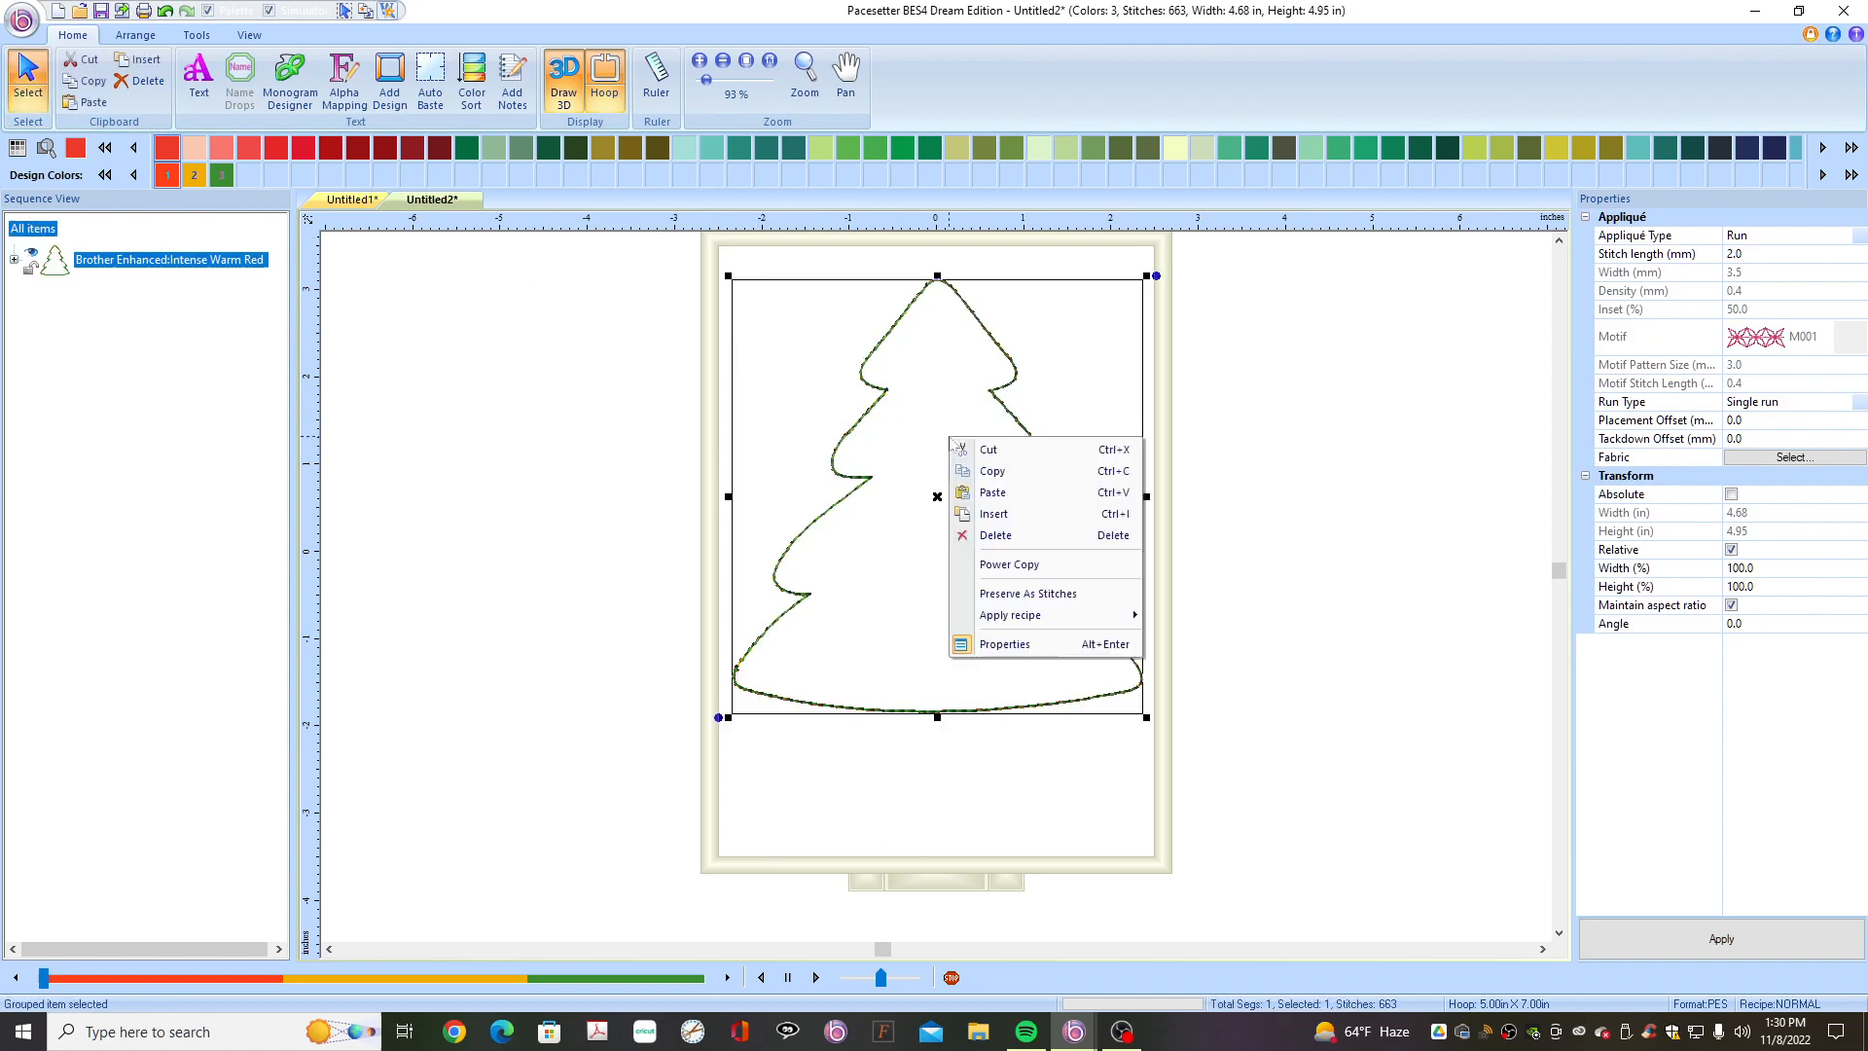
left_click(994, 473)
right_click(963, 480)
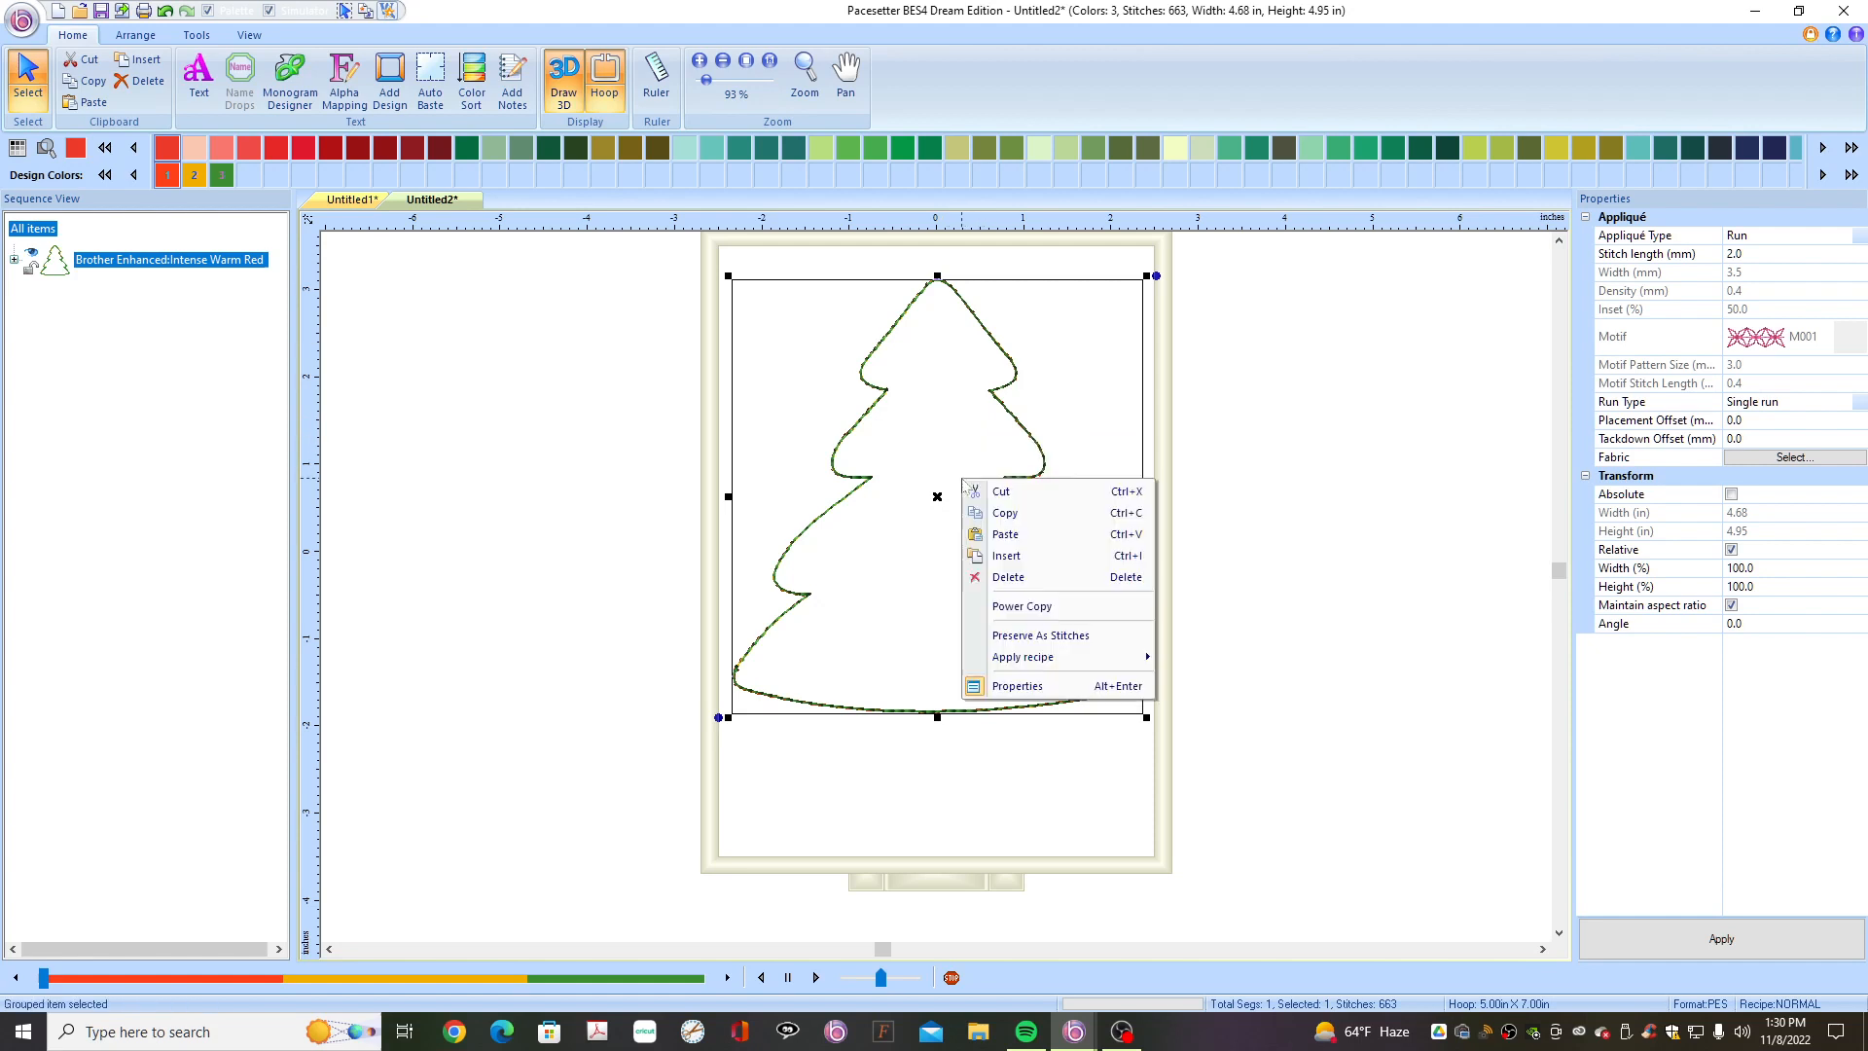
left_click(1011, 537)
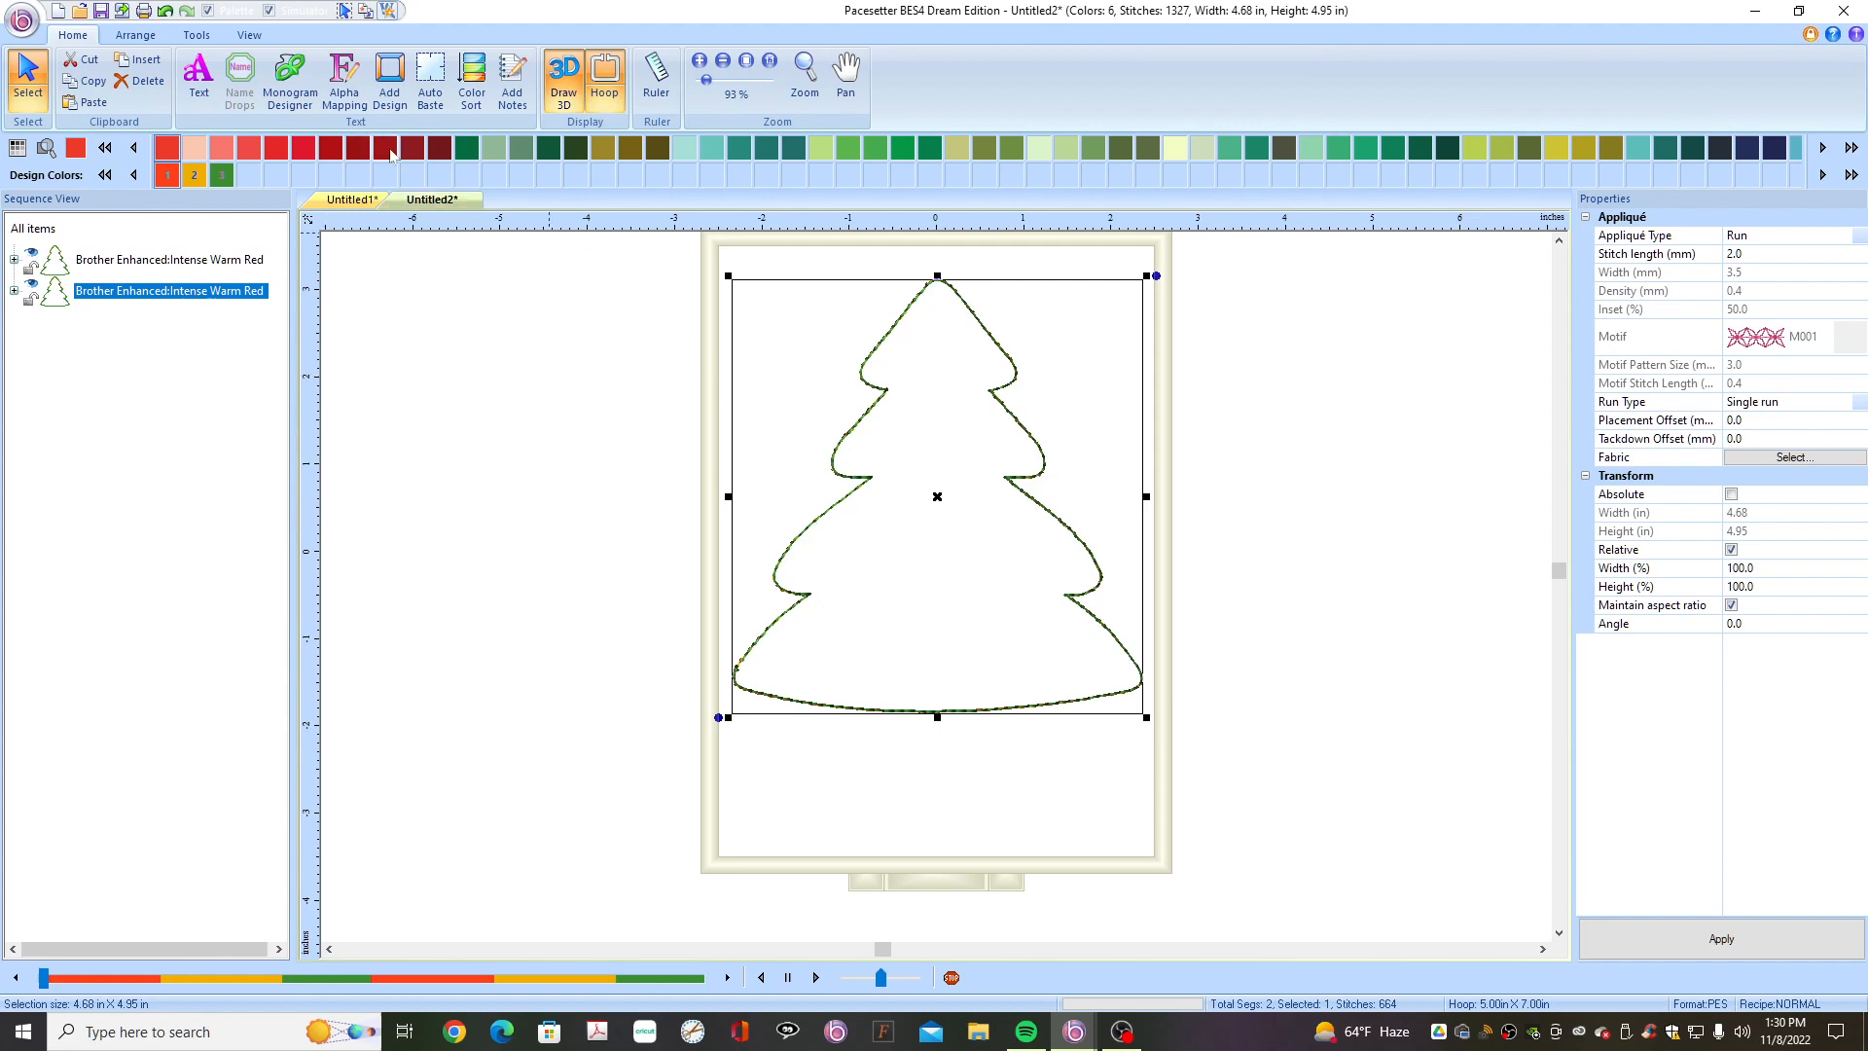
- Assign the dark red palette colour to the pasted tree copy
right_click(390, 154)
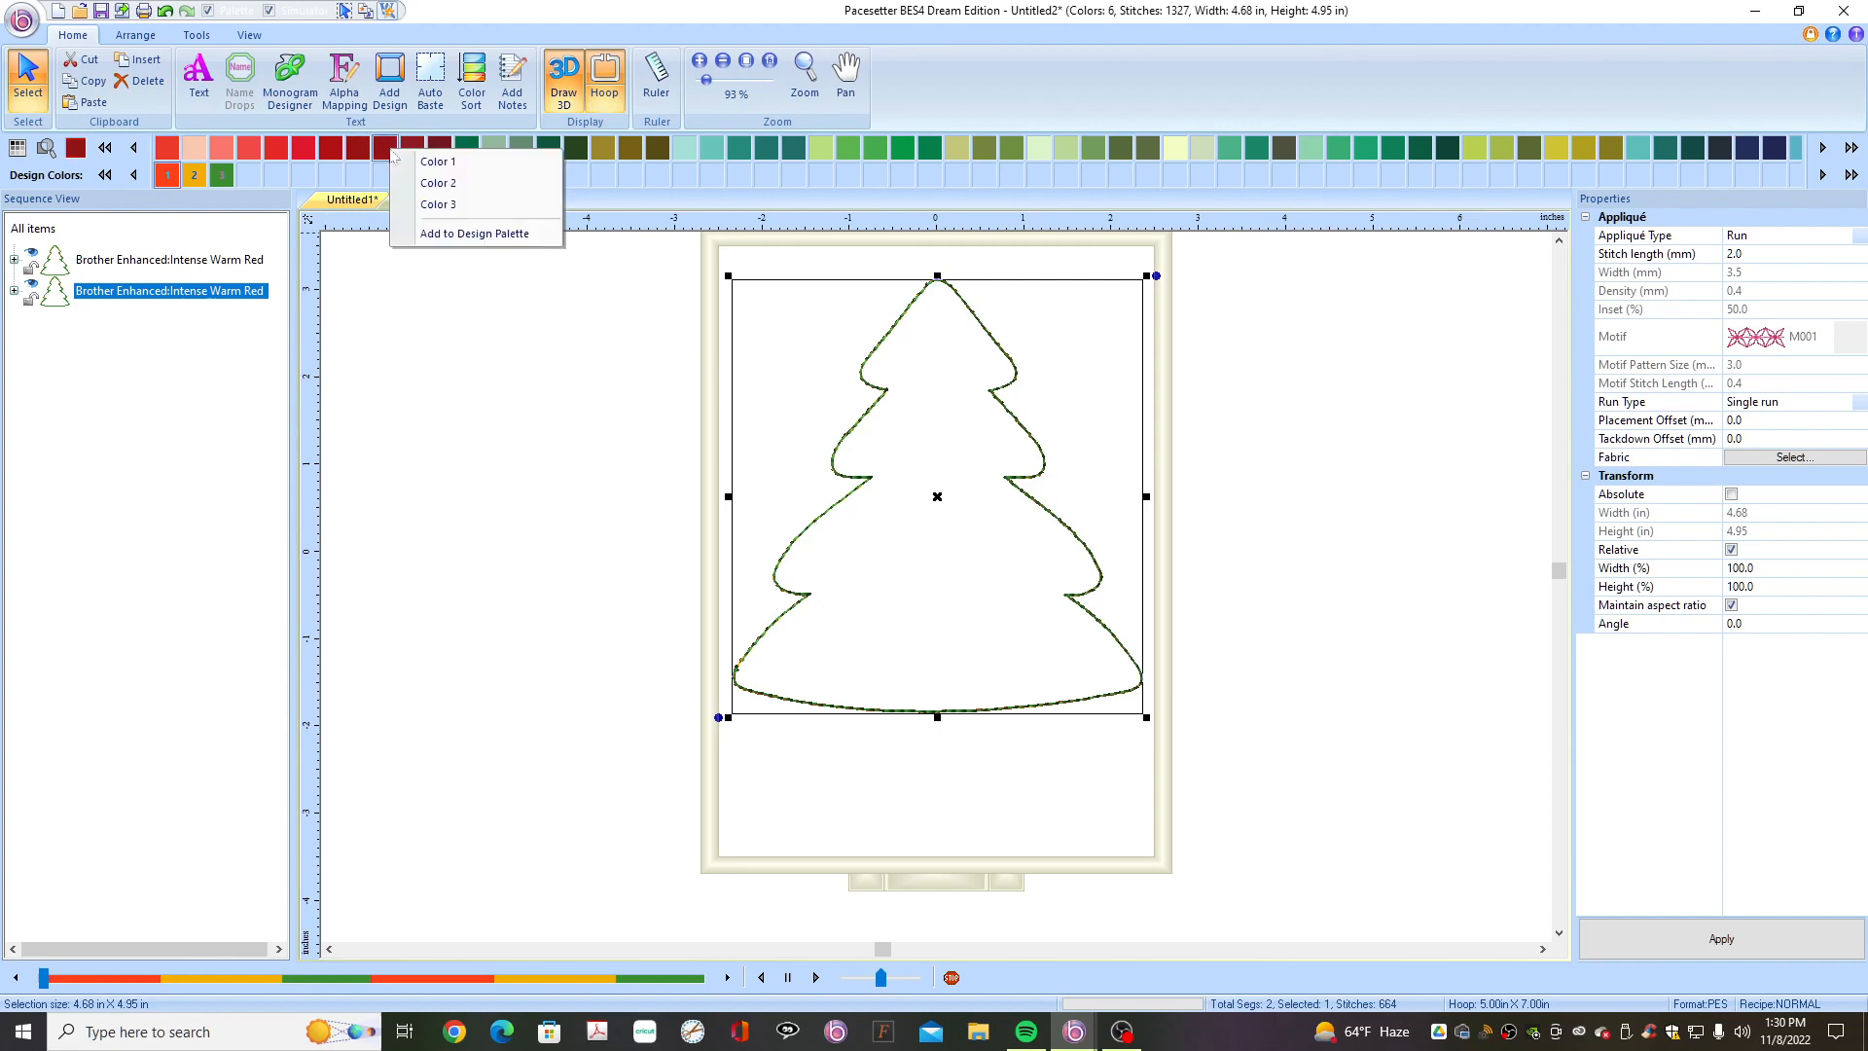
left_click(438, 206)
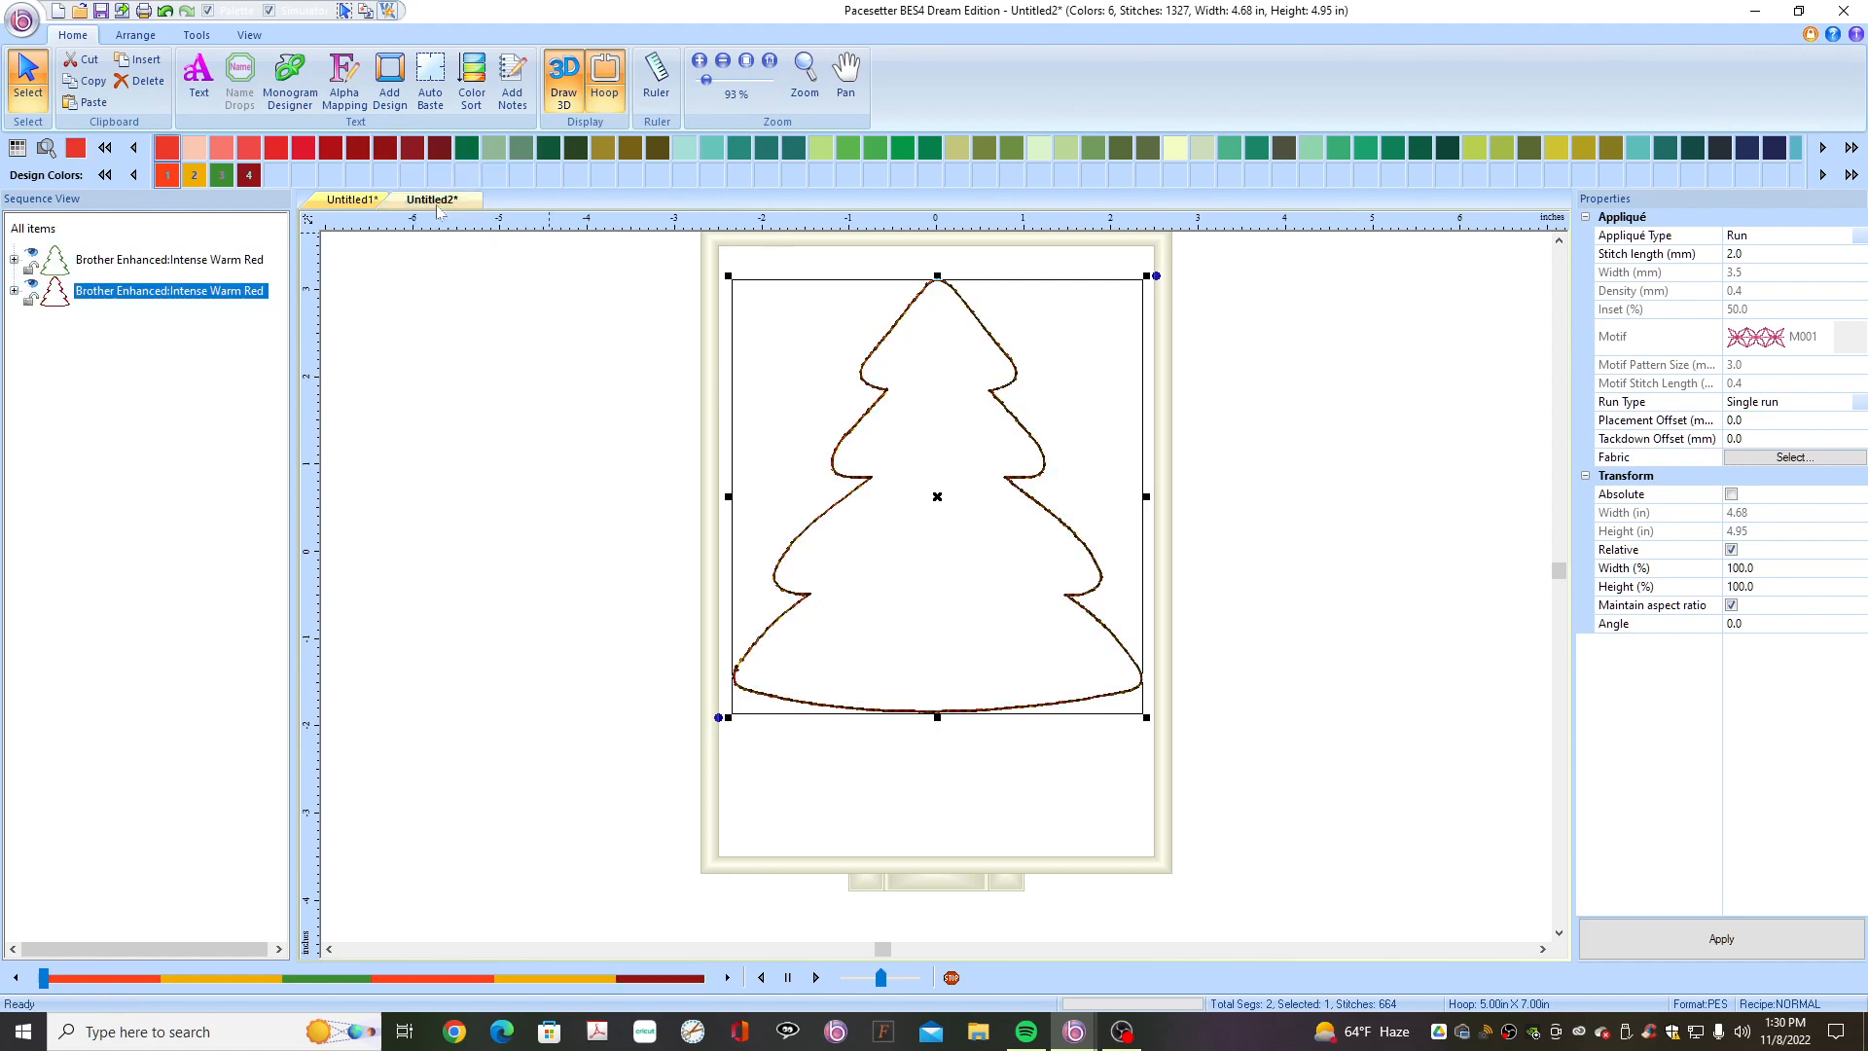
left_click(835, 793)
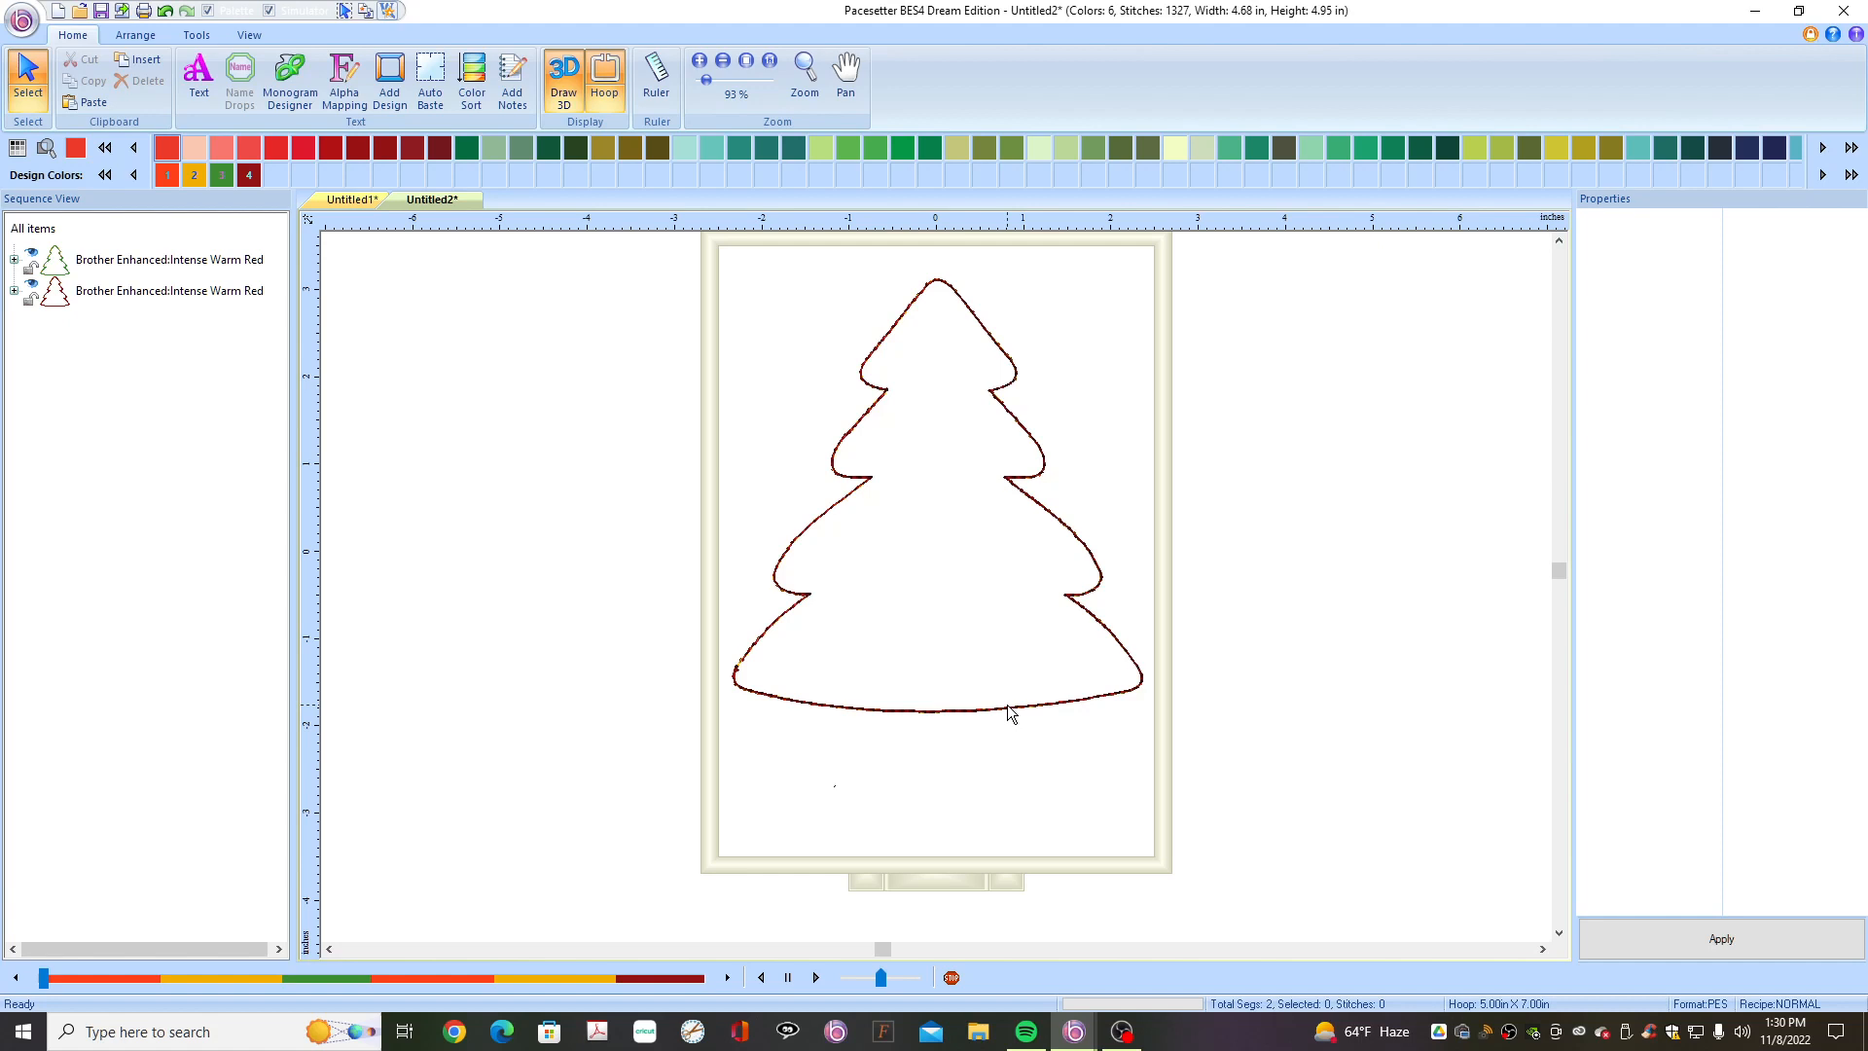
- Split the red copy's bottom edge at two points on either side of centre with the Edit Shape tool
left_click(871, 710)
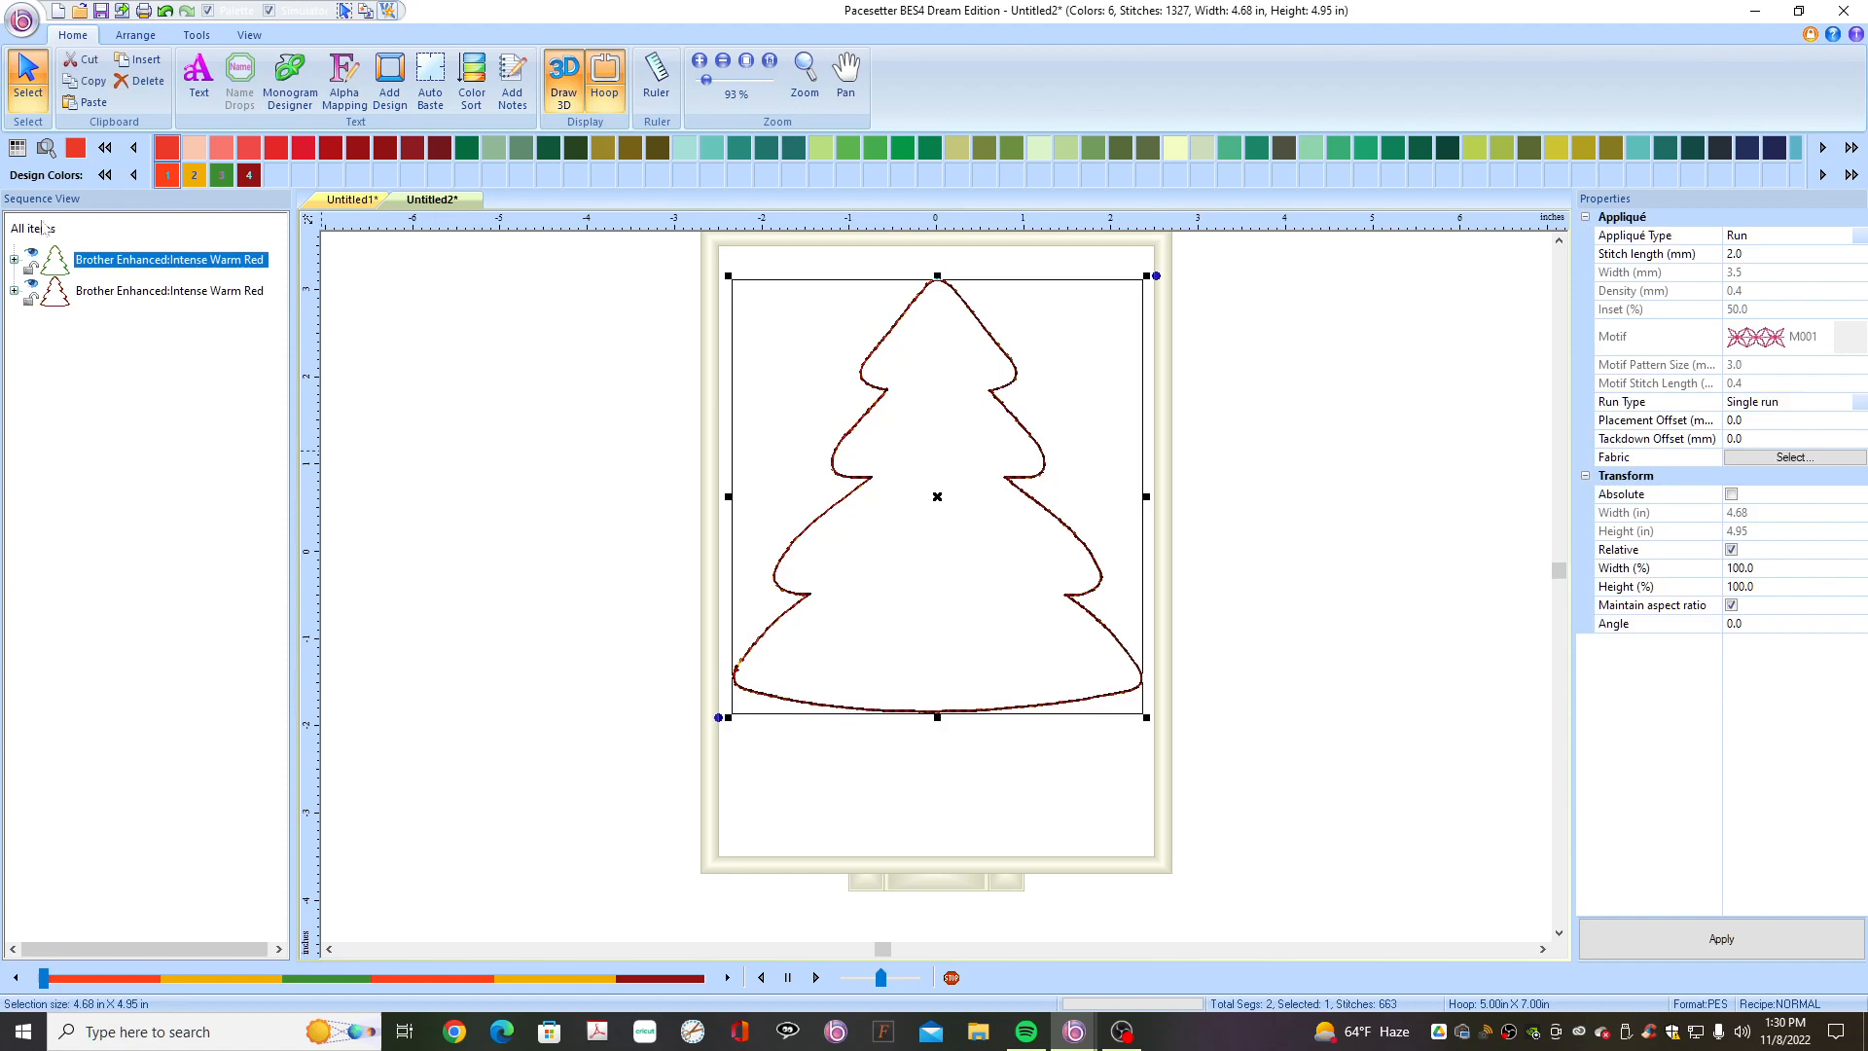
left_click(33, 258)
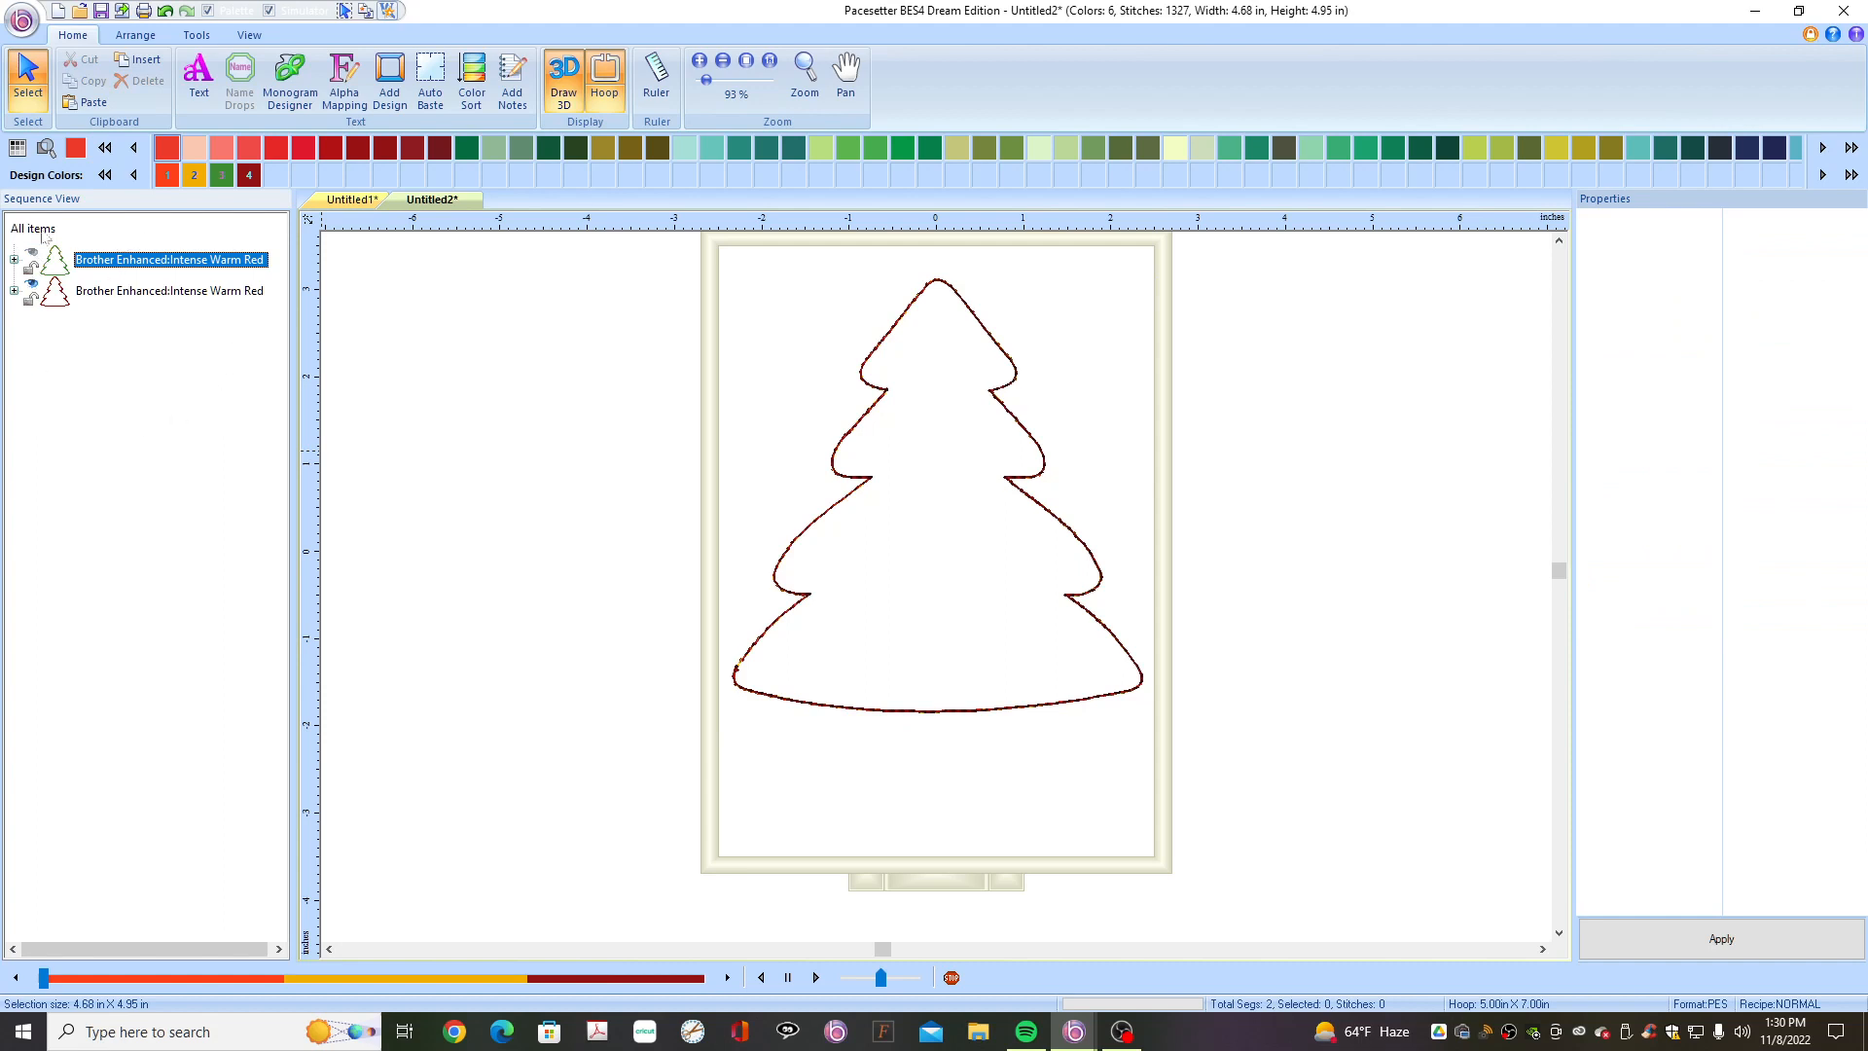
left_click(160, 292)
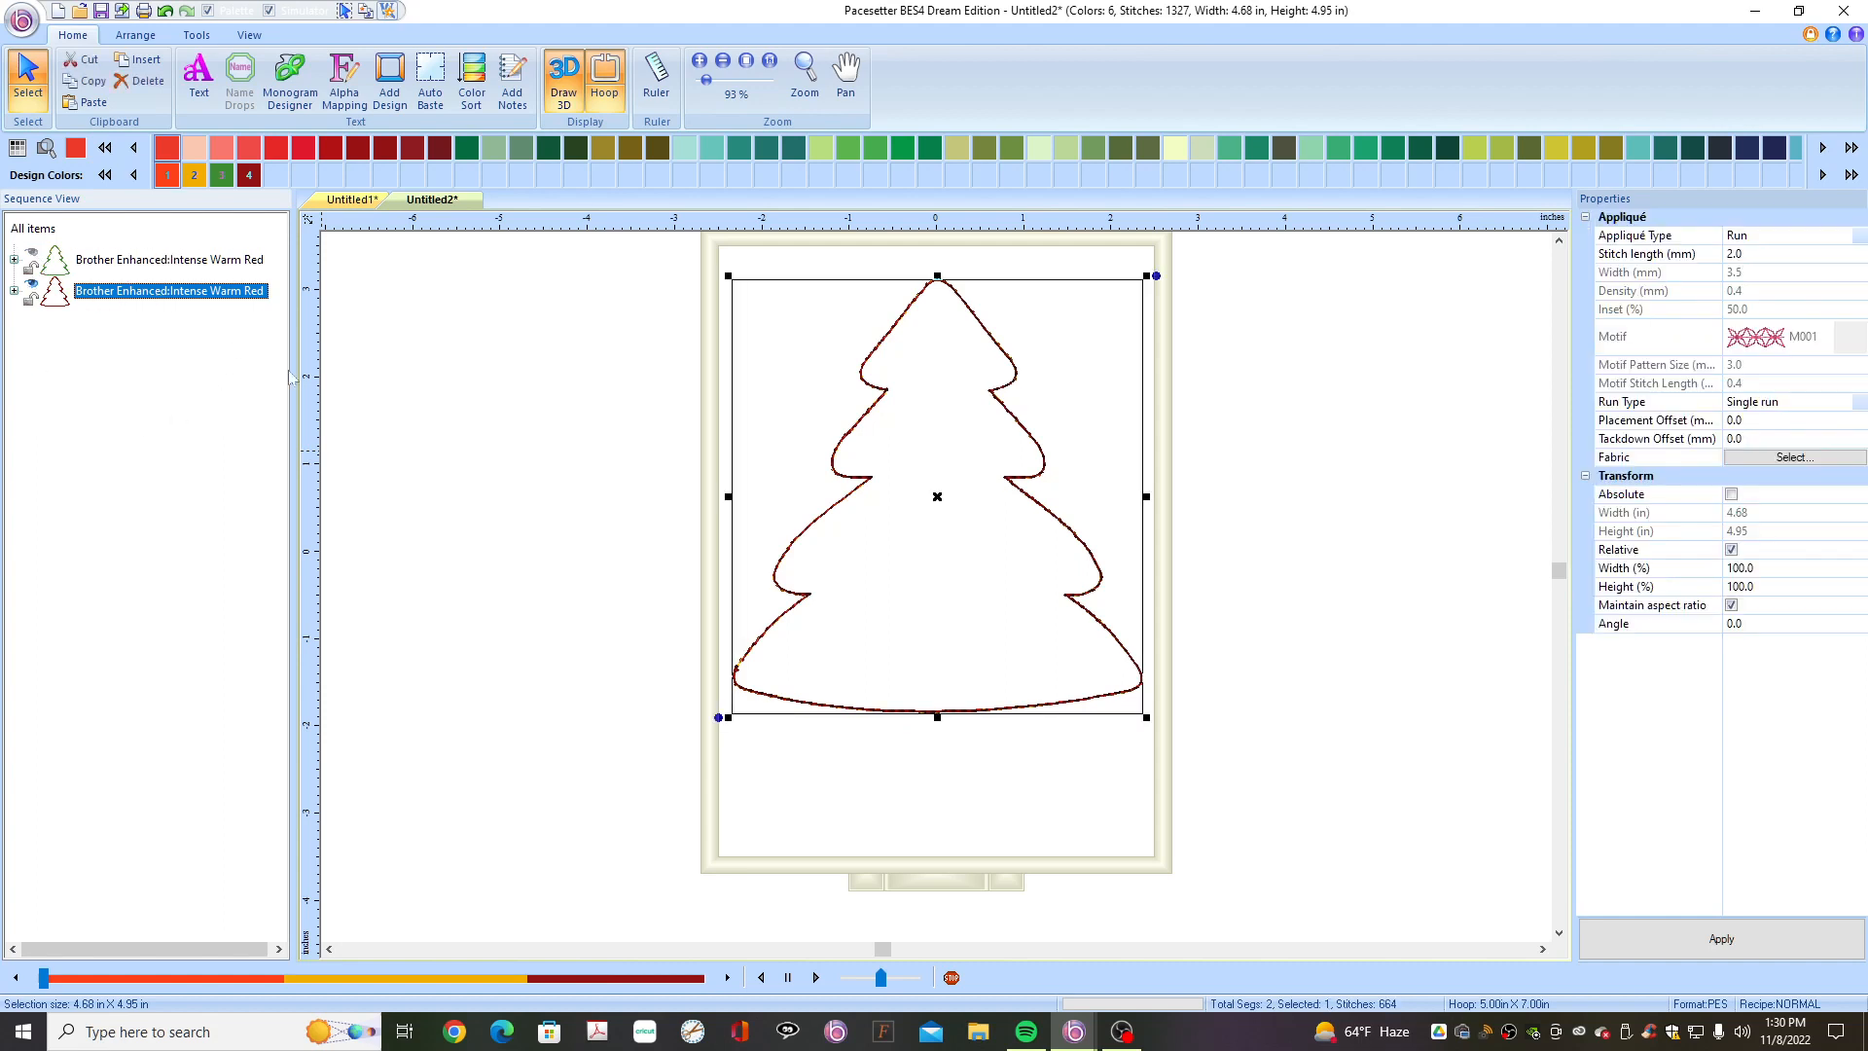
left_click(888, 745)
left_click(888, 716)
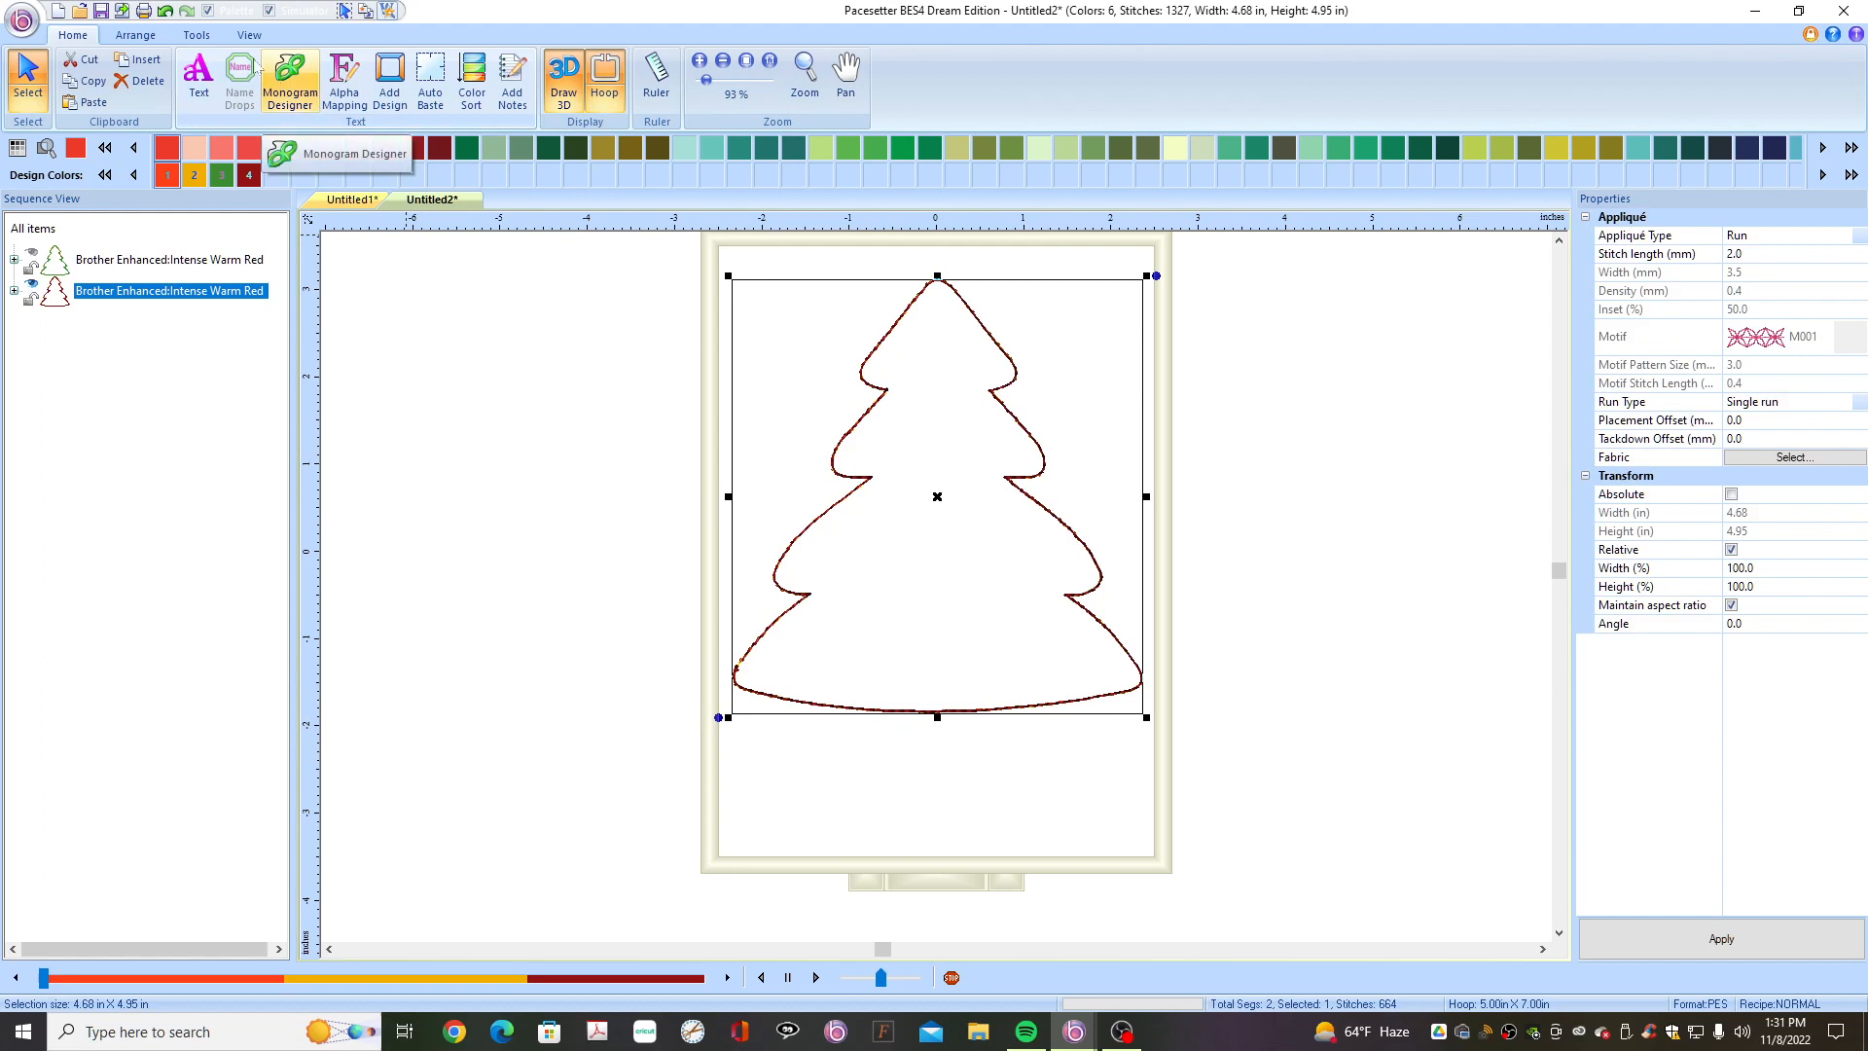
left_click(197, 35)
left_click(624, 78)
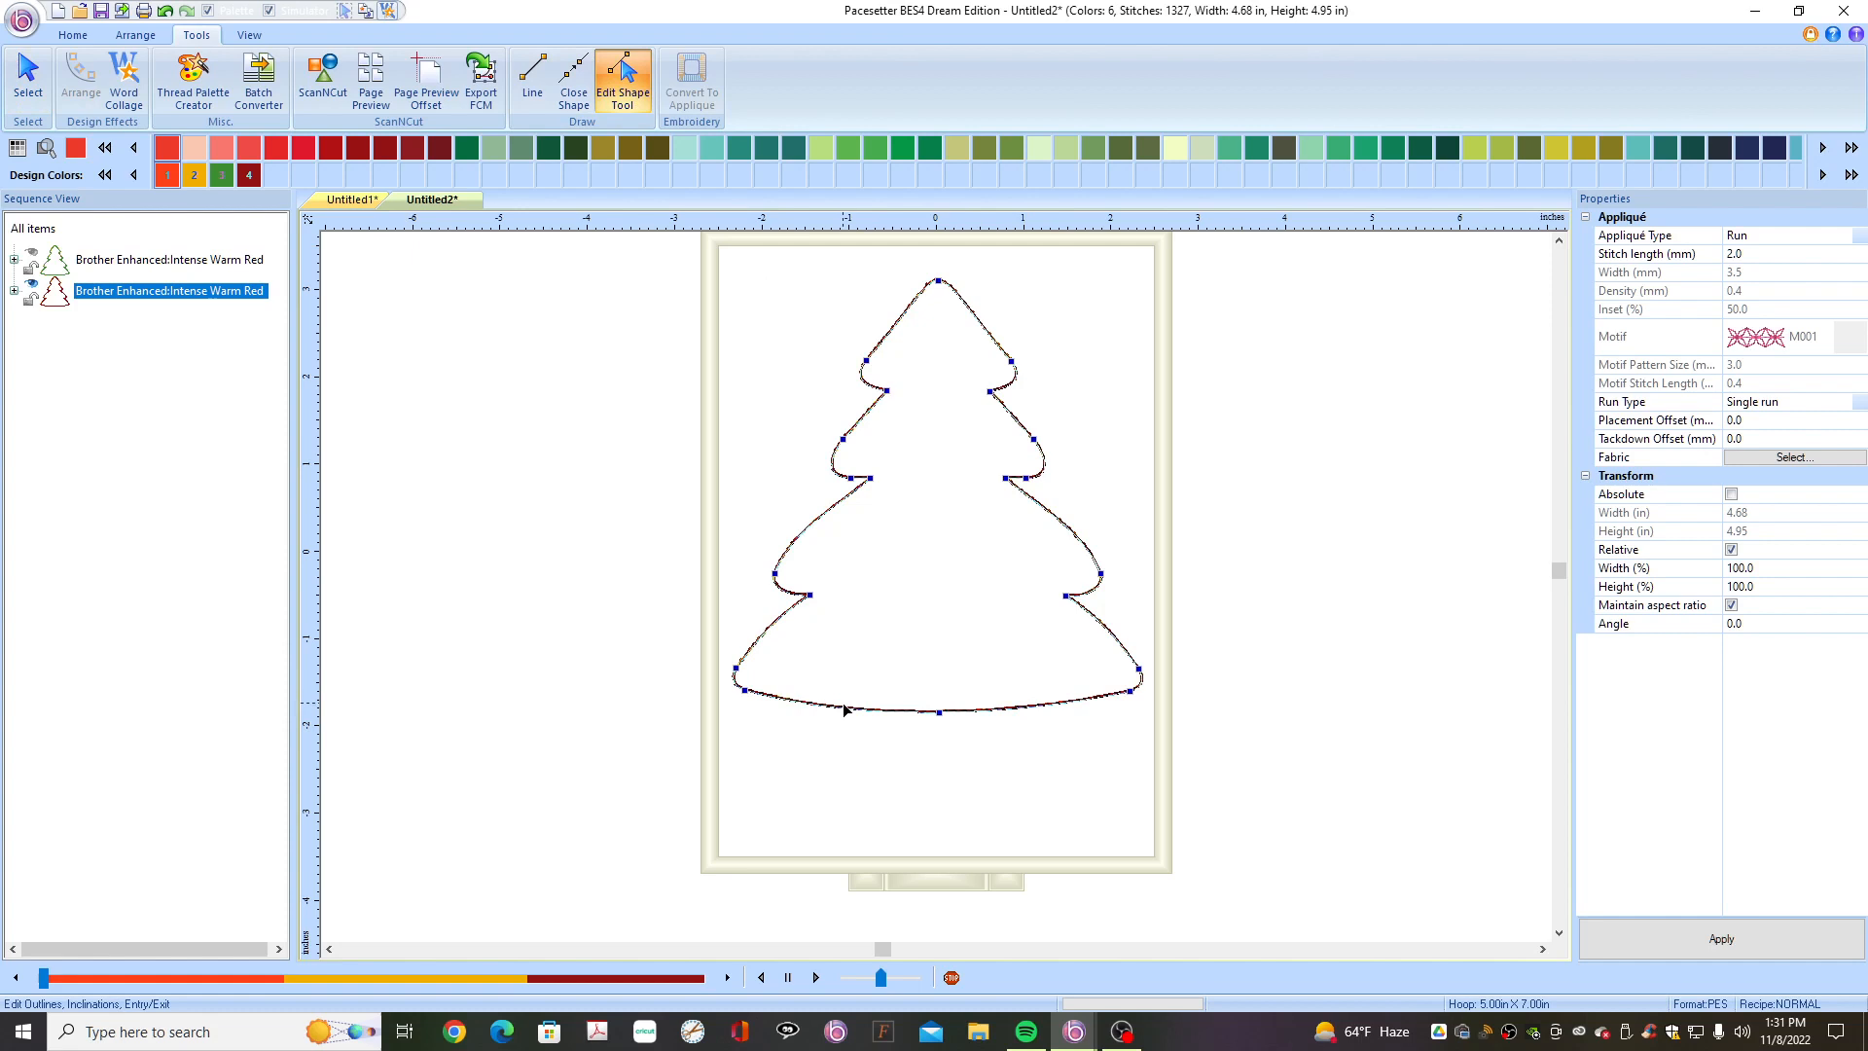
right_click(844, 709)
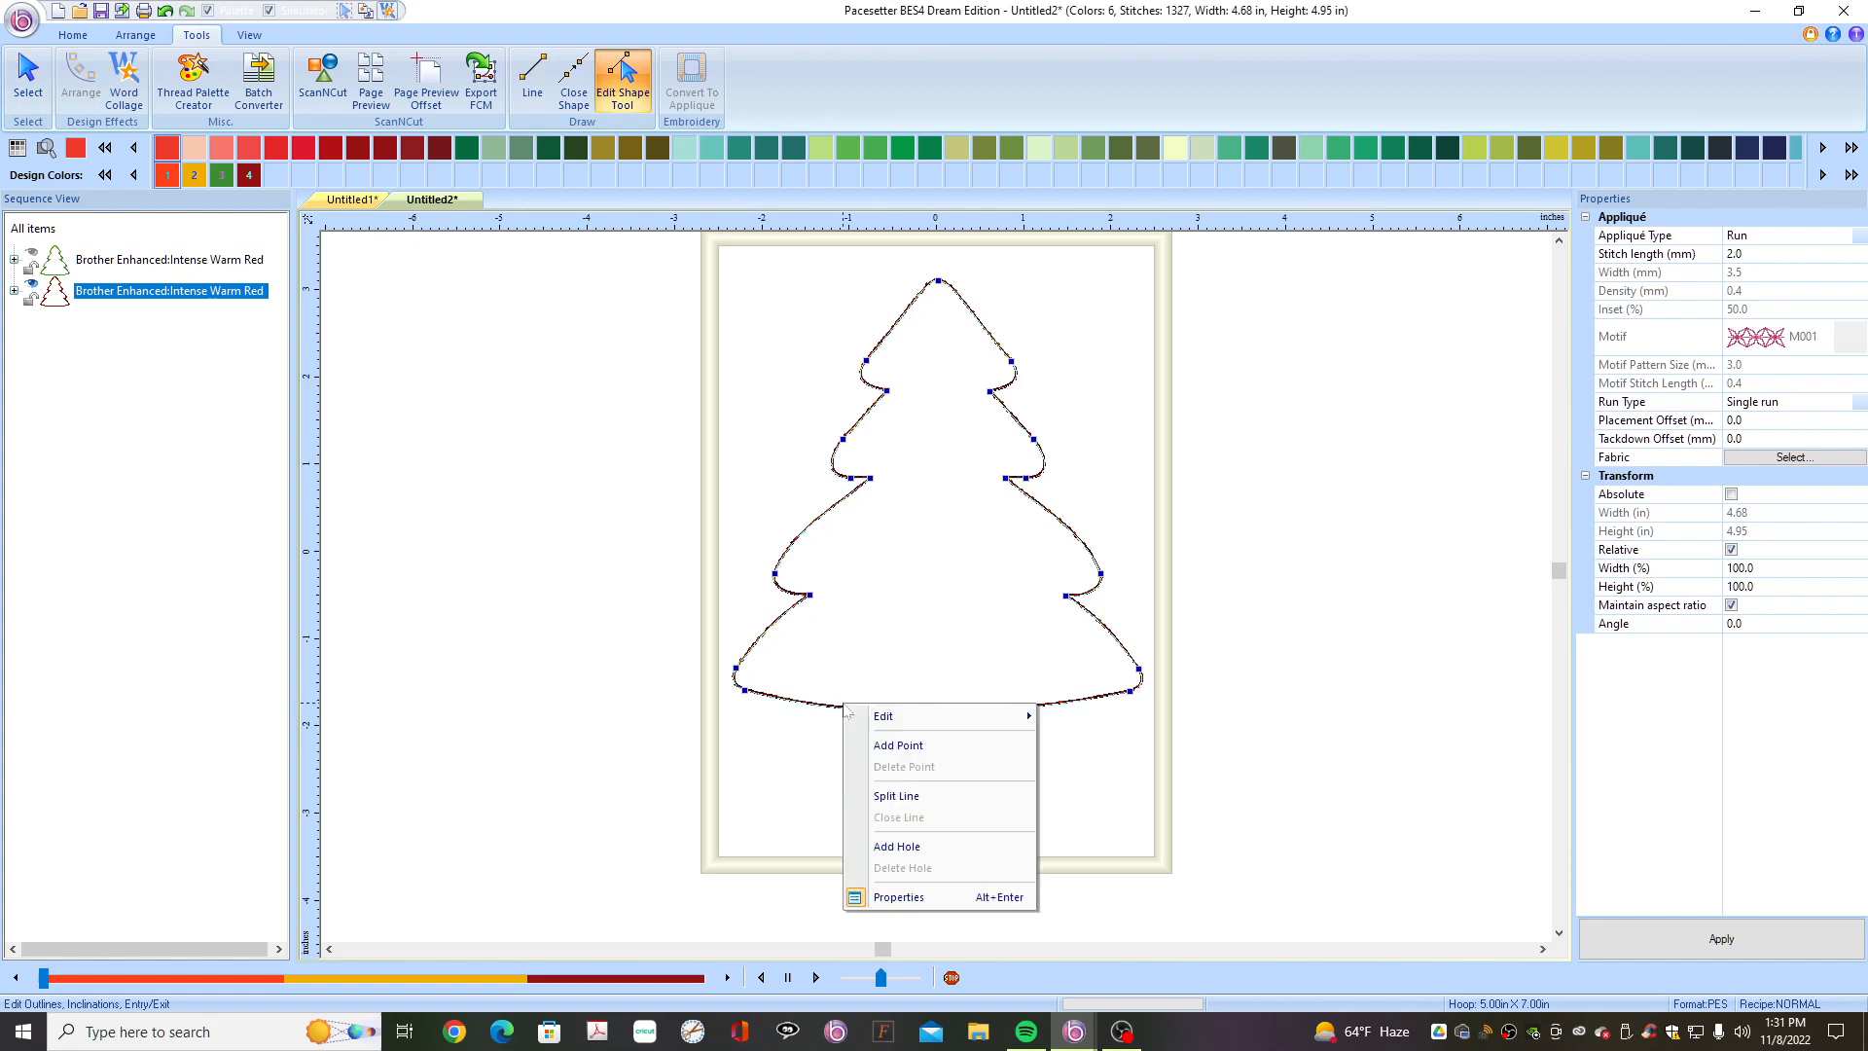
left_click(889, 798)
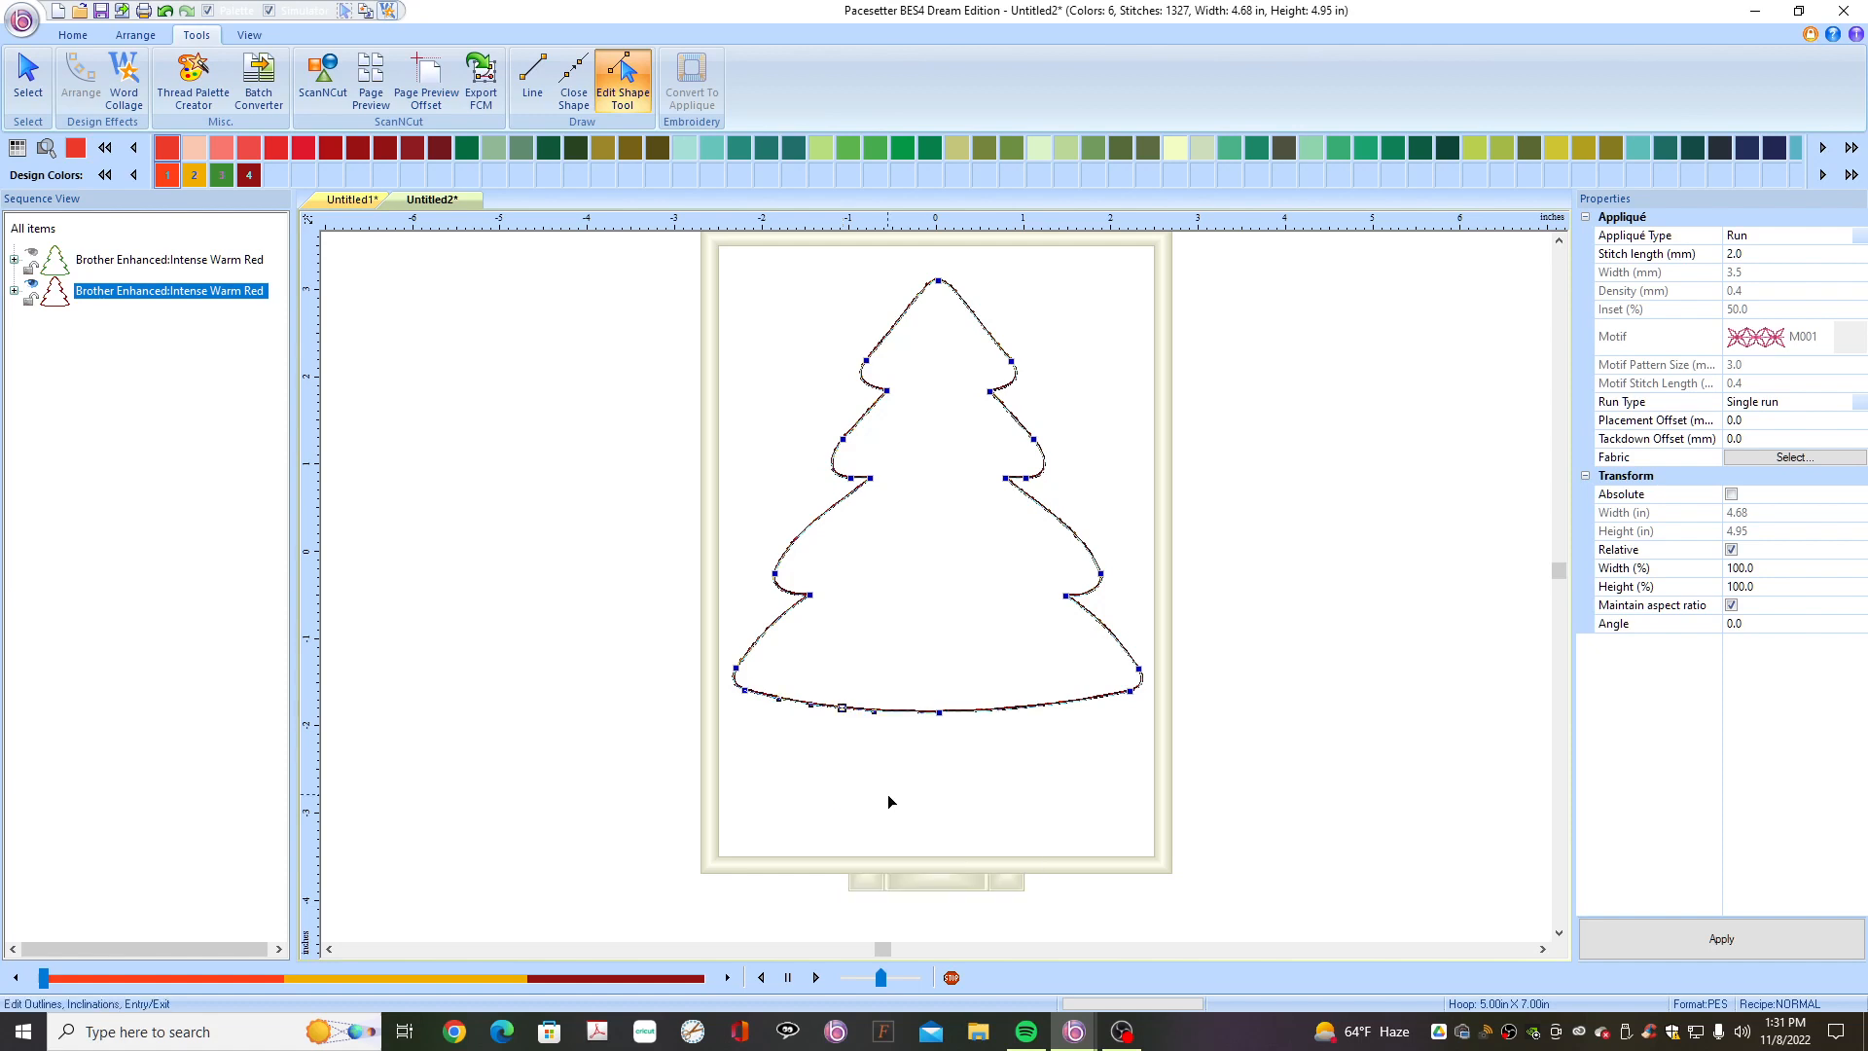
right_click(1022, 709)
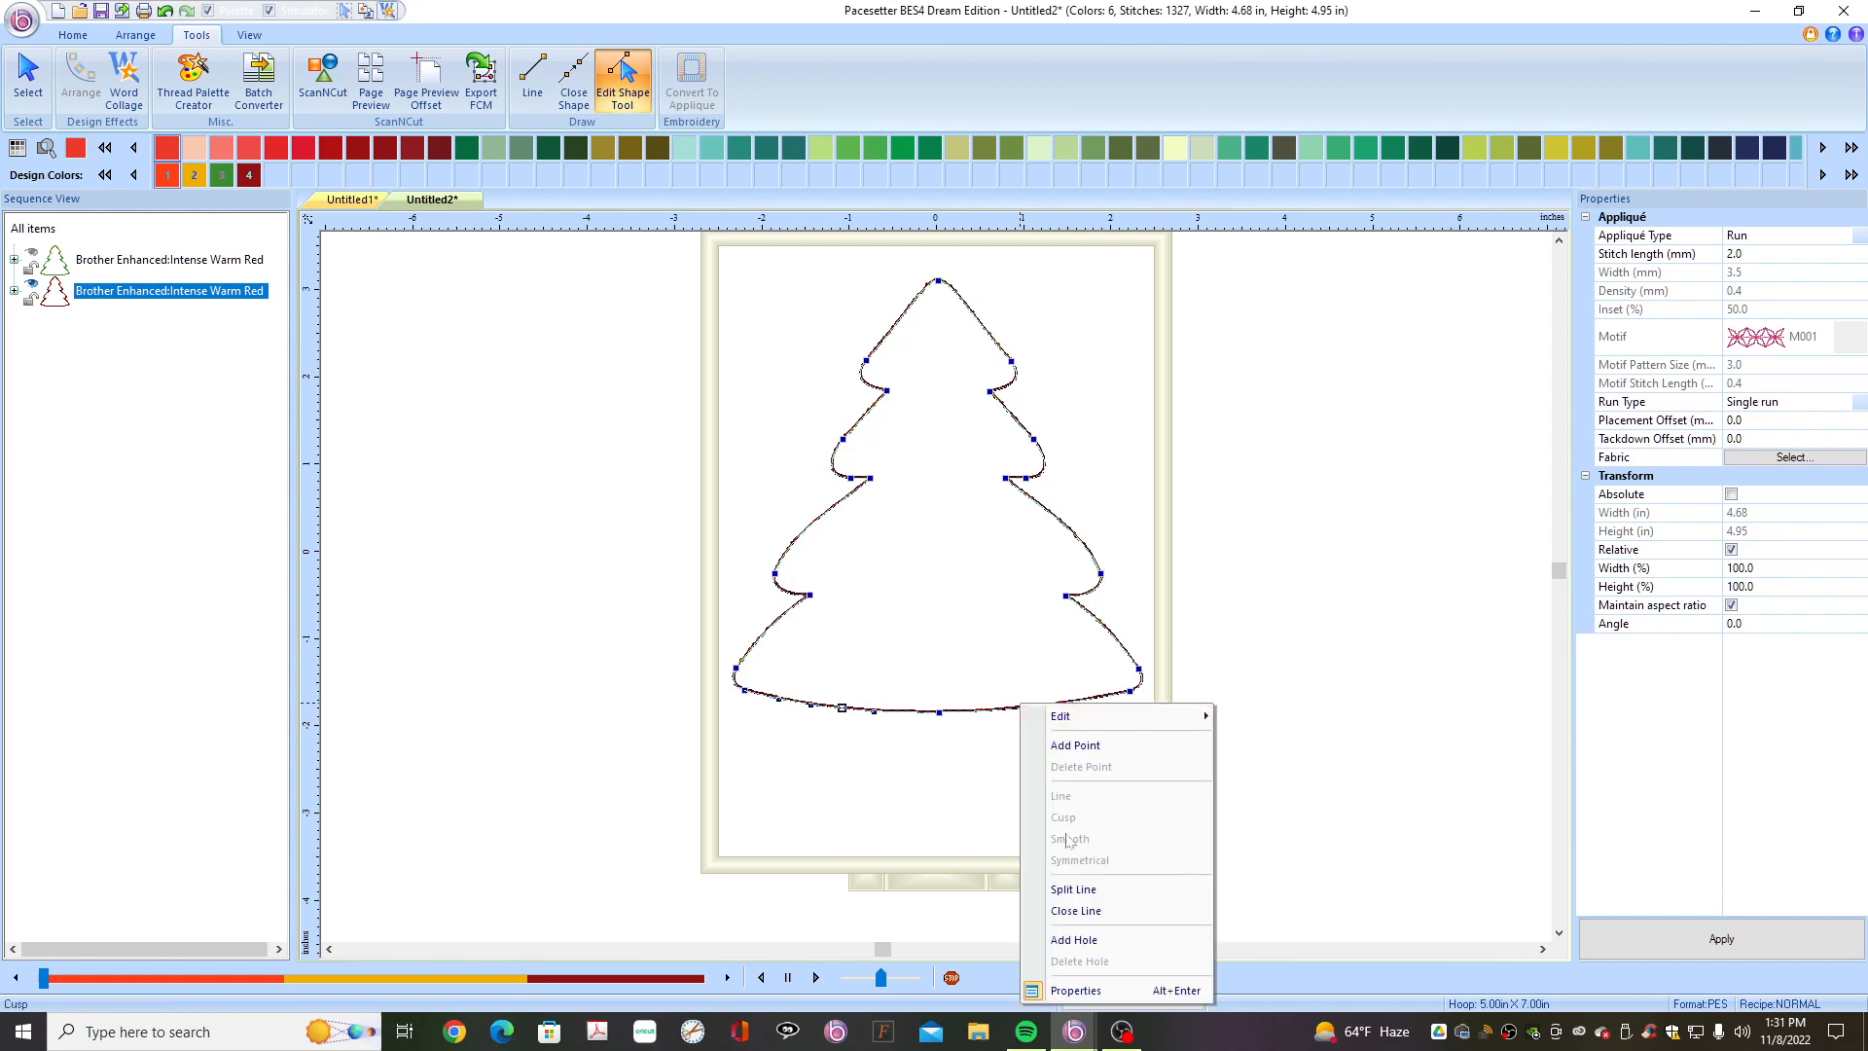
left_click(1068, 889)
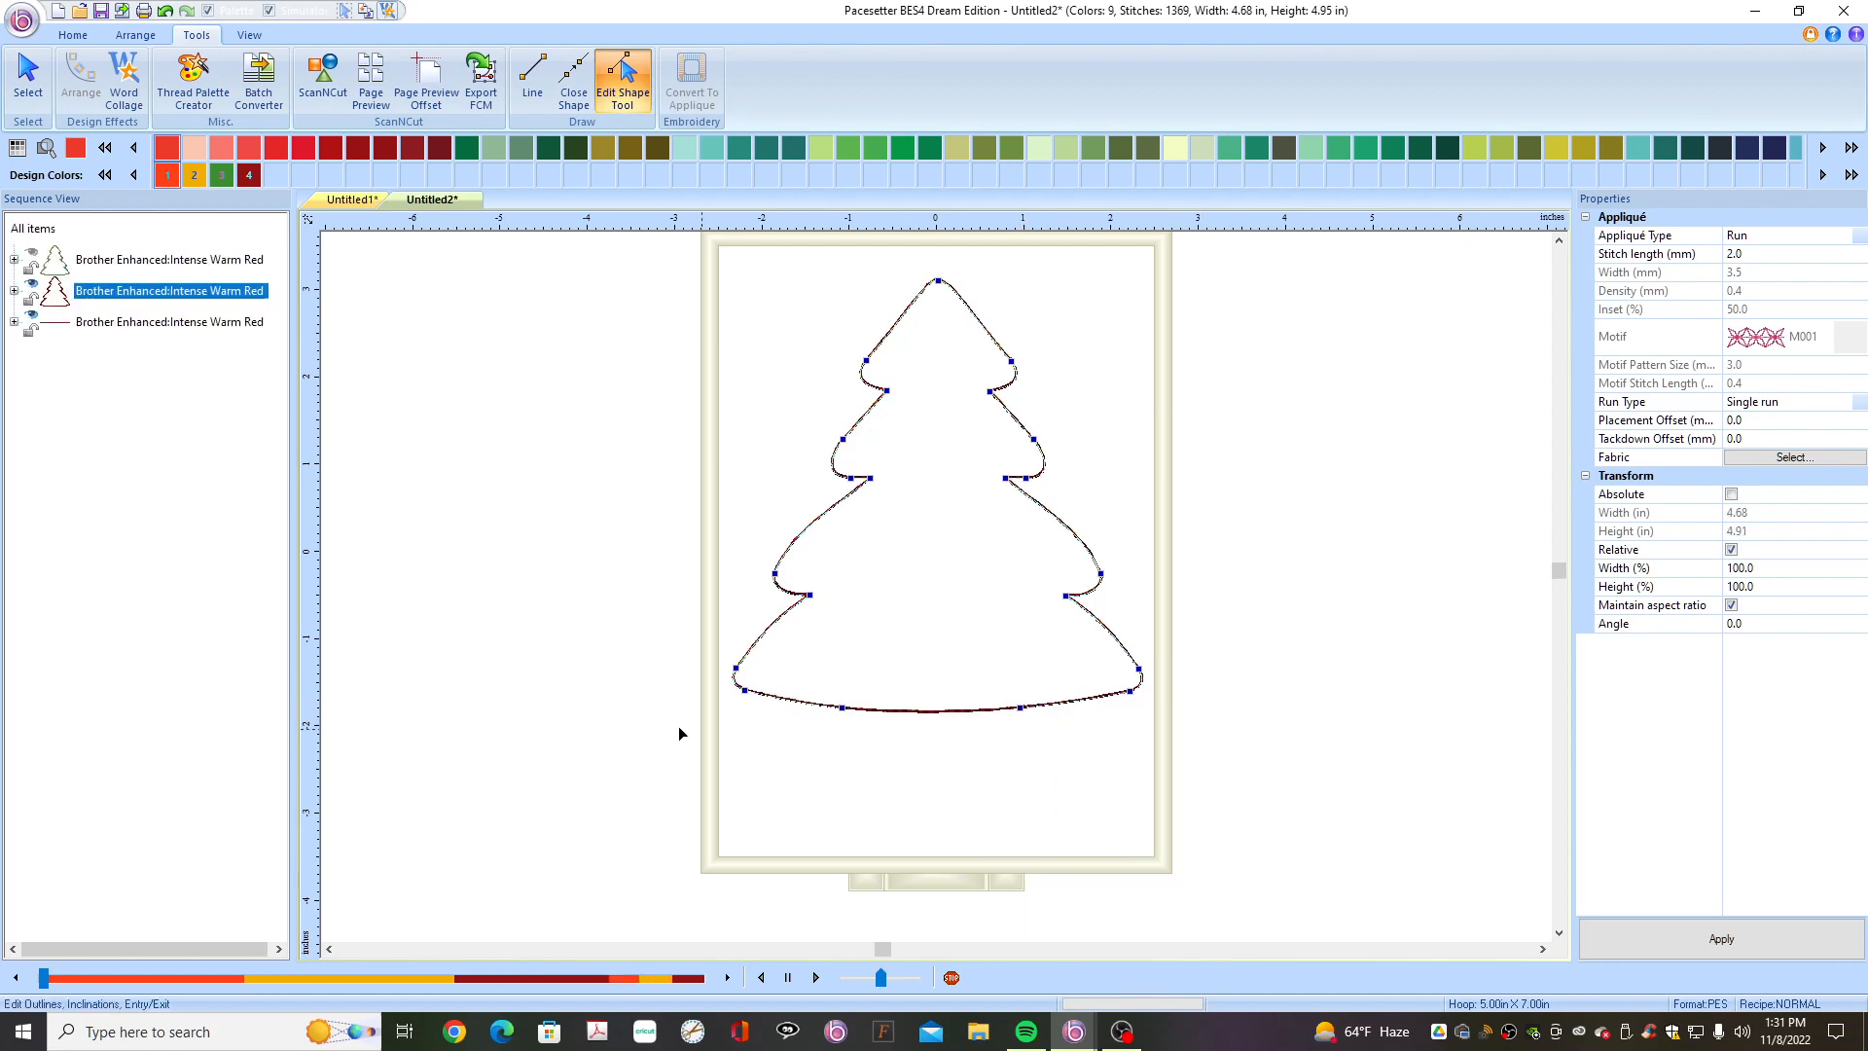
- Delete the split-off bottom segment of the red tree copy
left_click(162, 327)
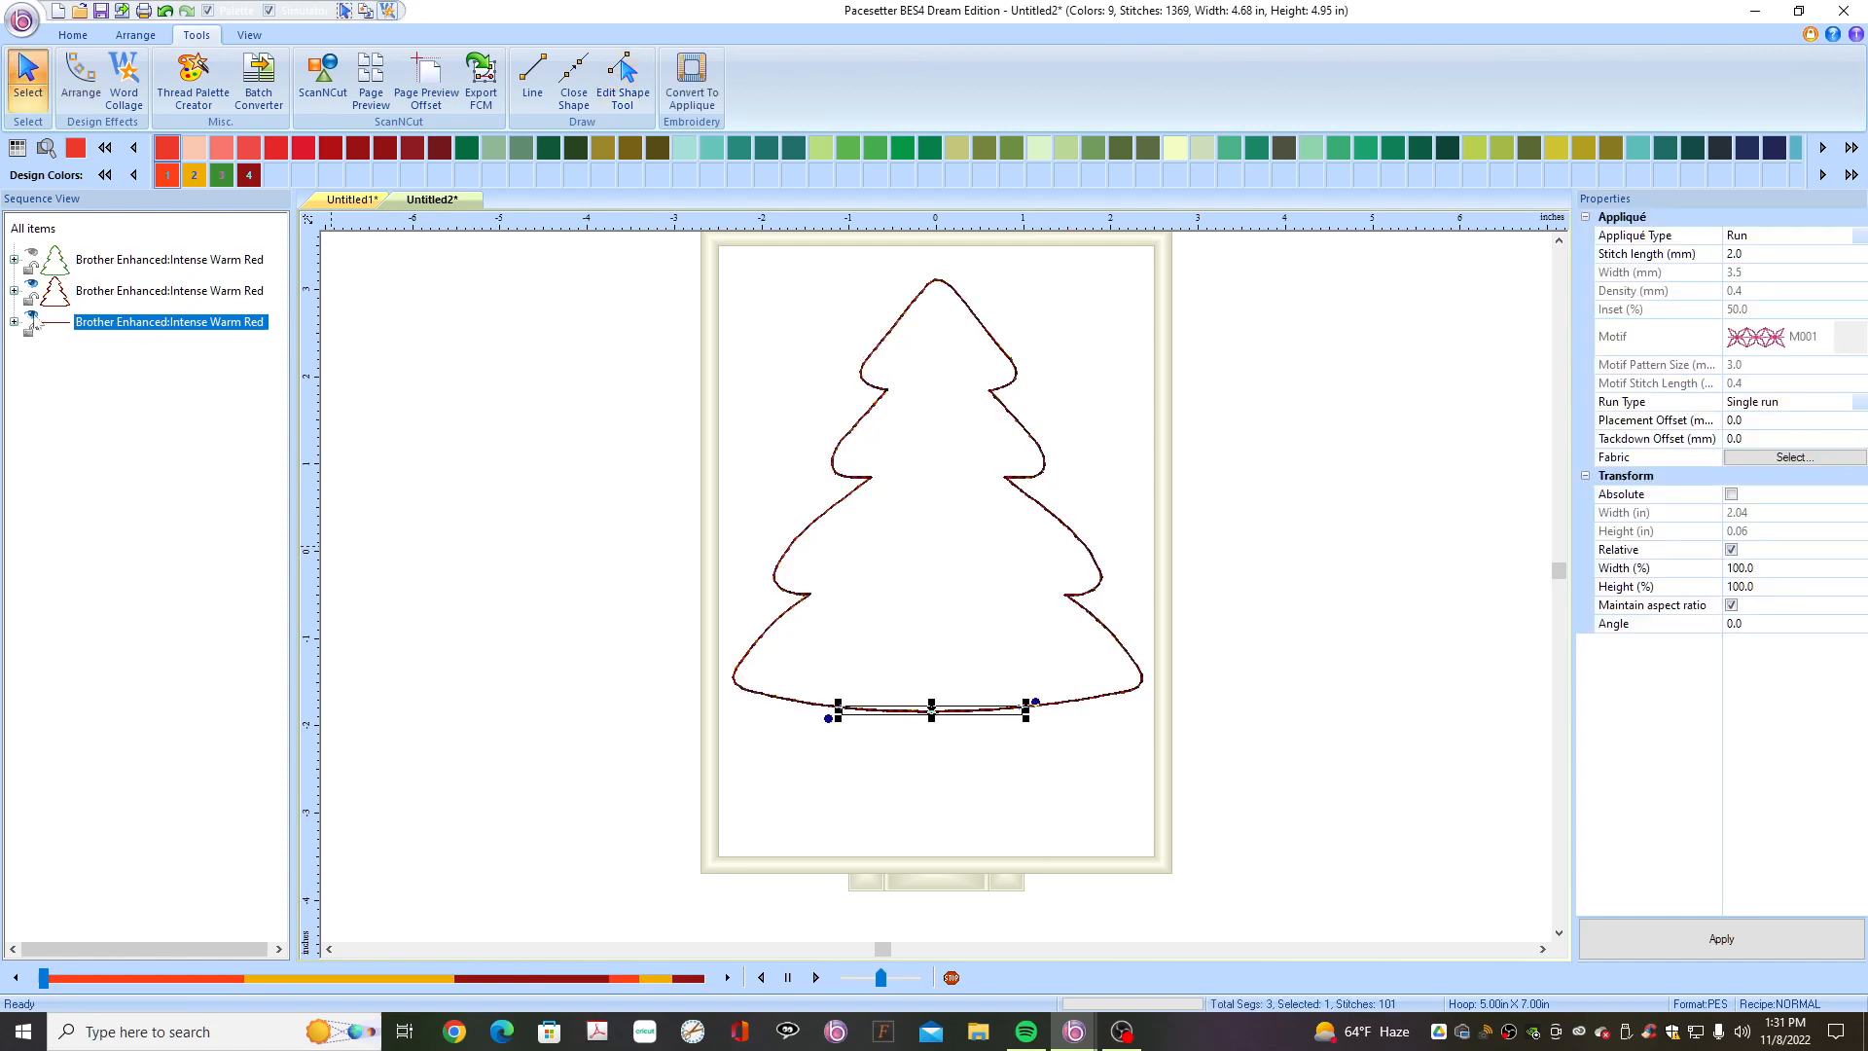
key("Delete")
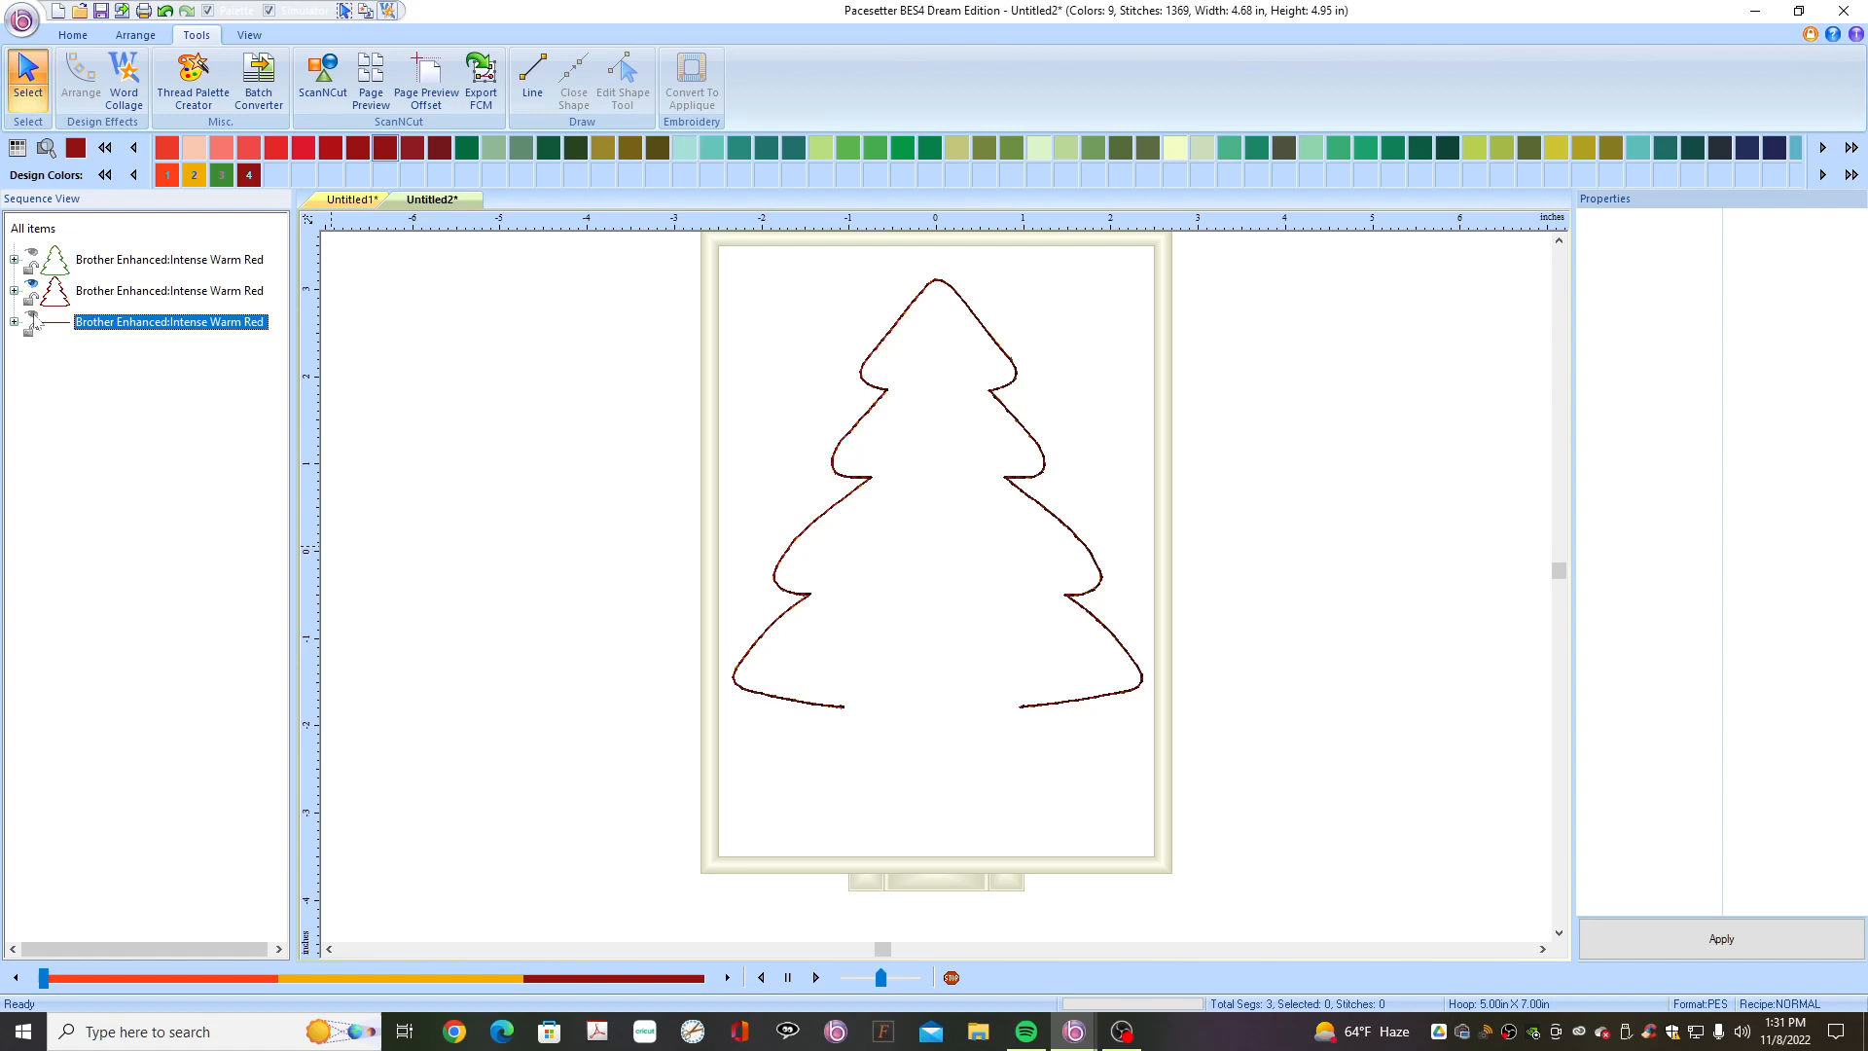
key("ctrl+z")
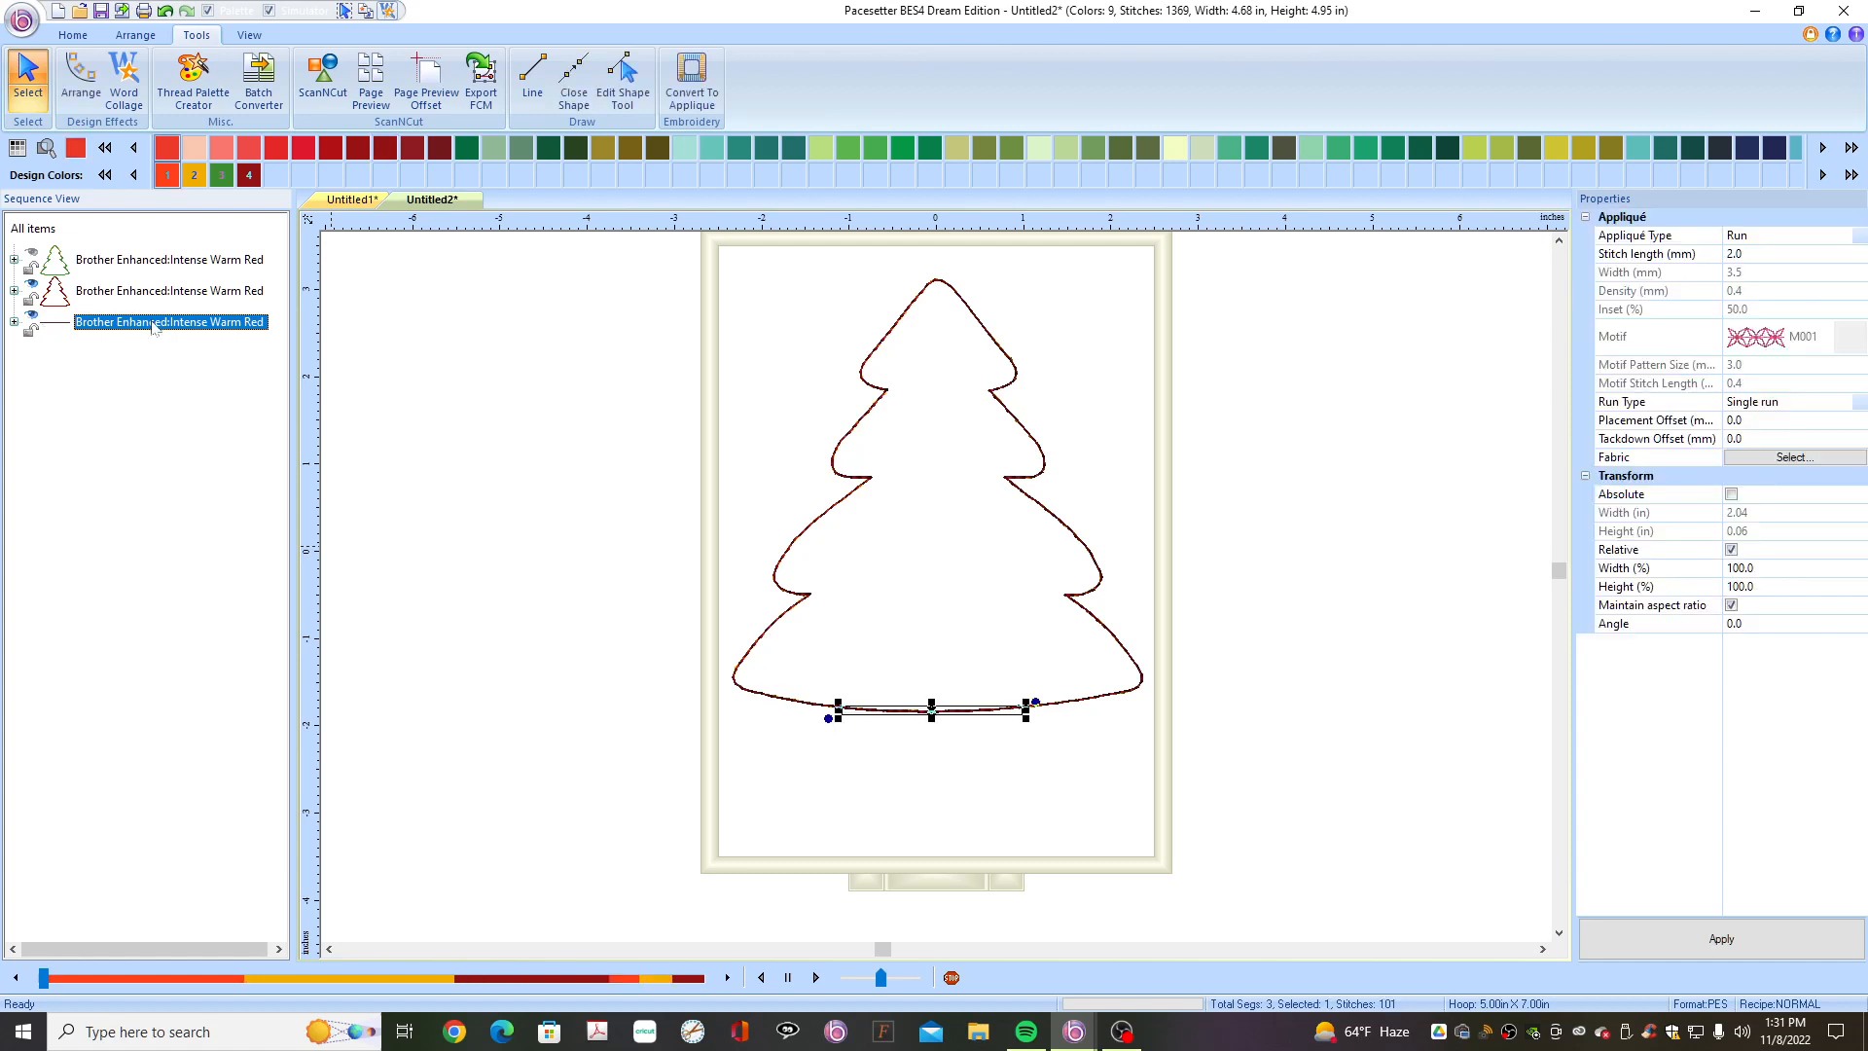
key("Delete")
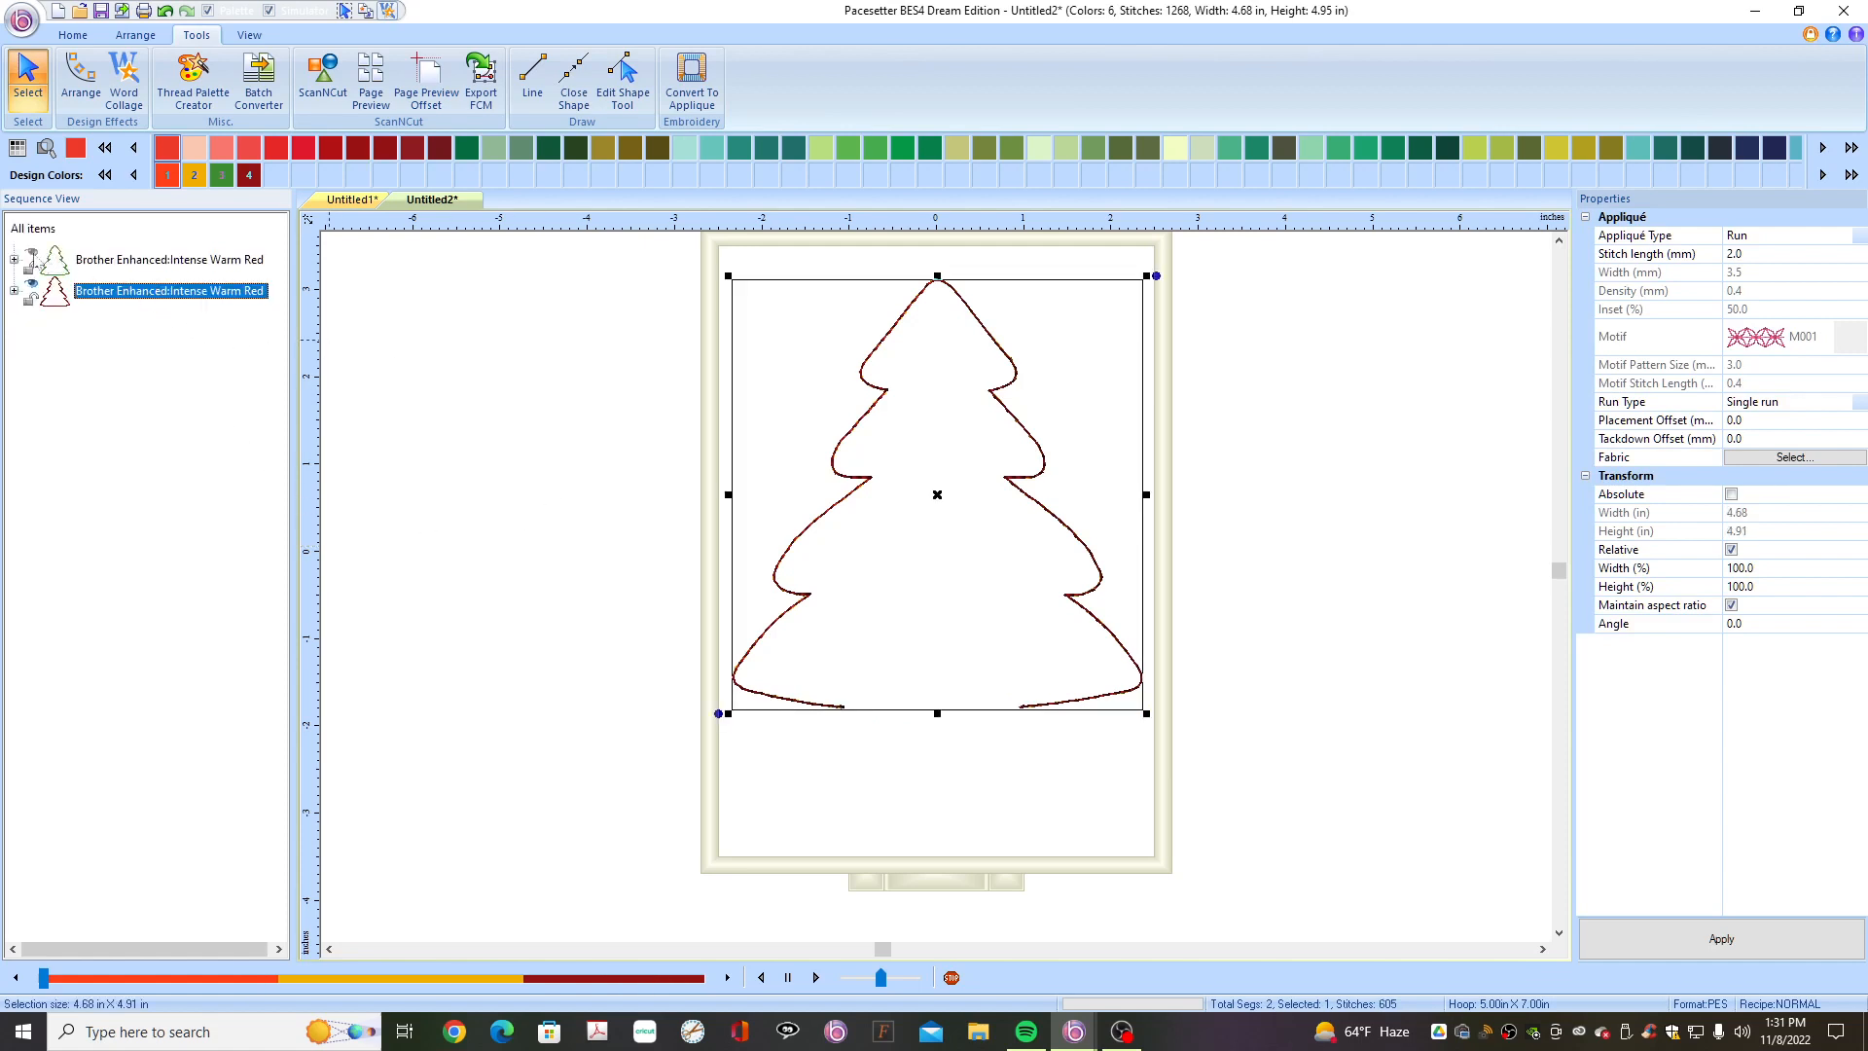
- Preserve the original green tree appliqué as stitches and delete its first Intense Warm Red stitch block
left_click(33, 259)
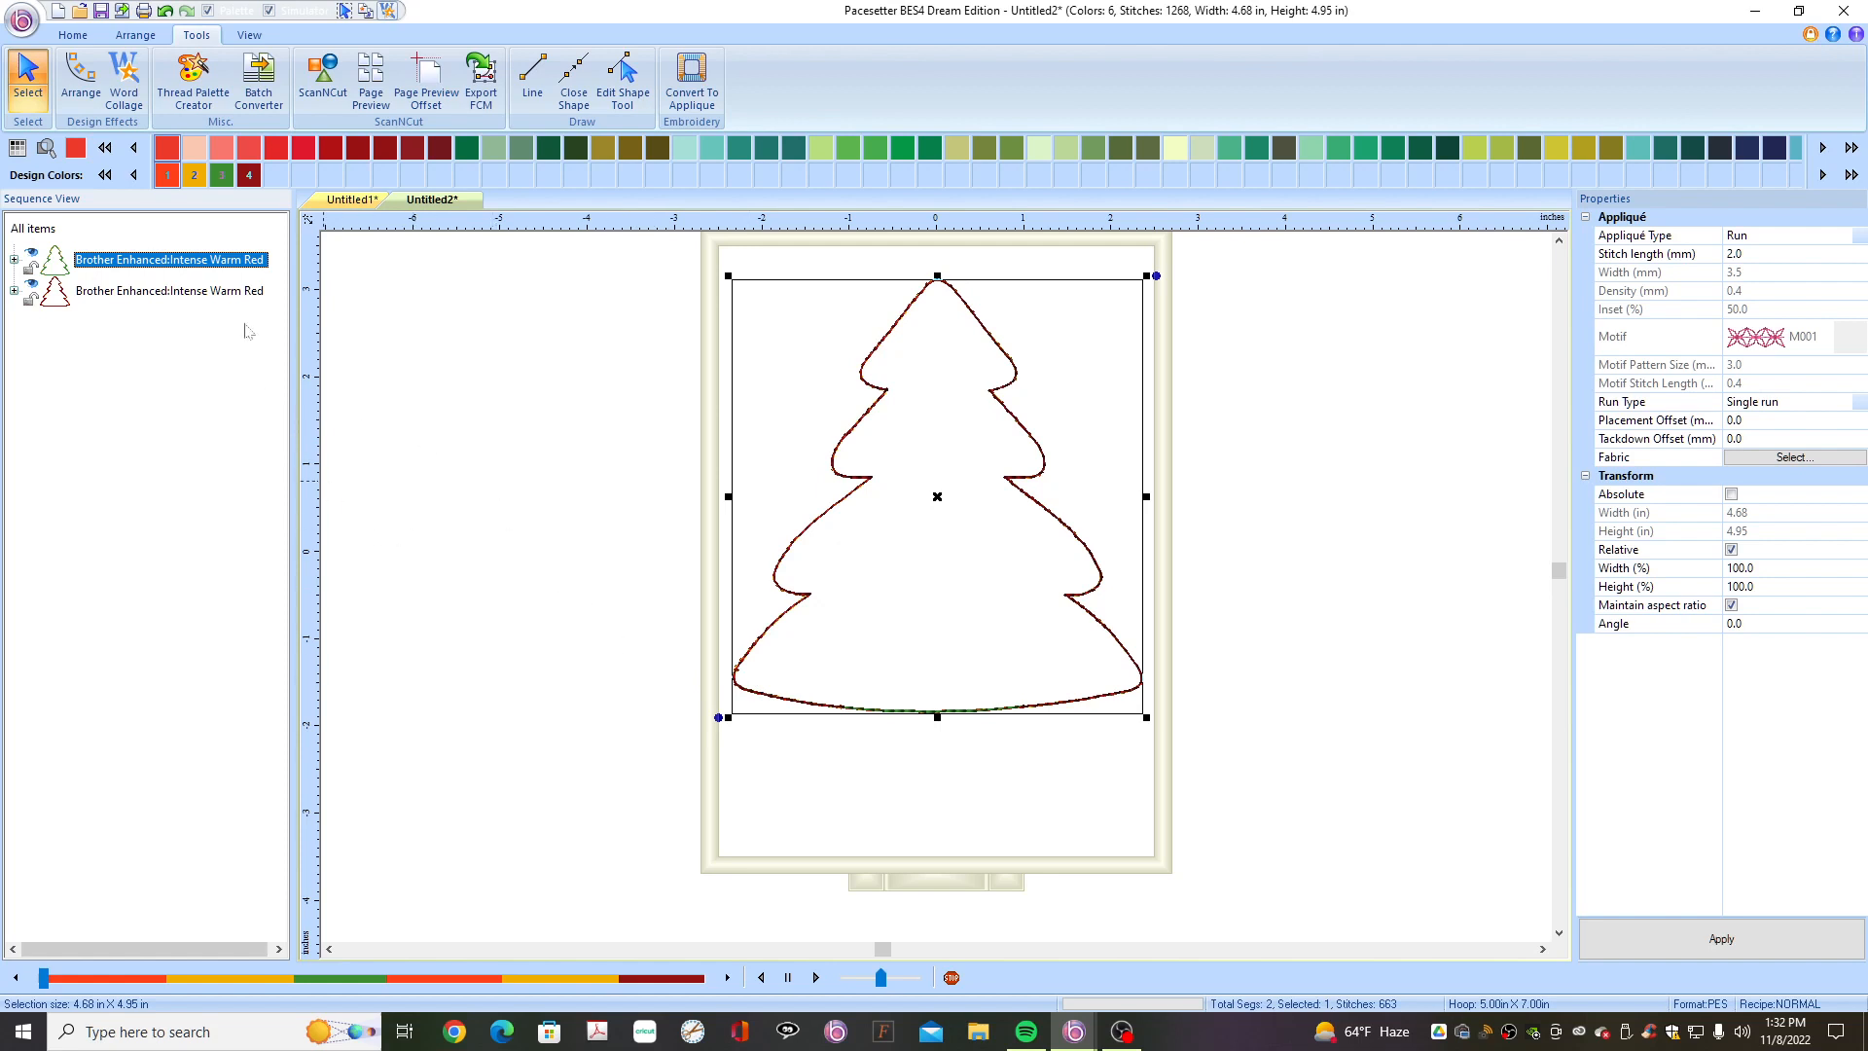
right_click(191, 267)
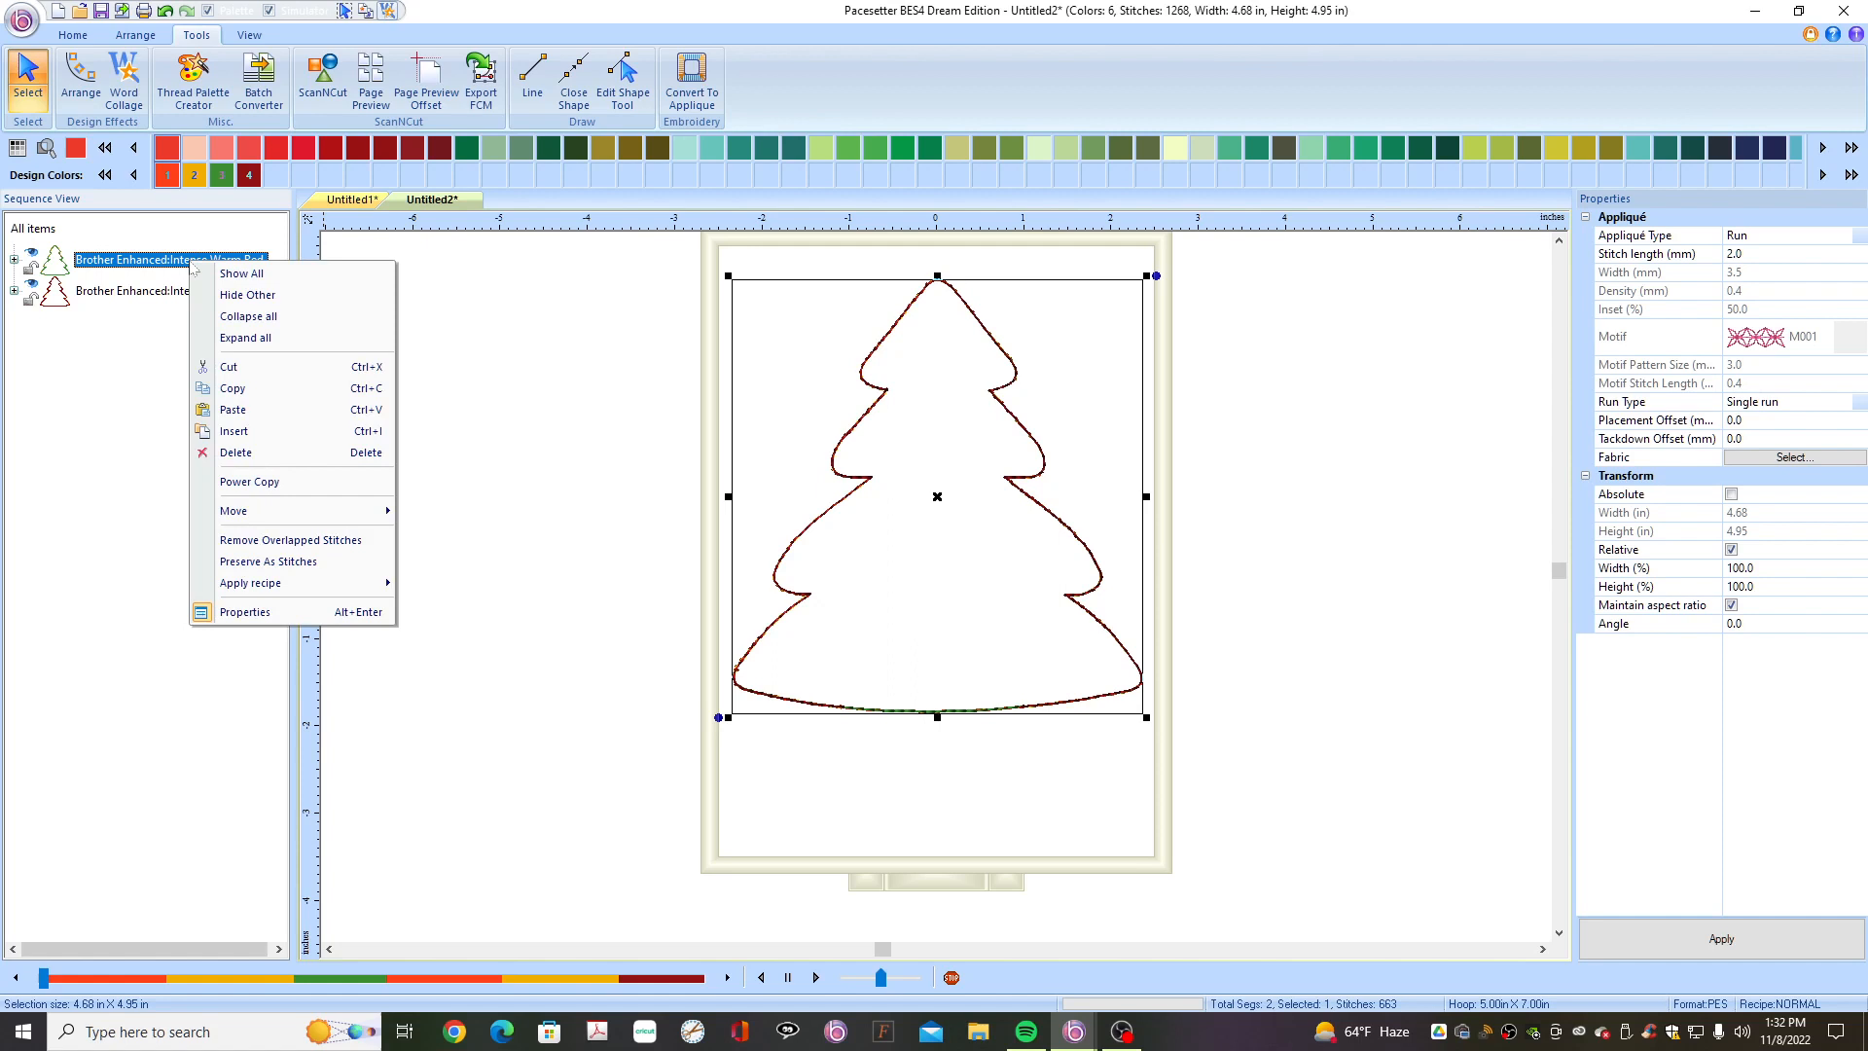
left_click(280, 562)
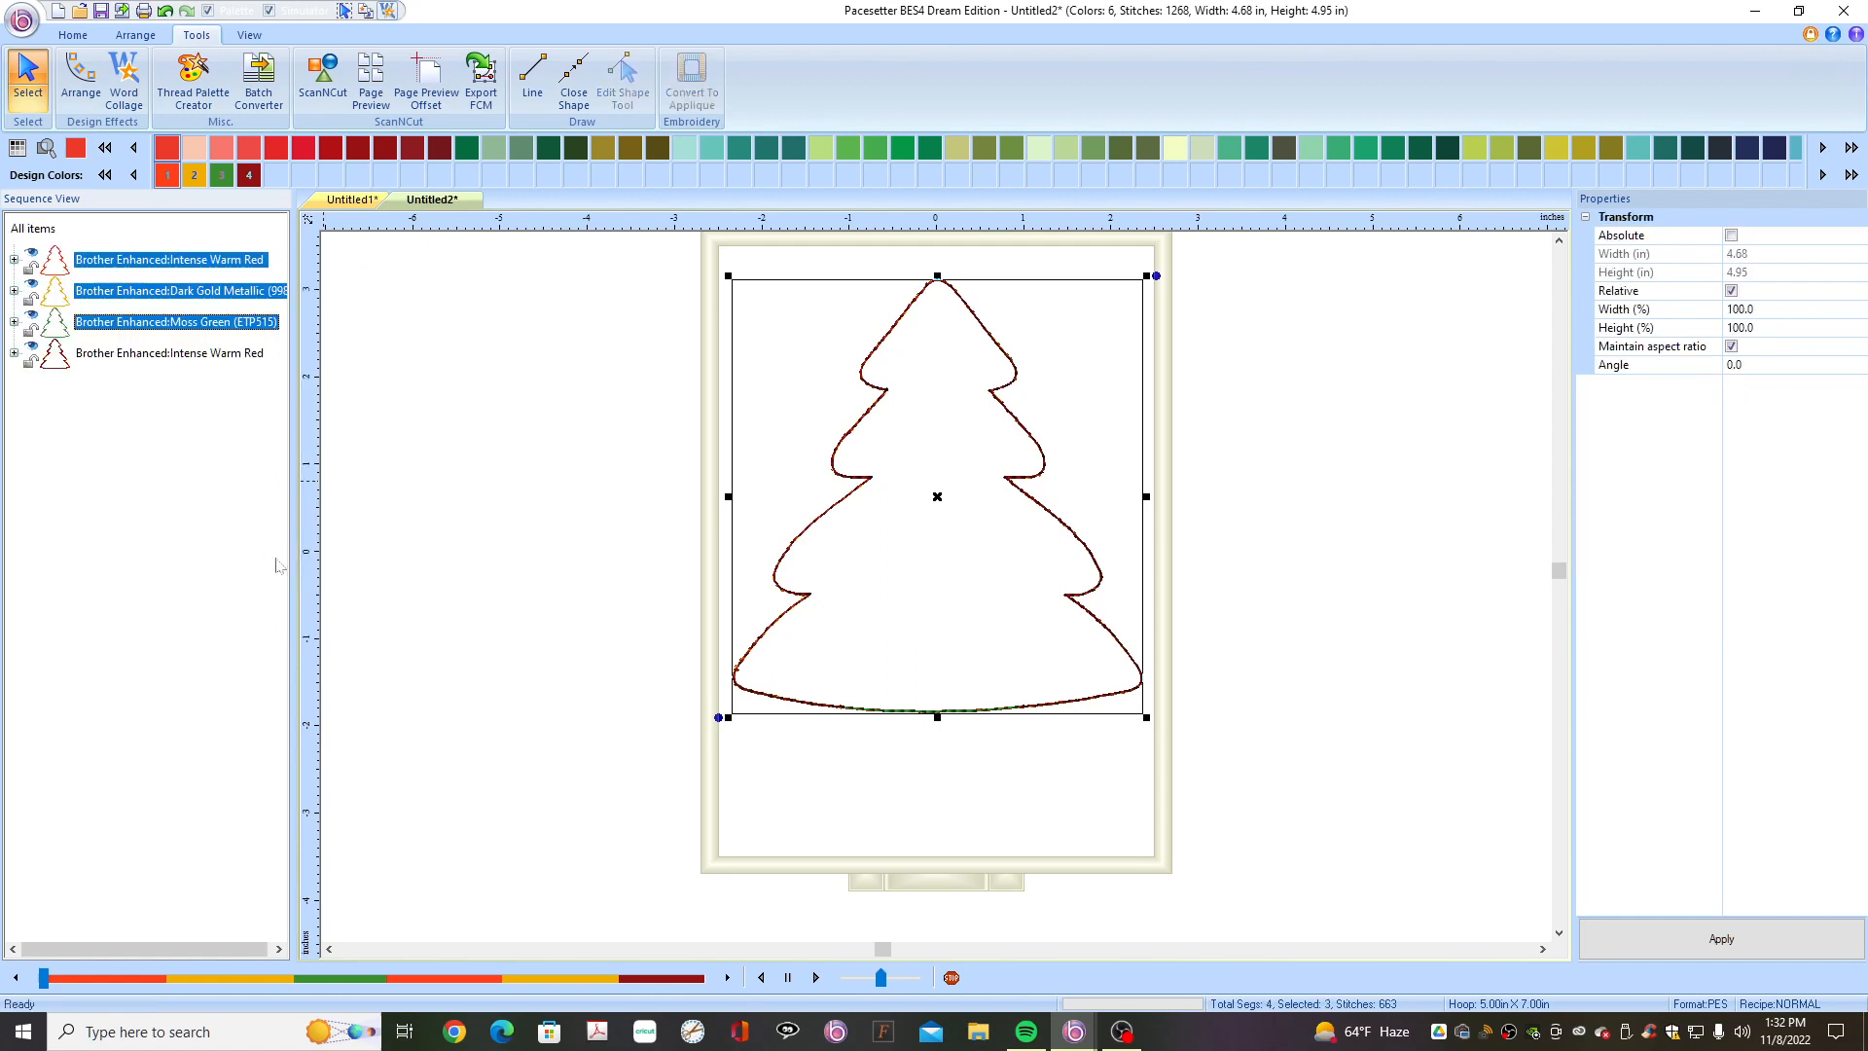
left_click(183, 262)
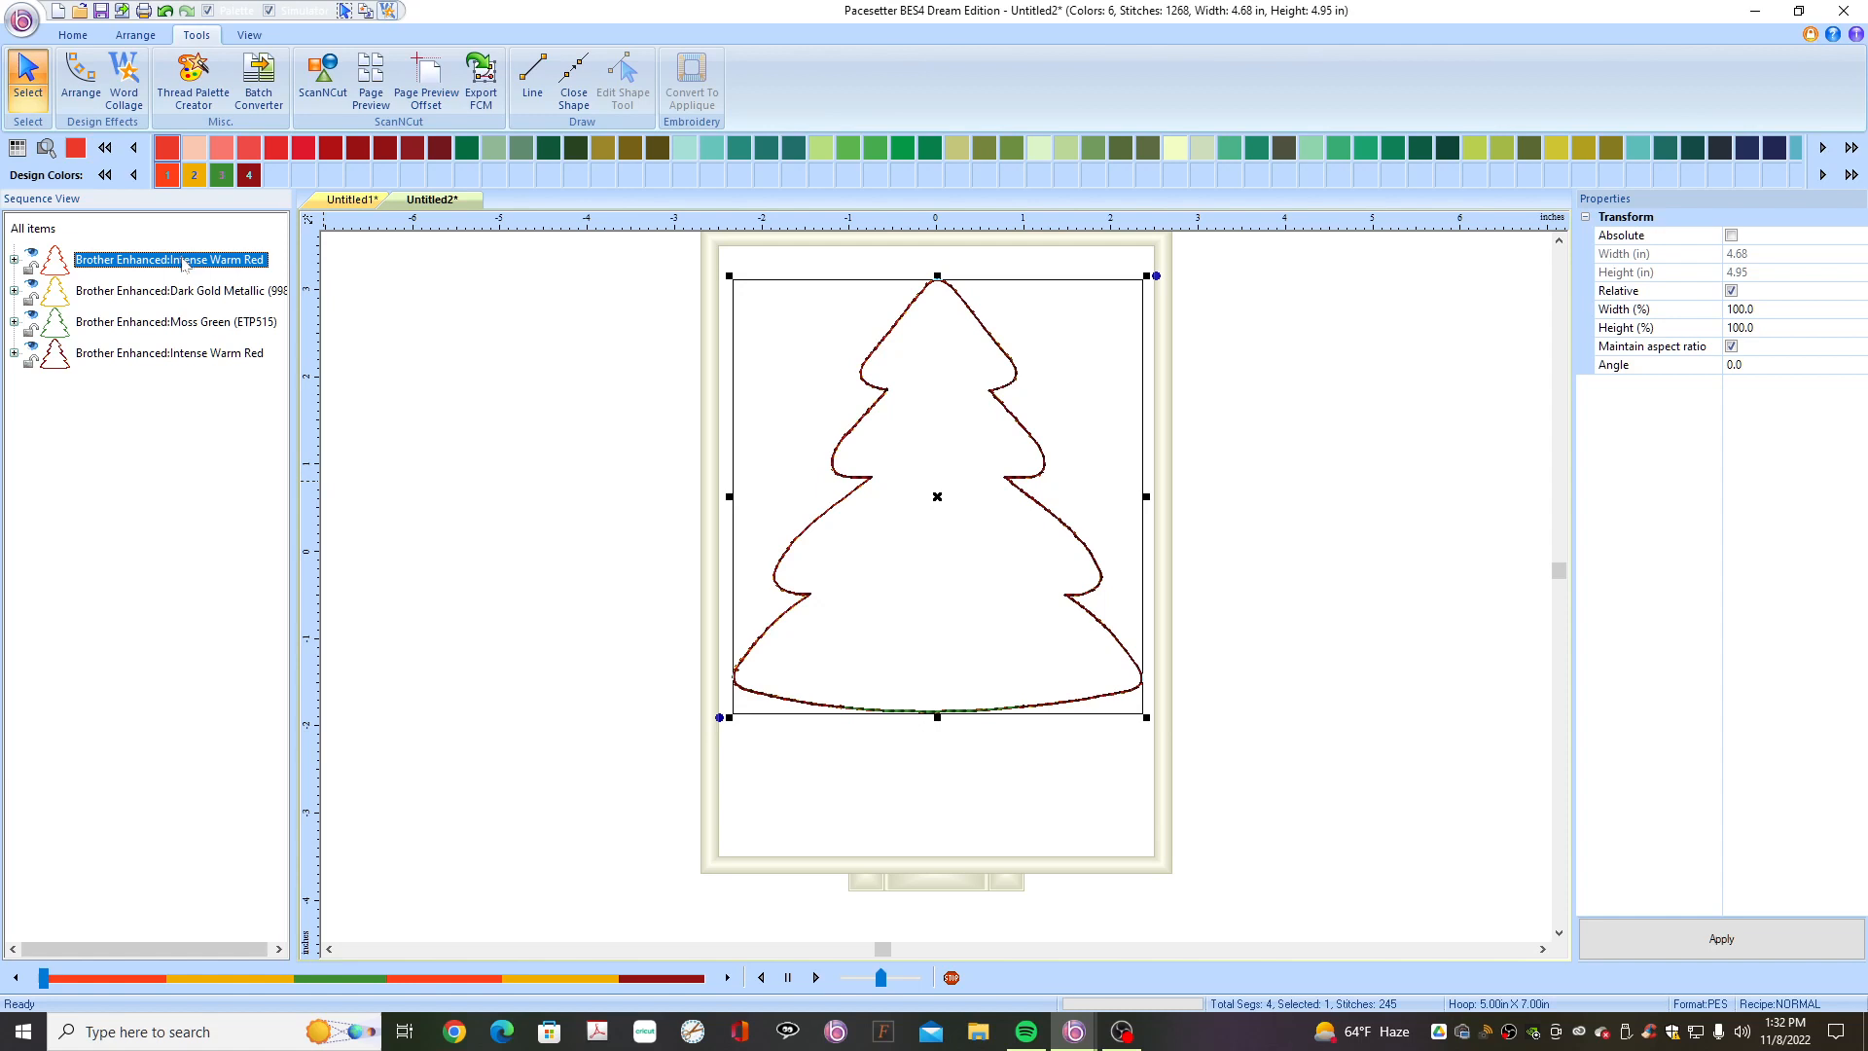
key("Delete")
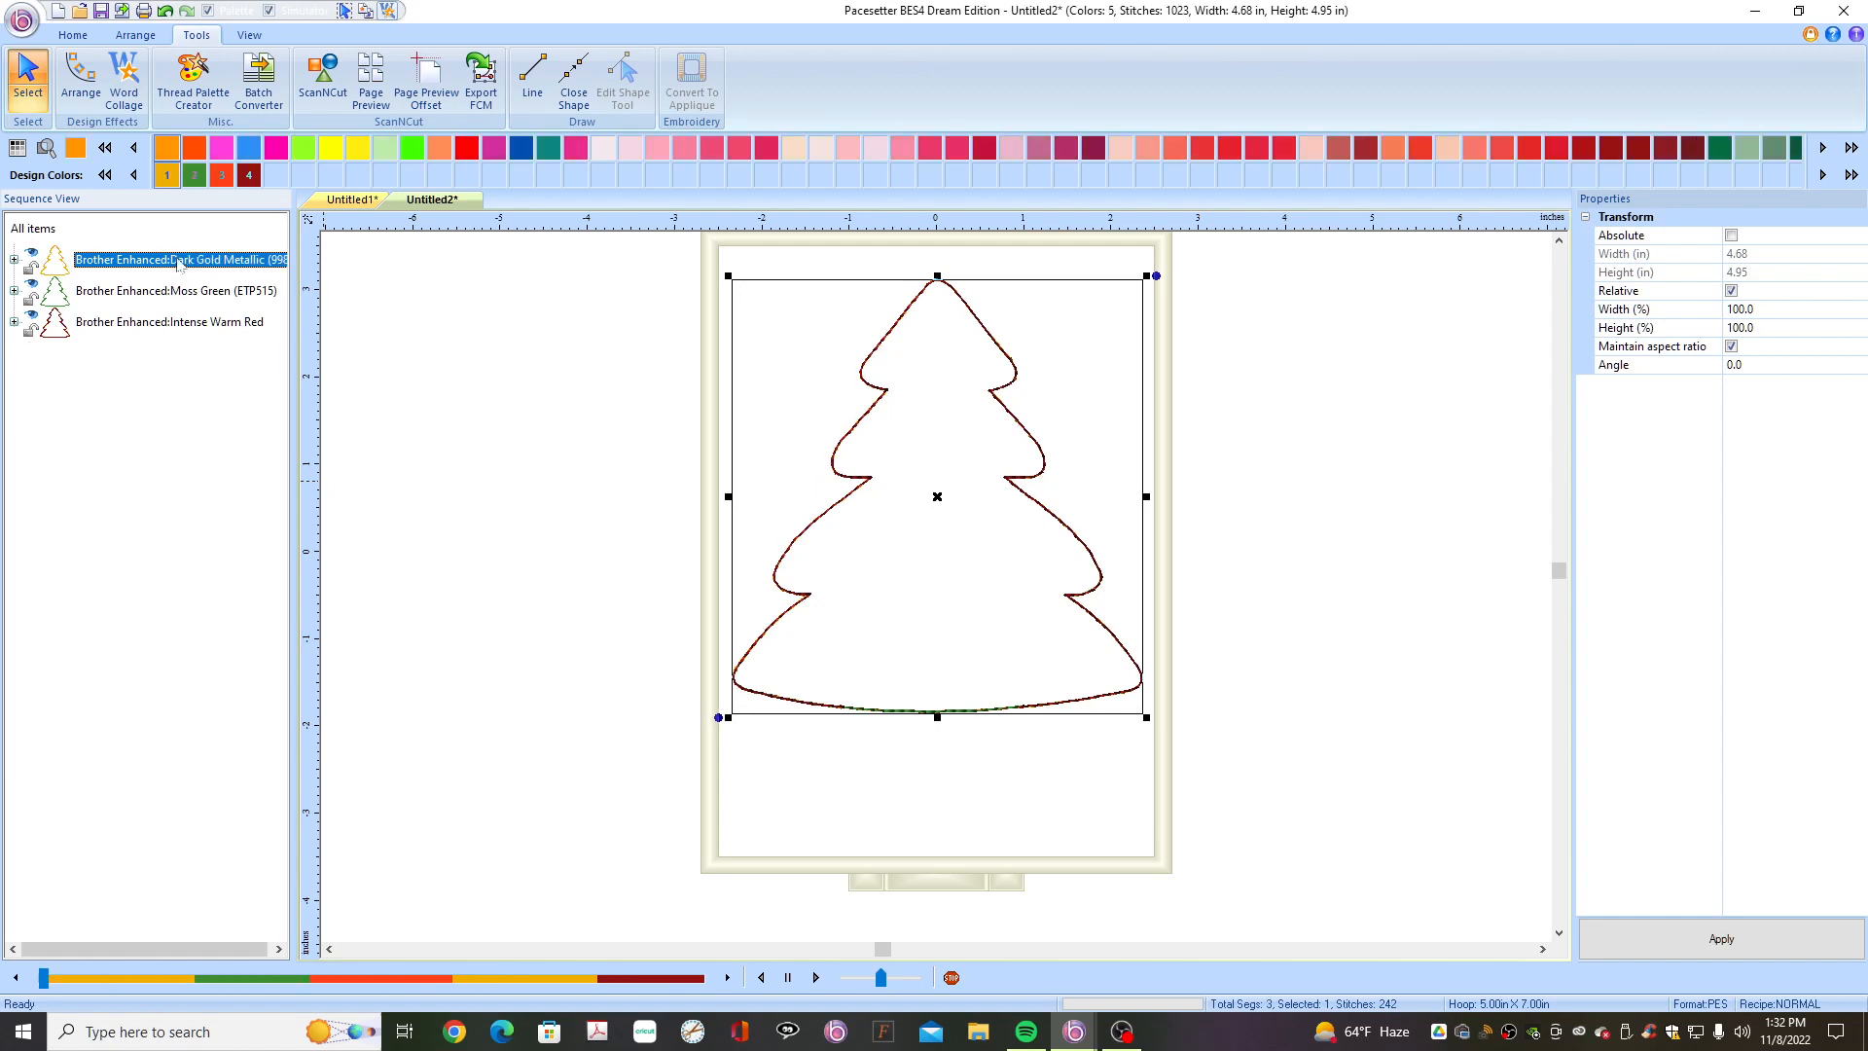
- Delete the preserved green tree's Dark Gold Metallic stitch block
key("Delete")
- Preserve the red open-bottom tree copy as stitches and delete its Intense Warm Red stitch block
left_click(175, 292)
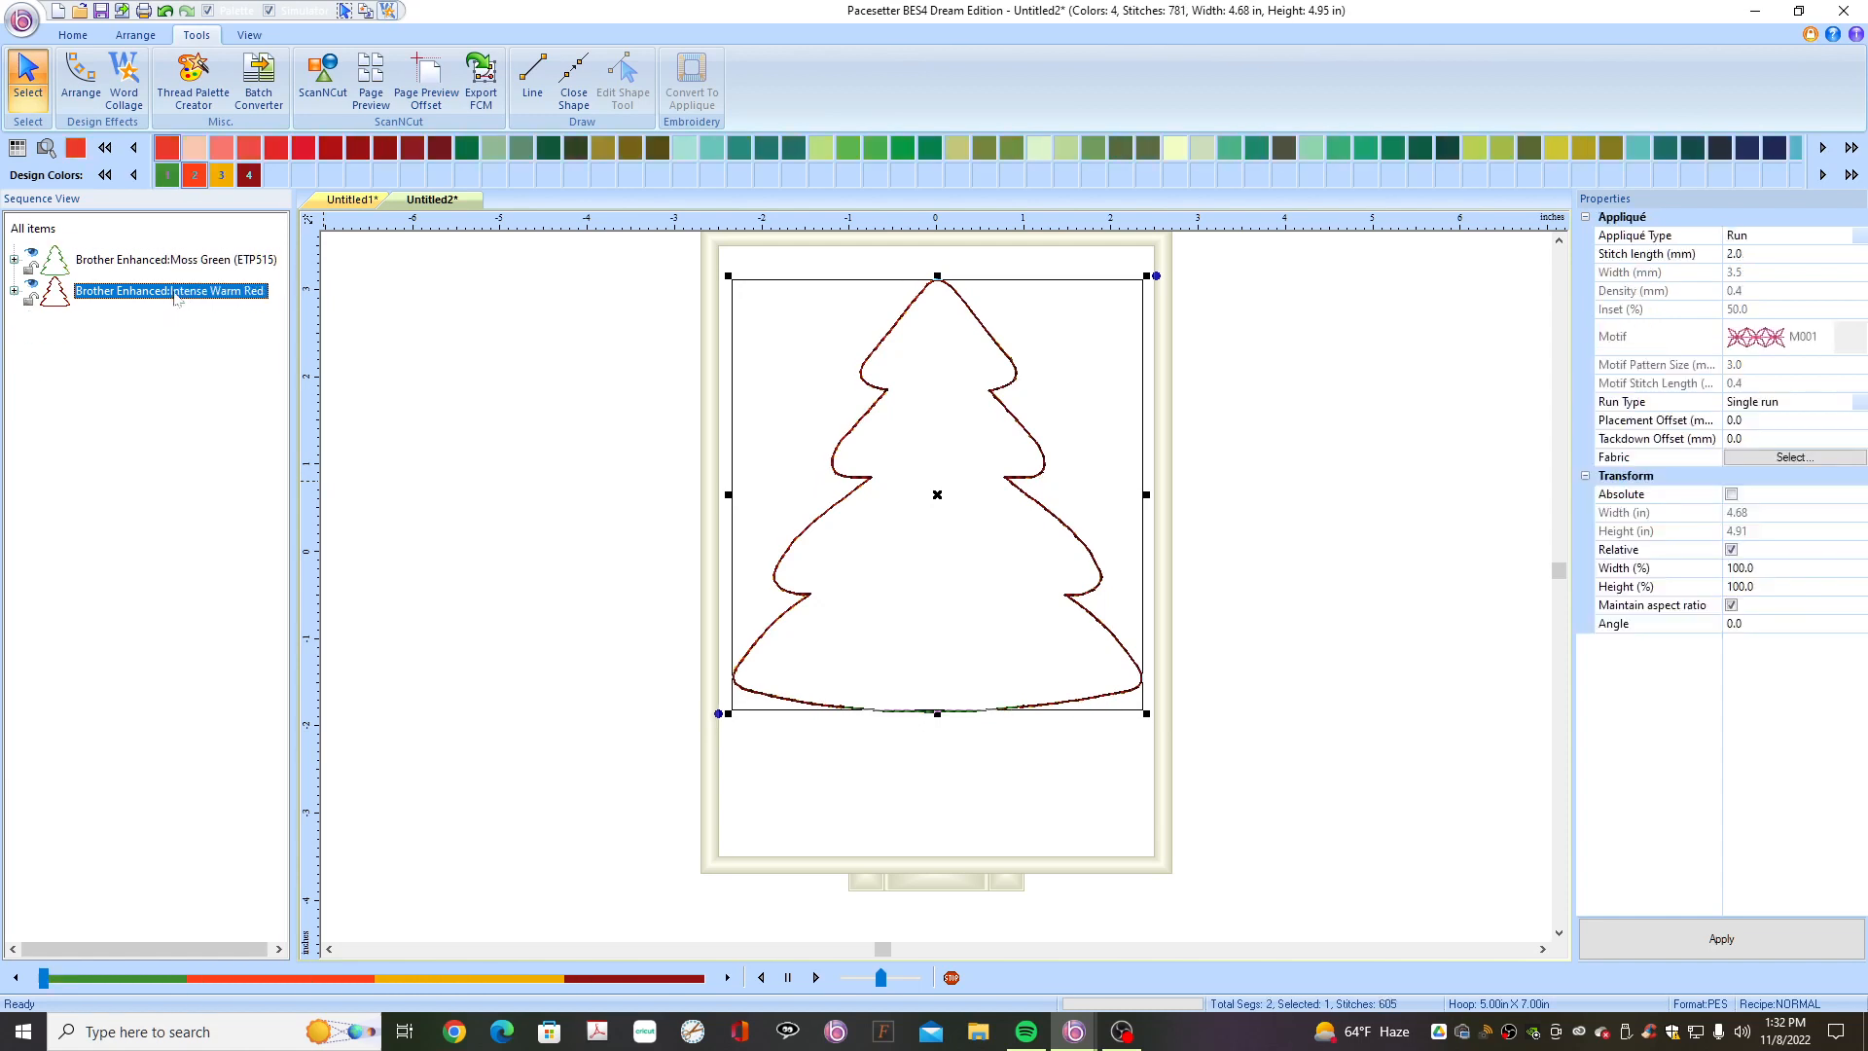
right_click(175, 294)
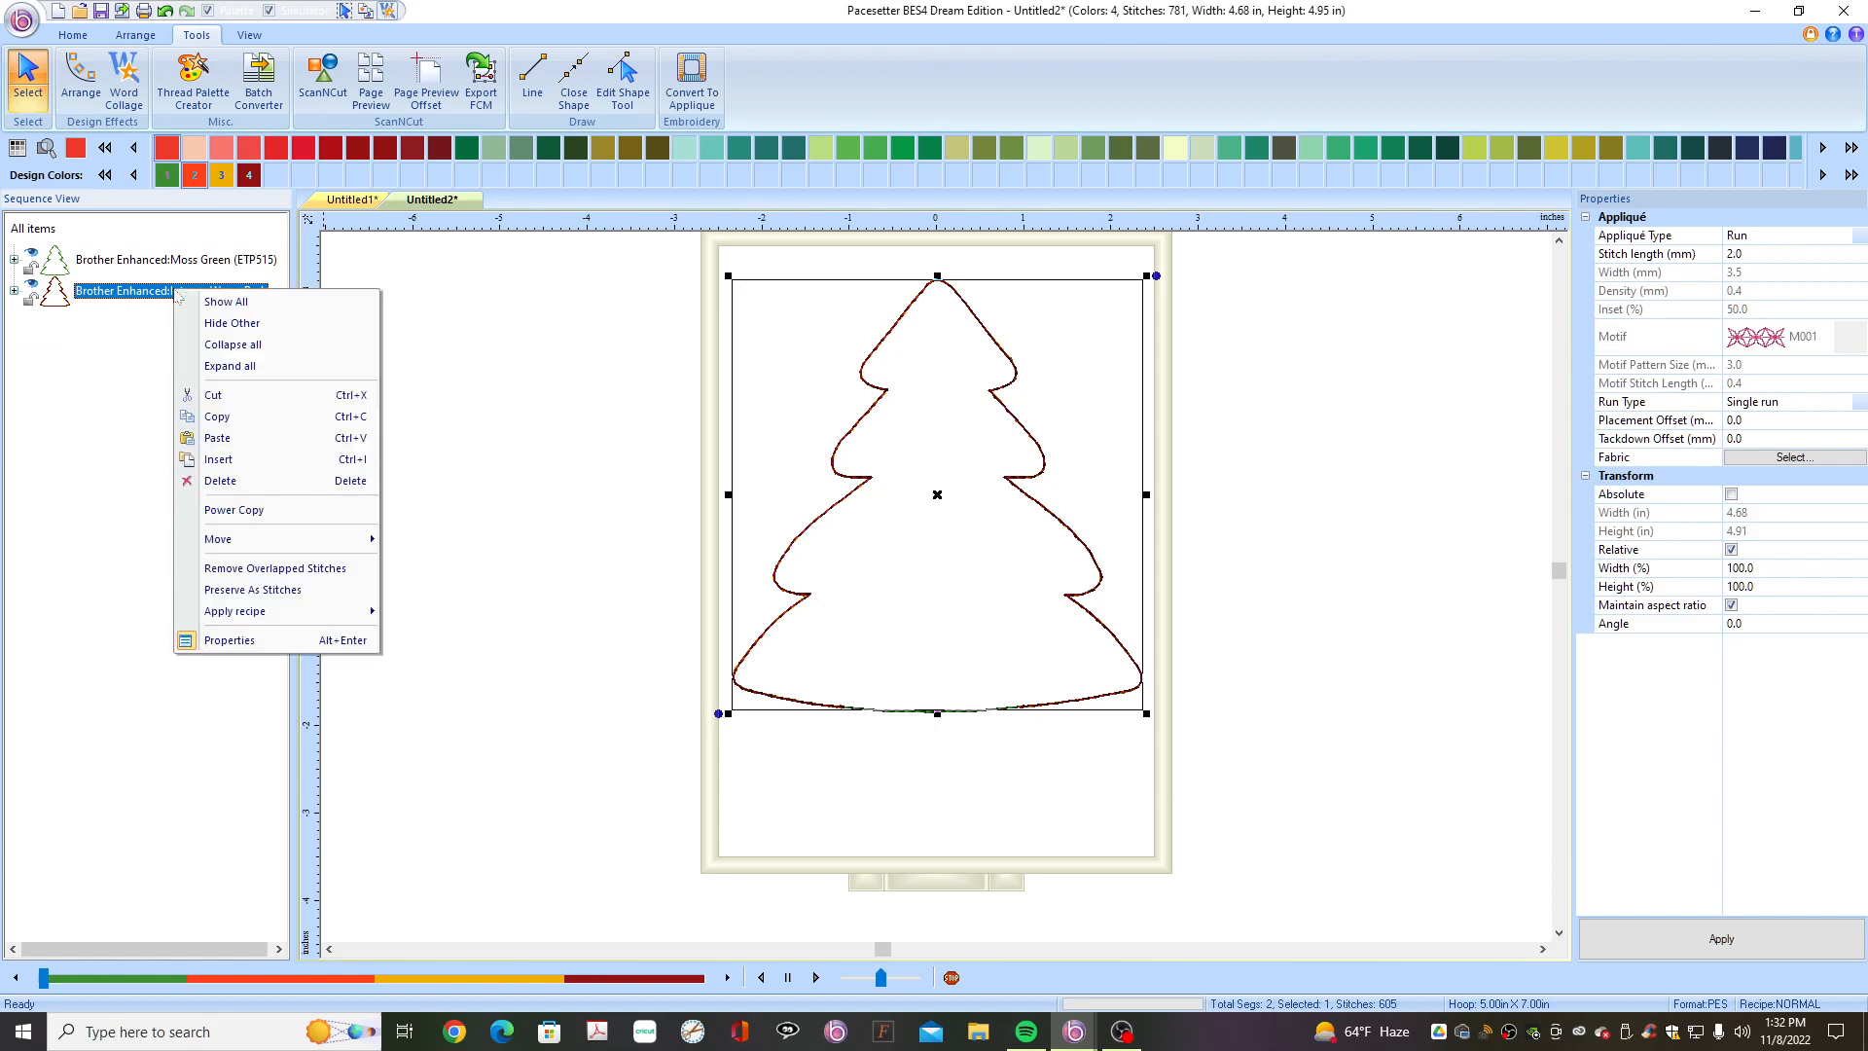
left_click(275, 594)
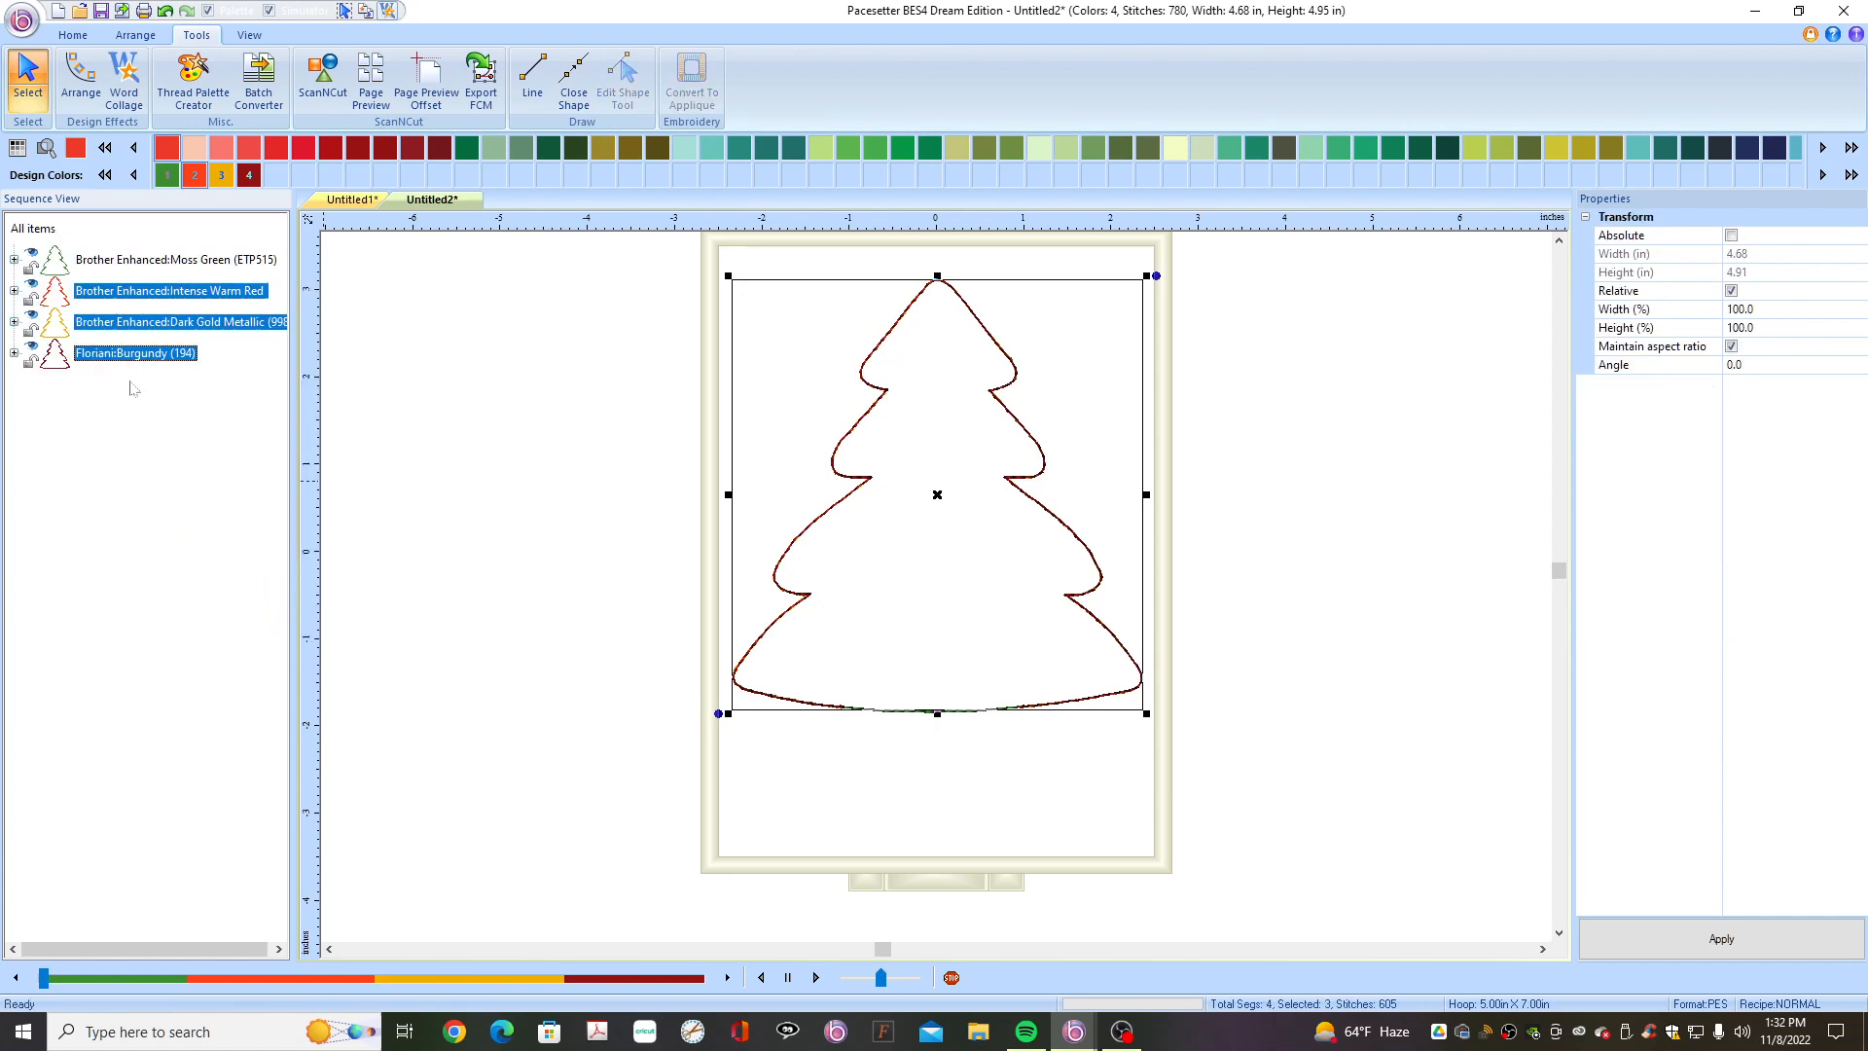
left_click(165, 296)
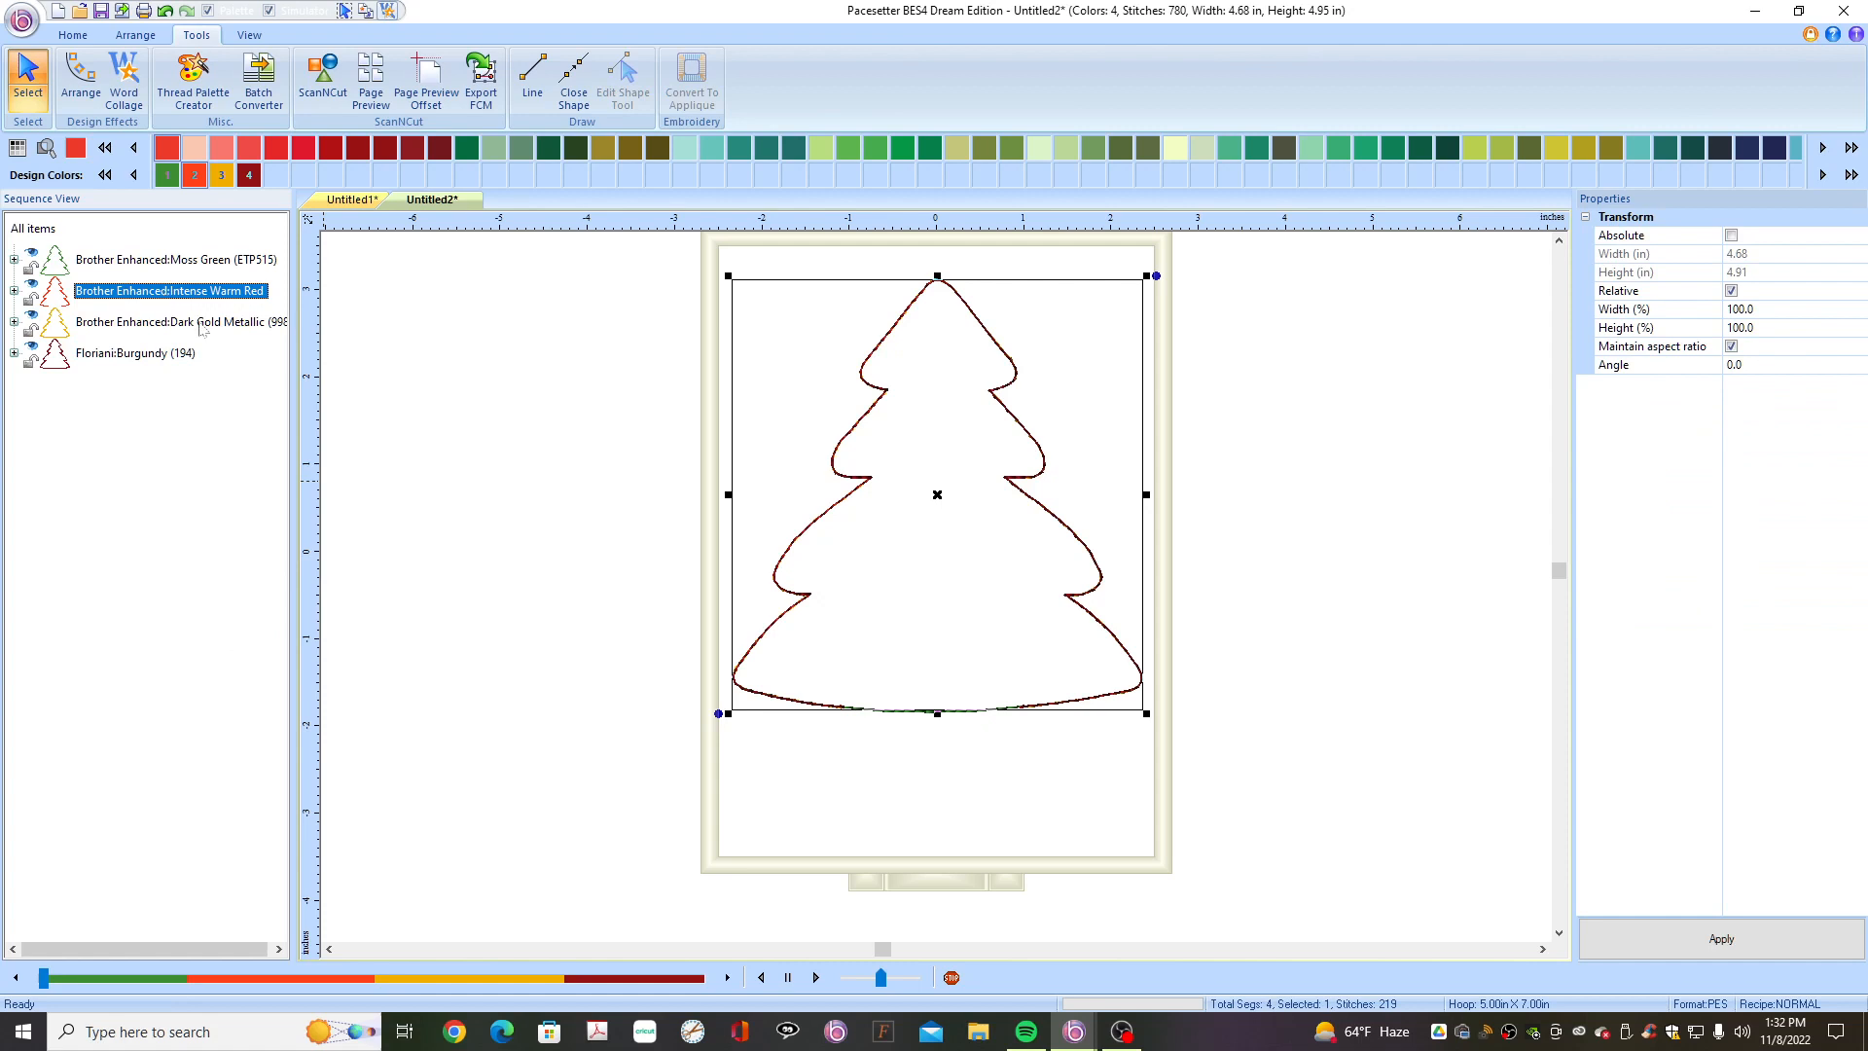
key("Delete")
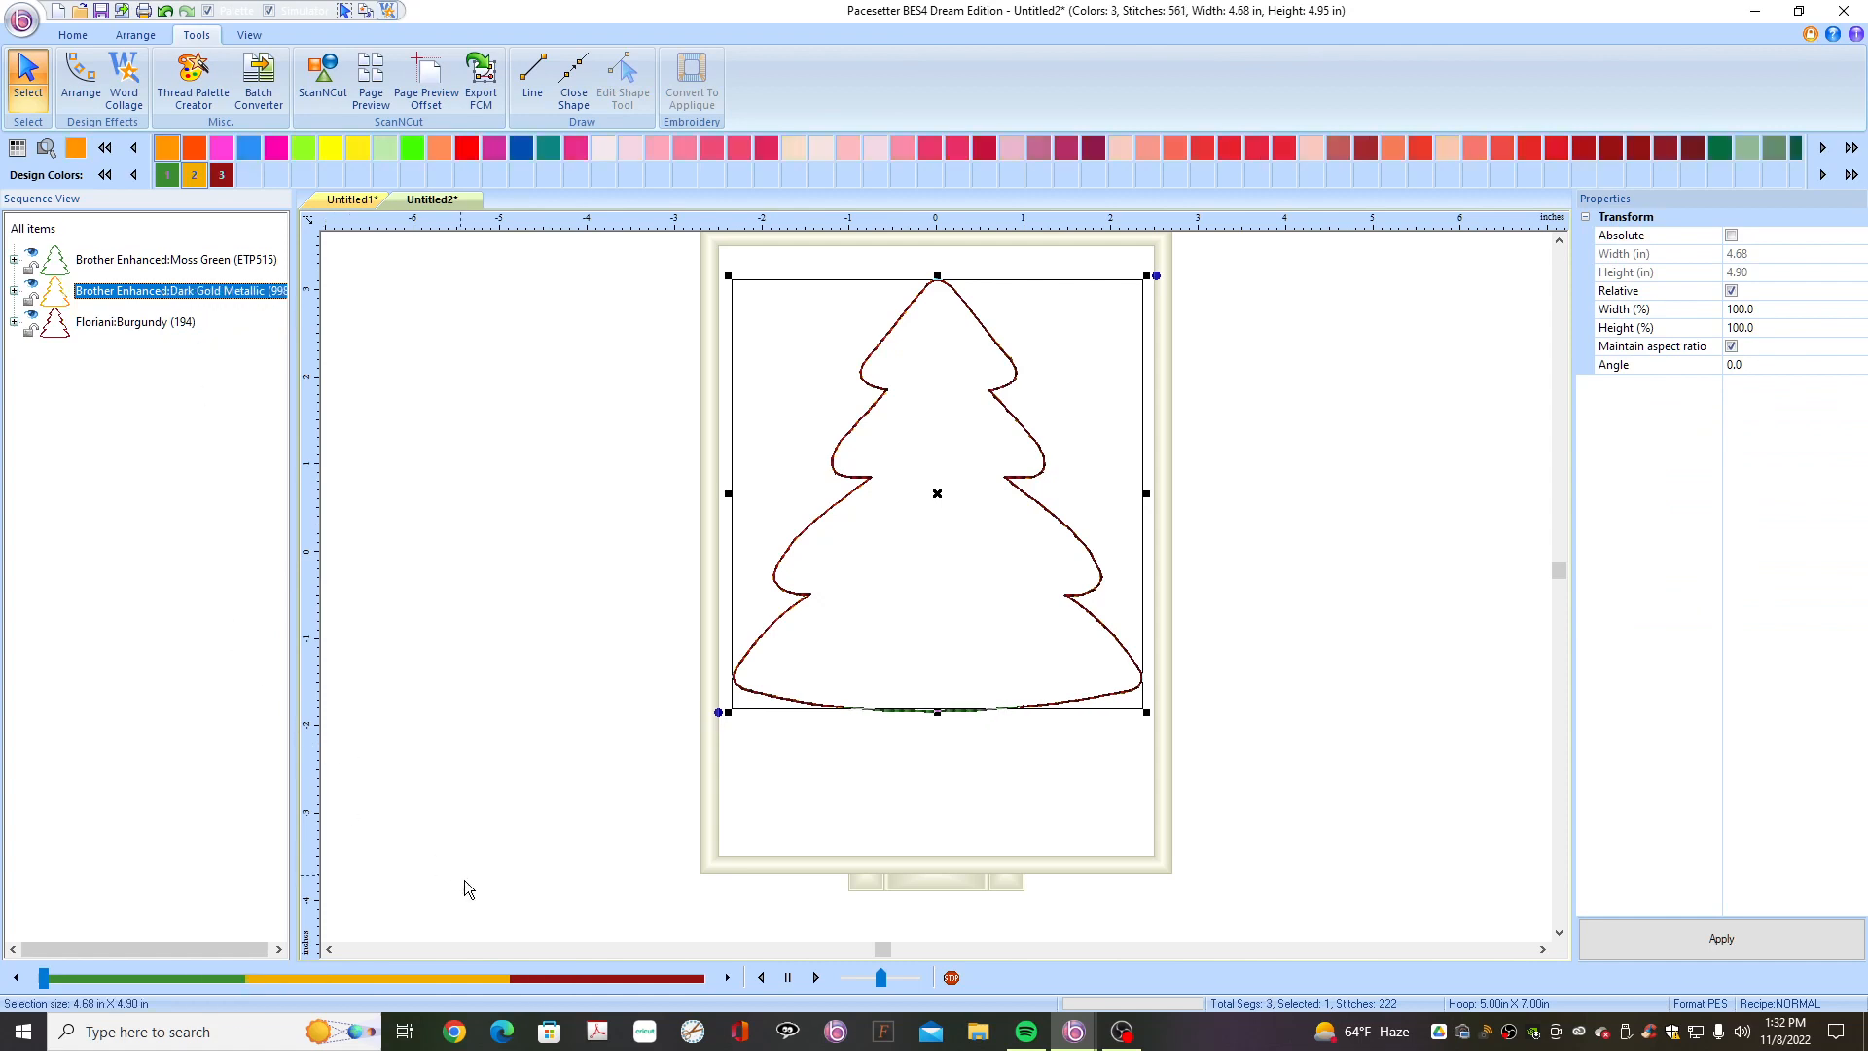
- Recolour the Floriani Burgundy outline block to the Moss Green palette colour
left_click(417, 897)
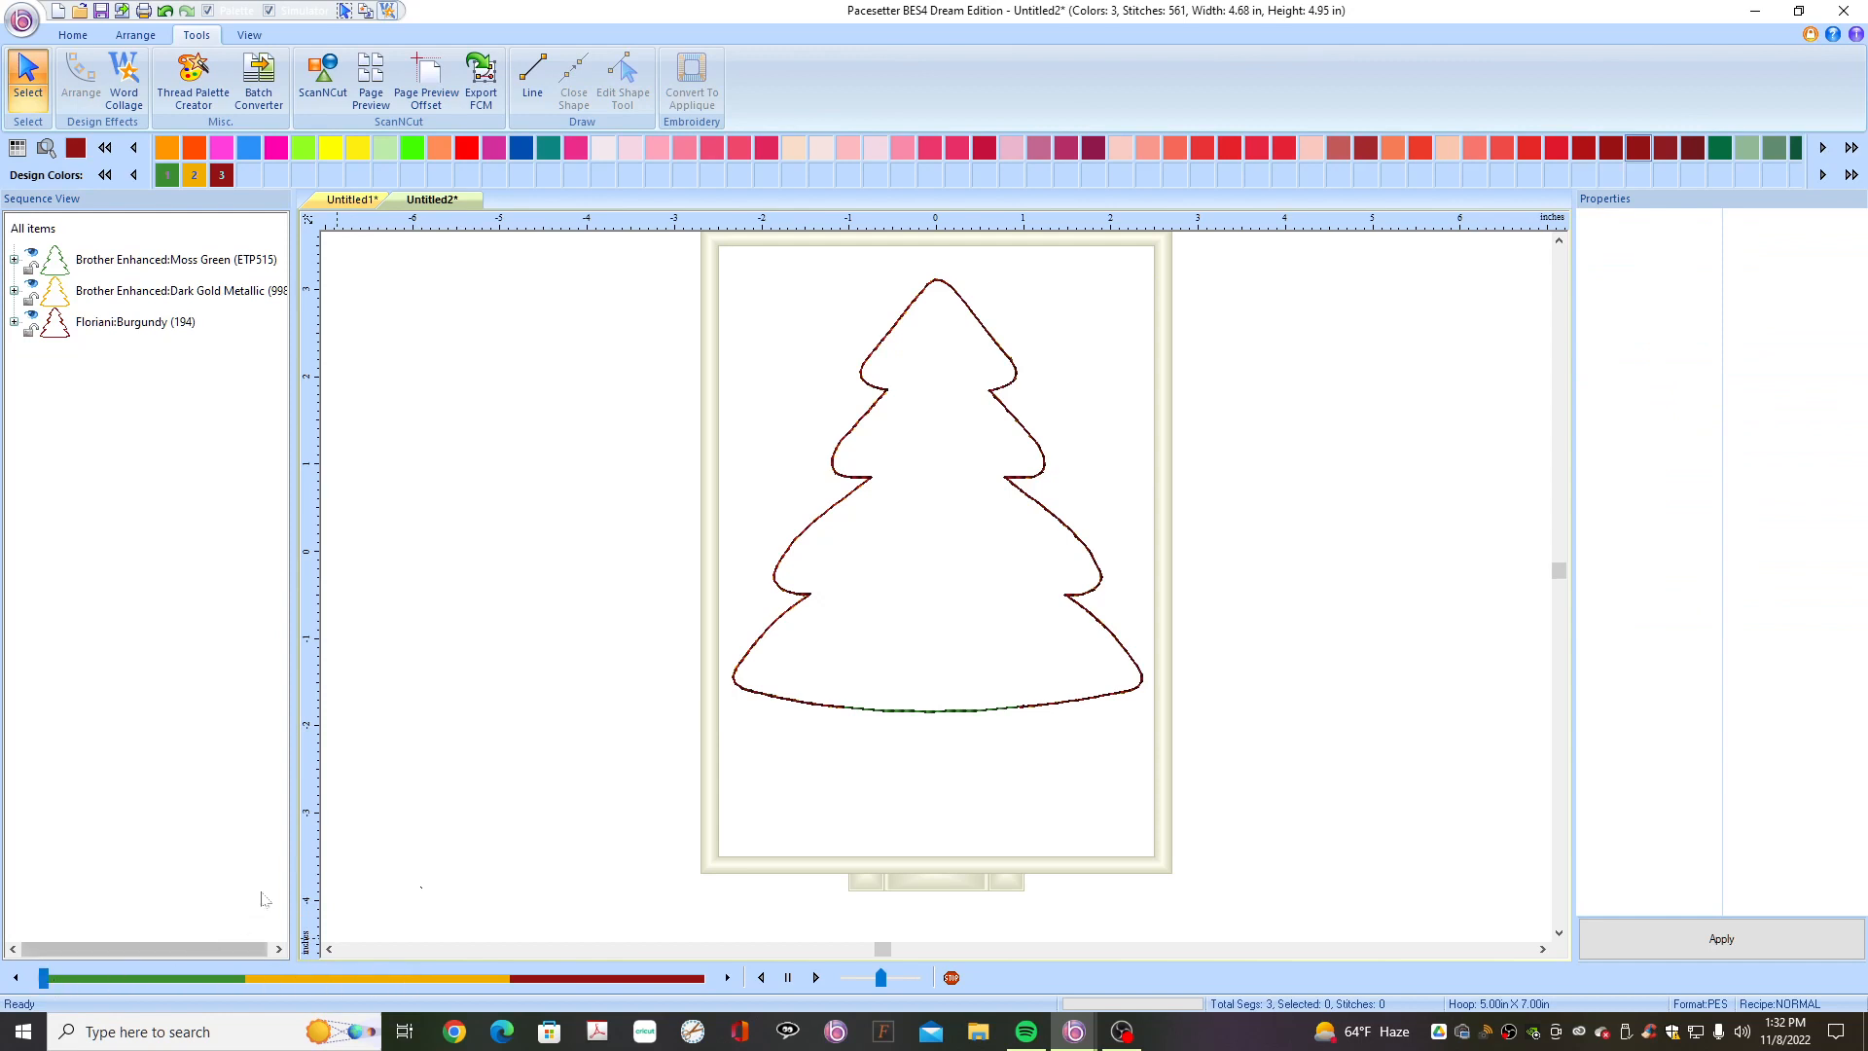
left_click(142, 326)
left_click(167, 176)
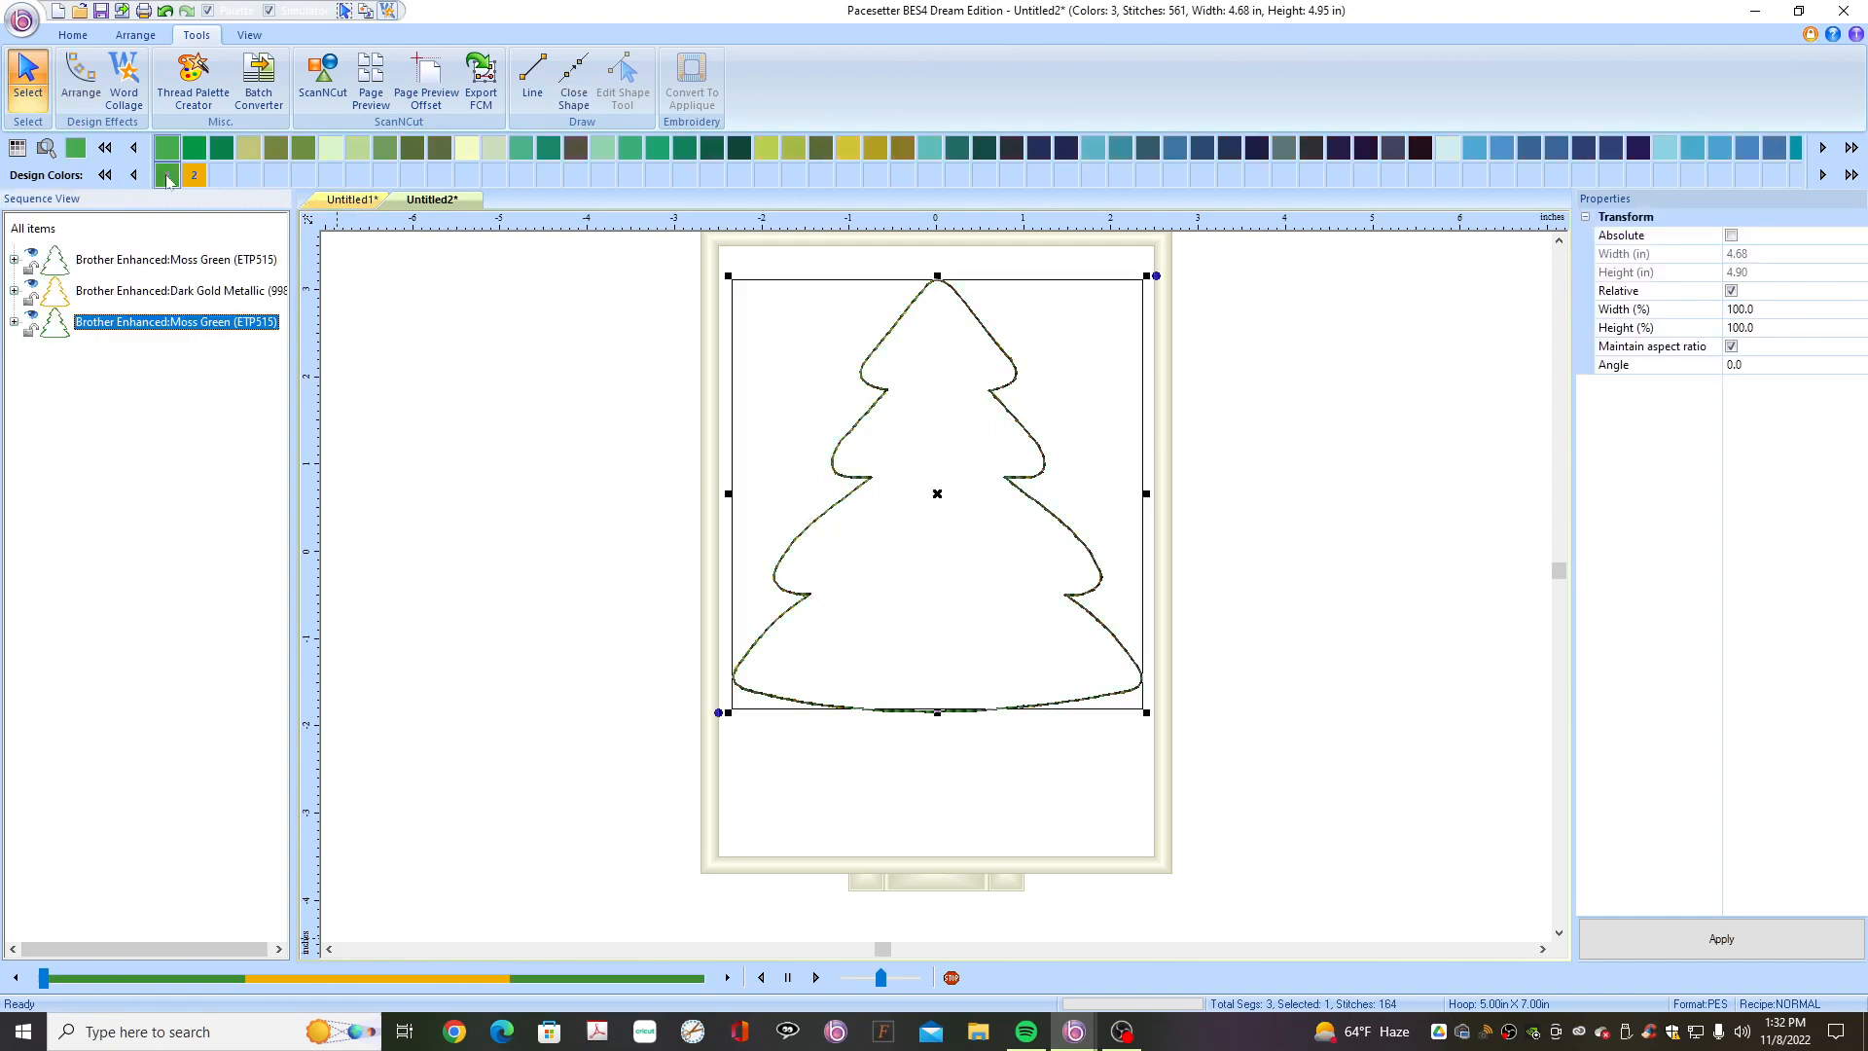
- Scrub through the design's stitch sequence with the stitch progress slider
left_click(44, 978)
left_click_drag(44, 984, 243, 1042)
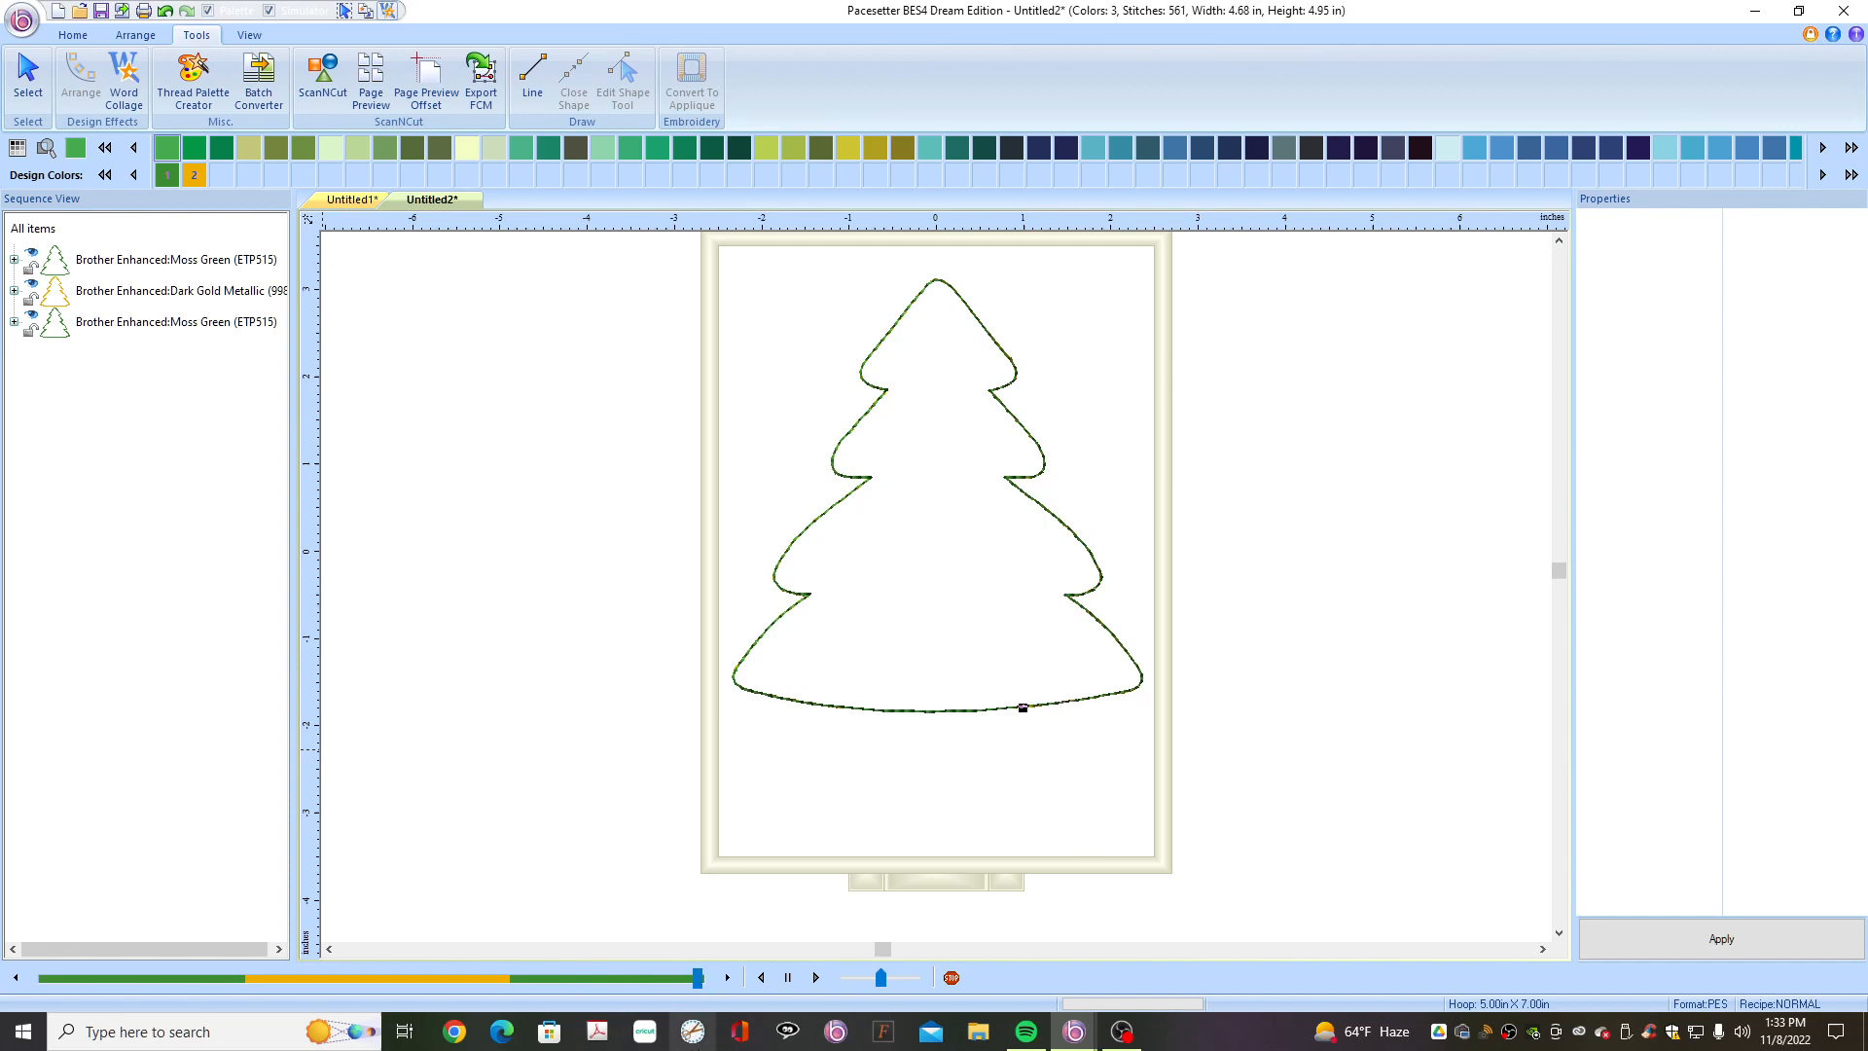
- Hide the first Moss Green tree block so only the open-bottom outline shows
right_click(693, 1031)
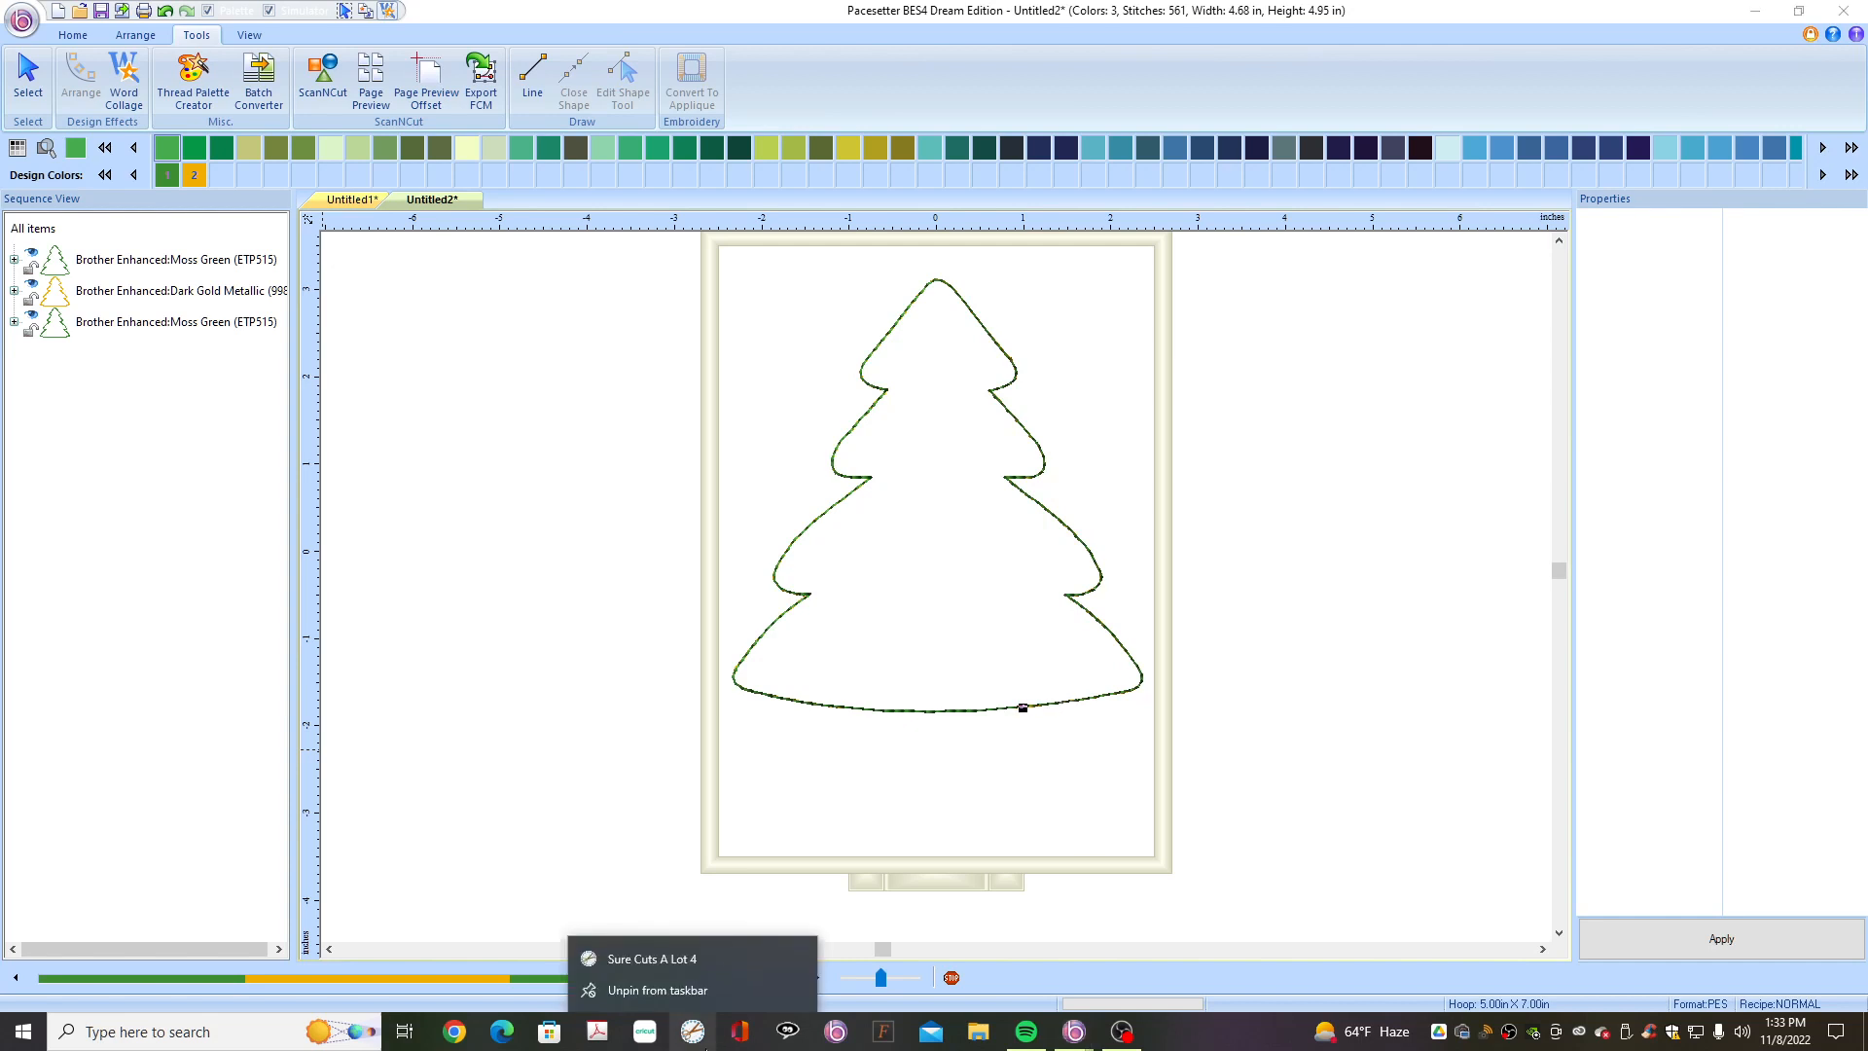
left_click(547, 856)
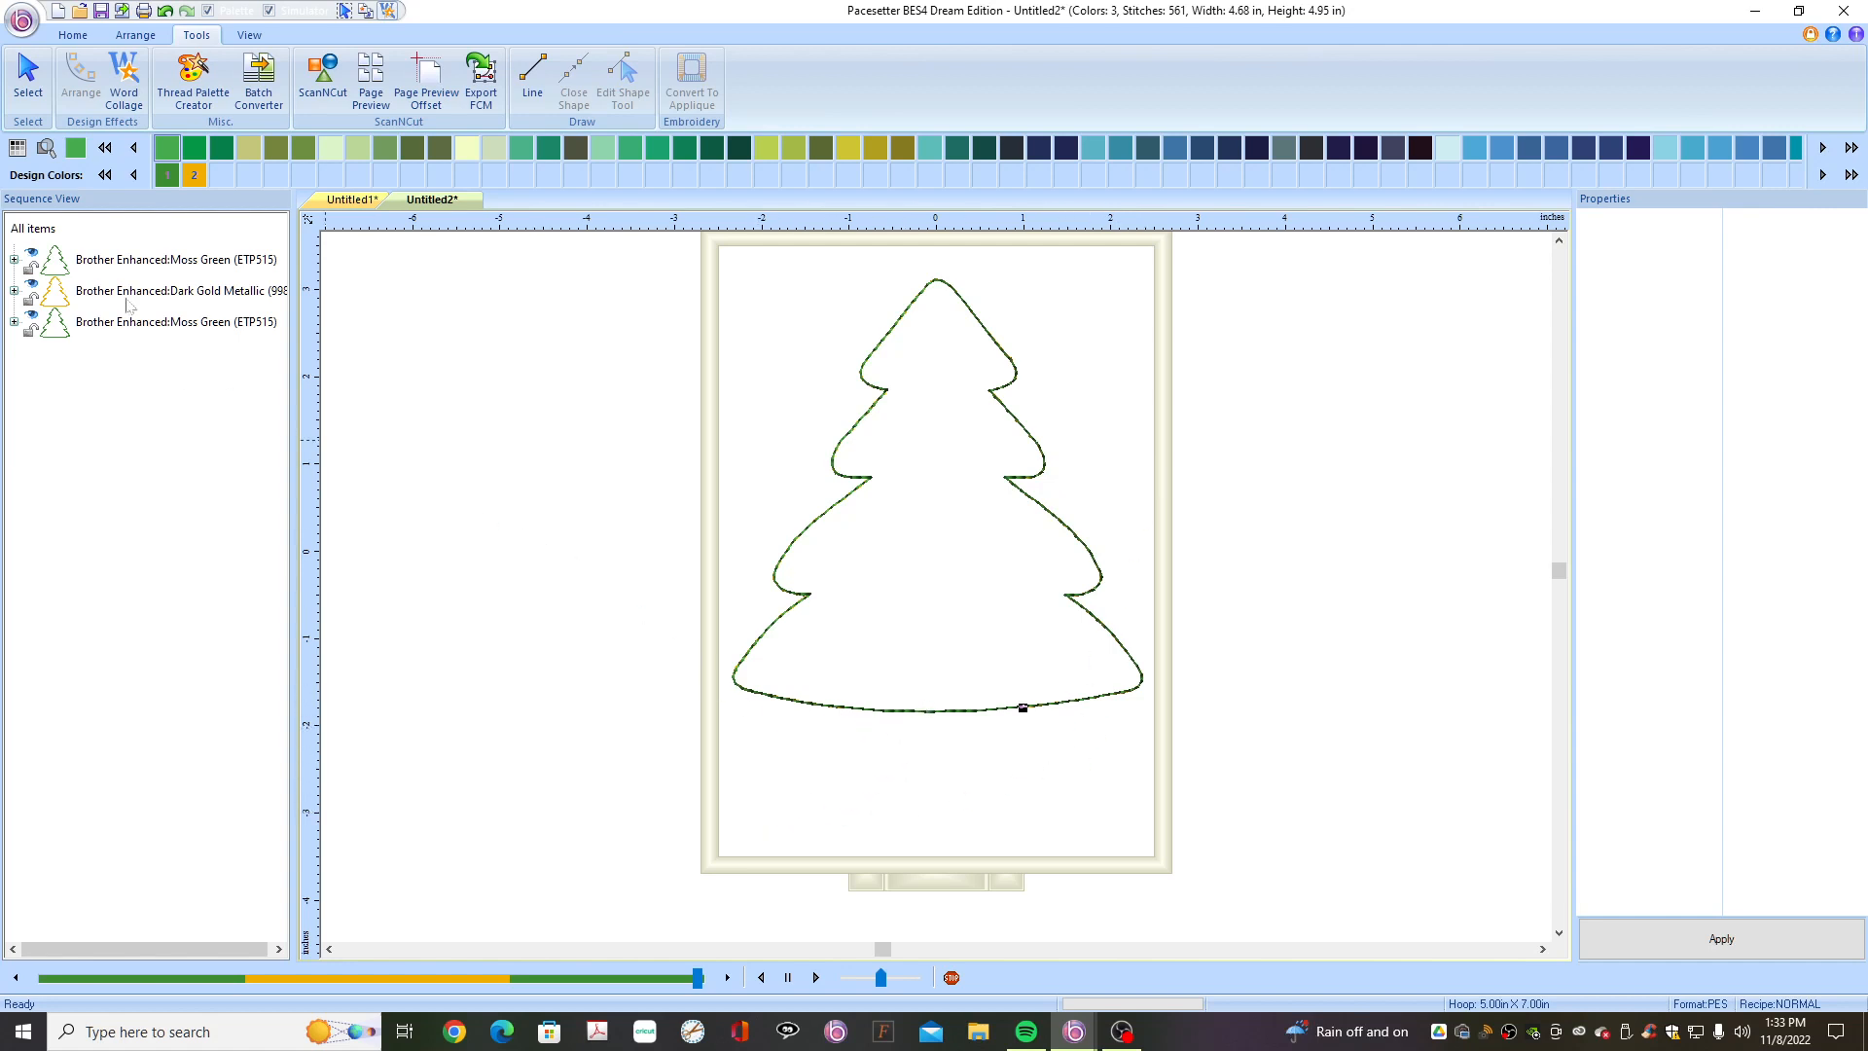
left_click(33, 259)
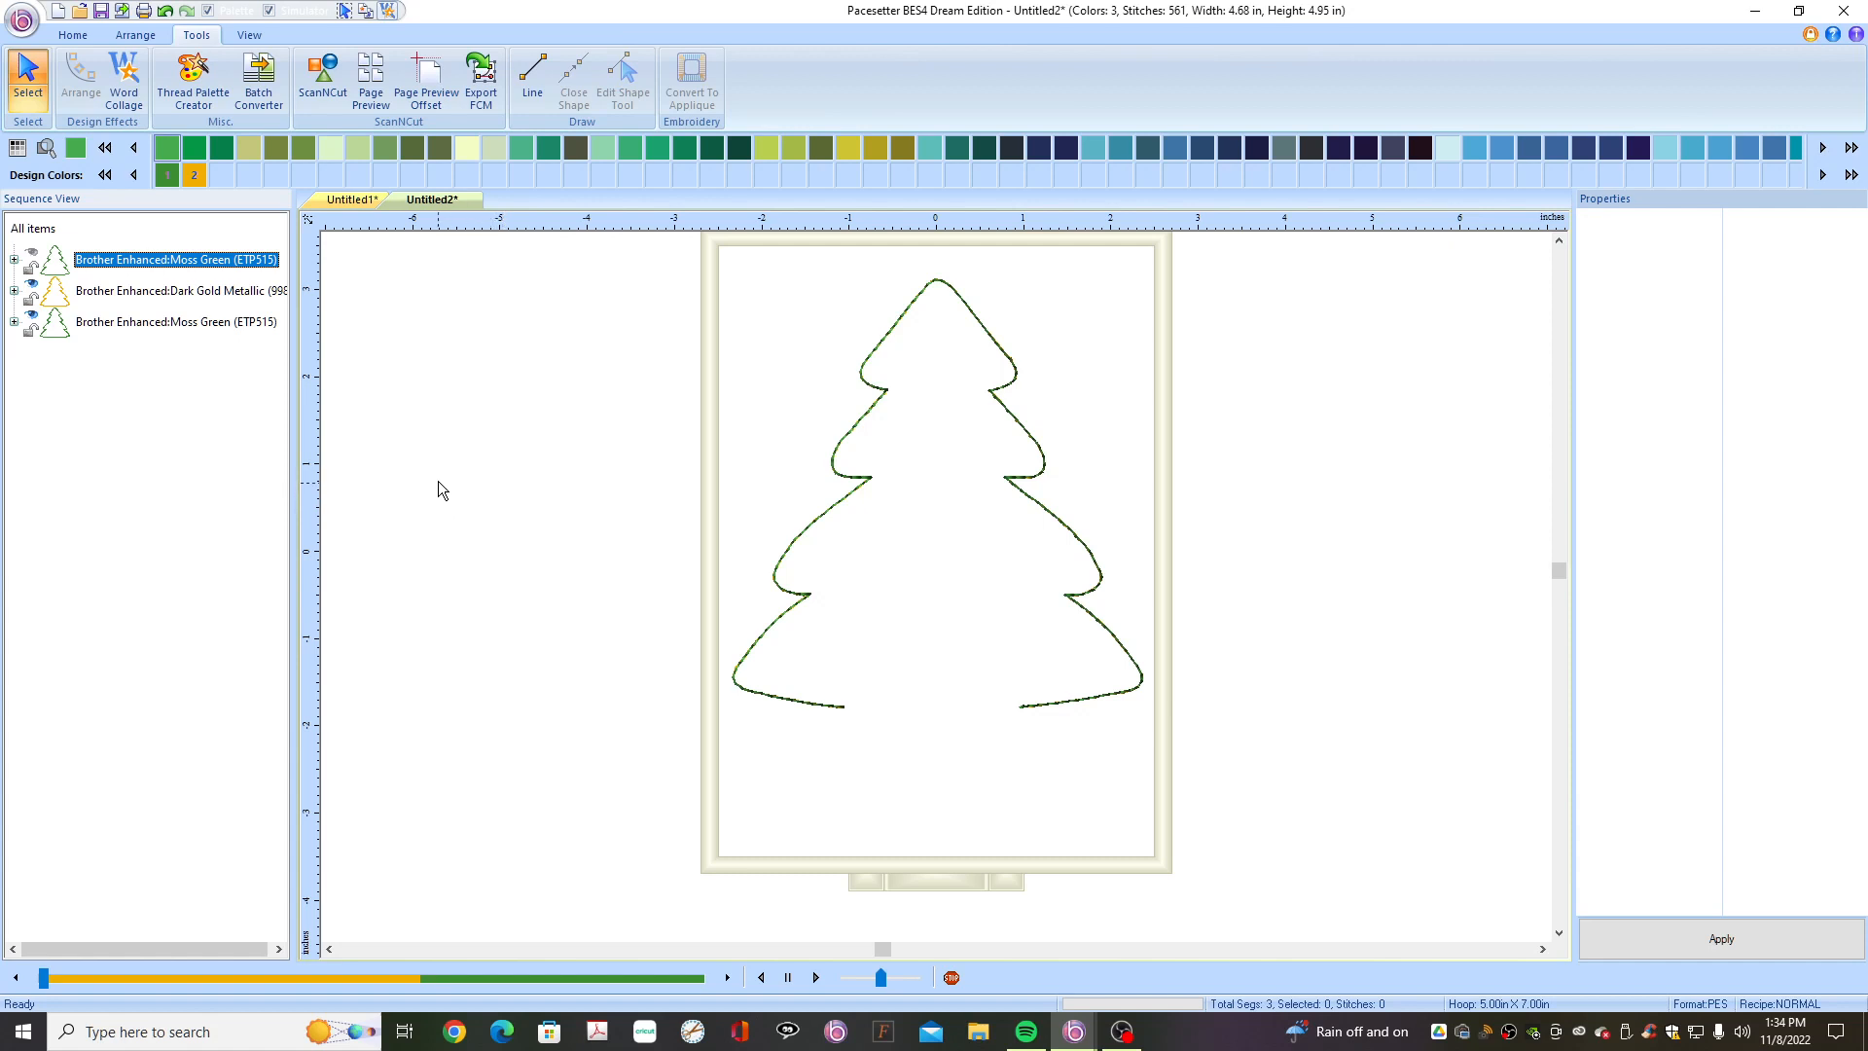
- Add the Applique 019 scalloped shape from the Applique Shapes folder, placing it beside the hoop
left_click(73, 35)
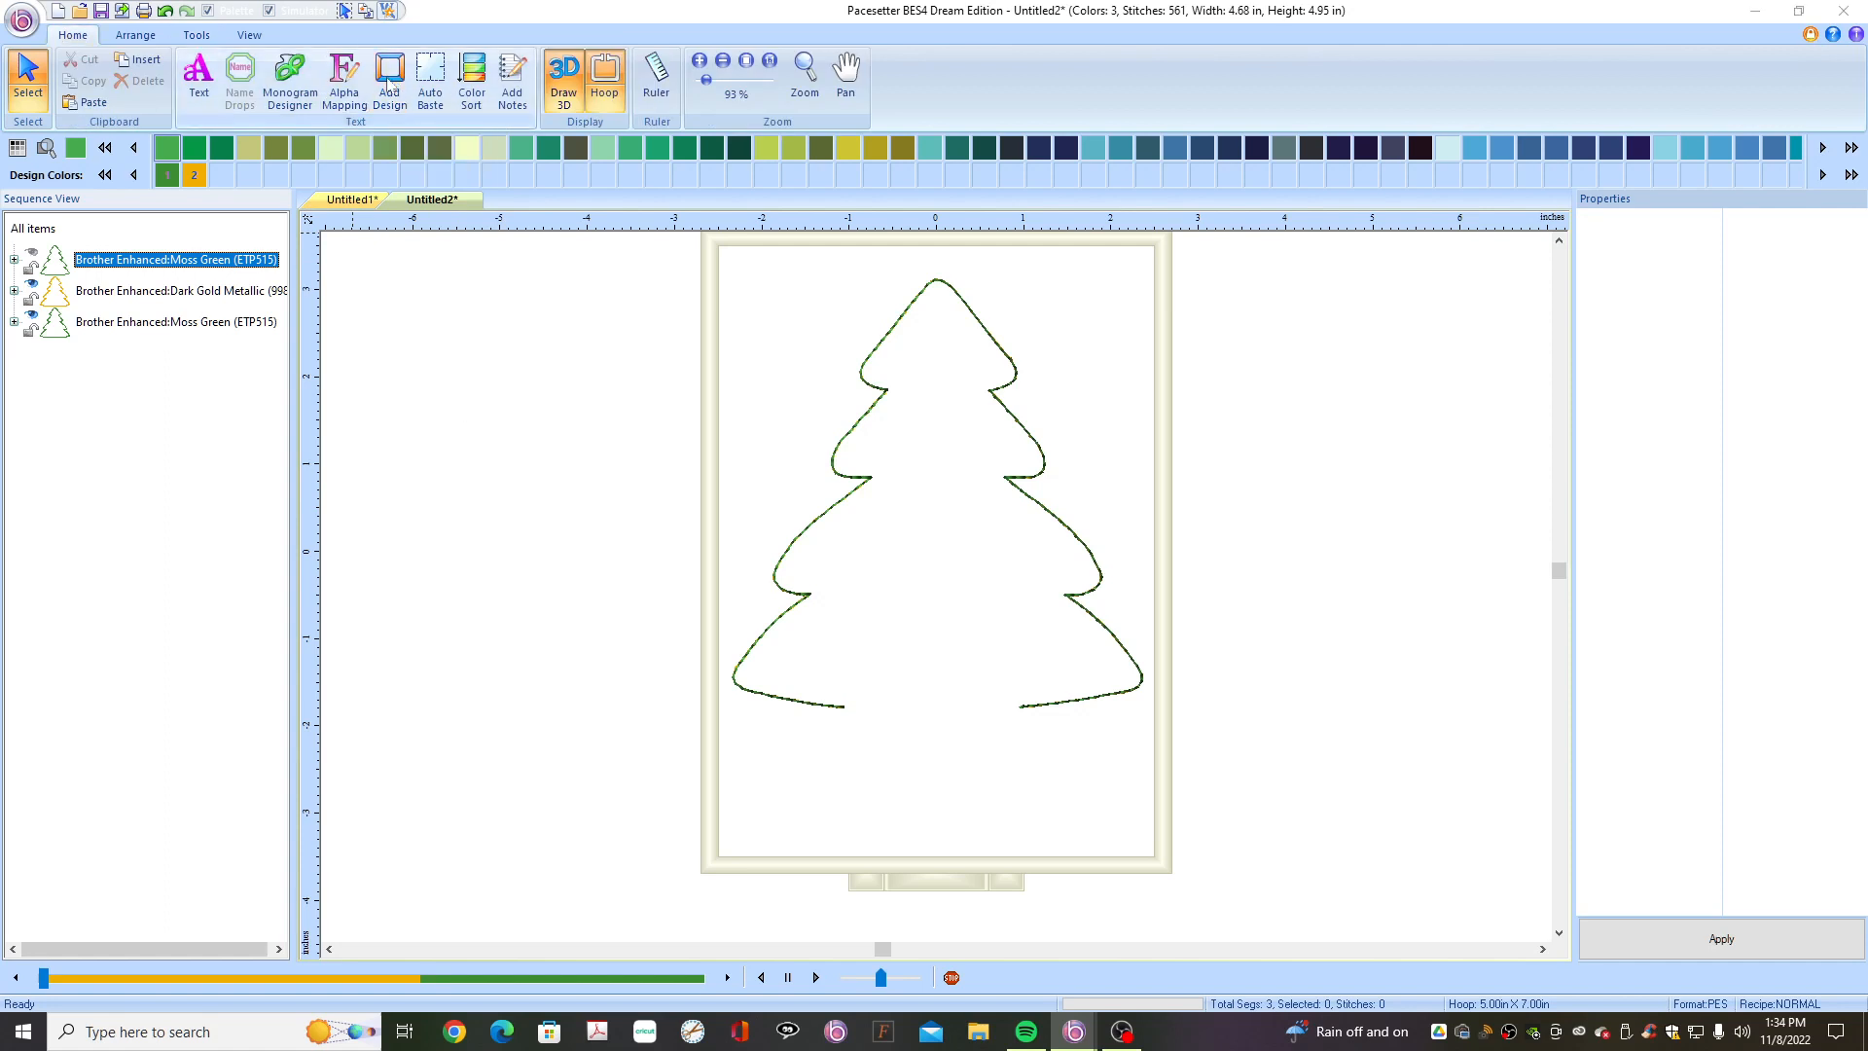
left_click(388, 86)
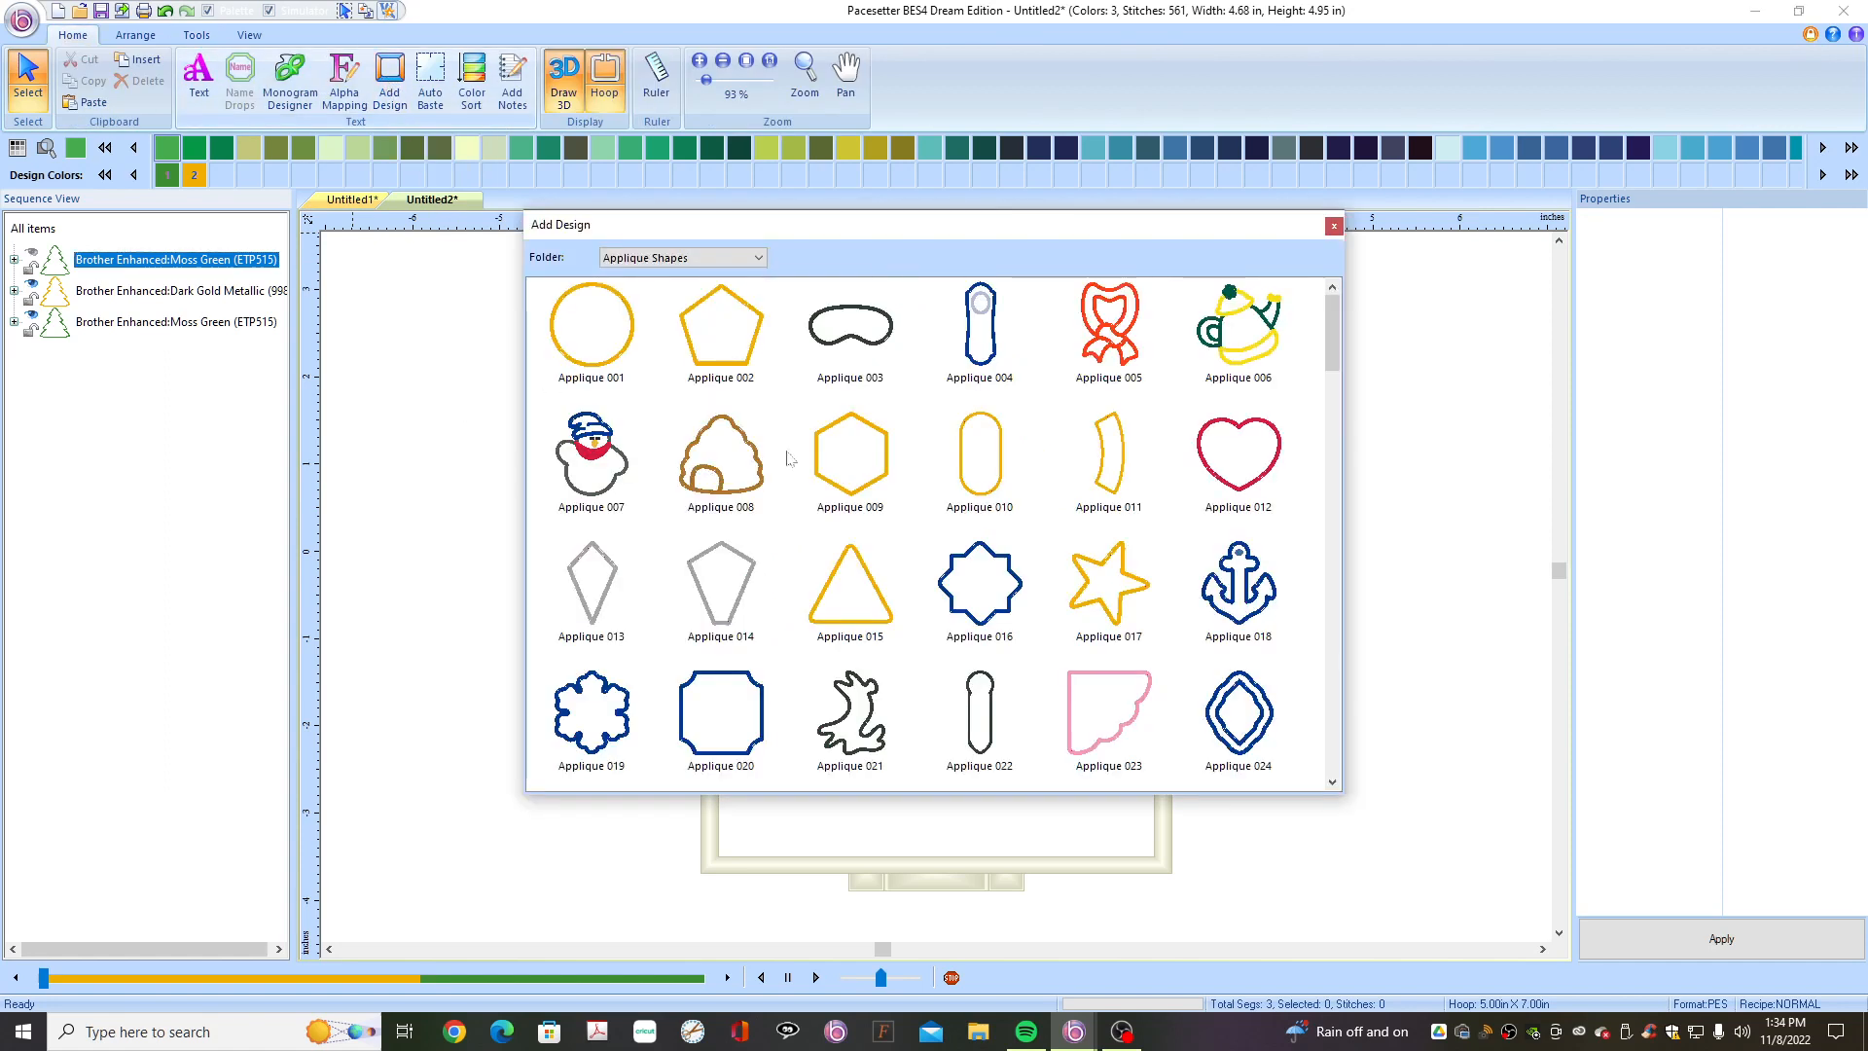
mouse_move(1121, 618)
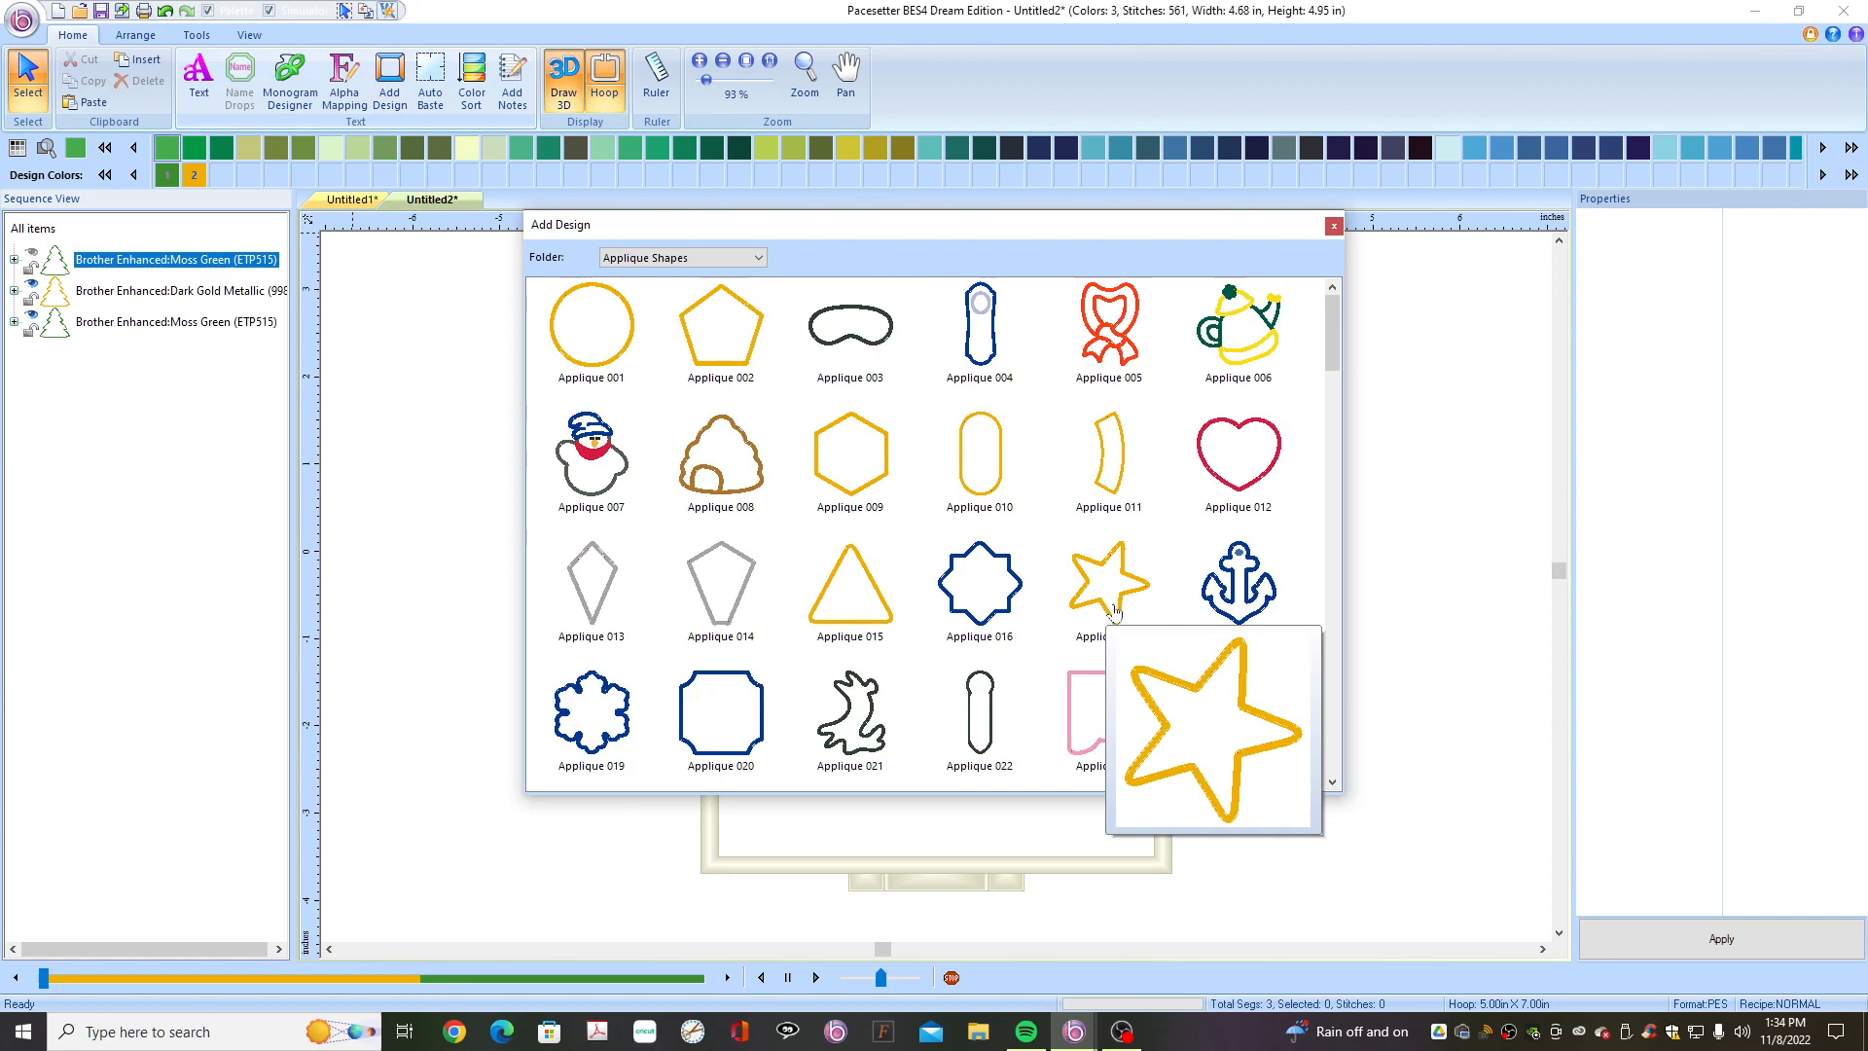
mouse_move(613, 732)
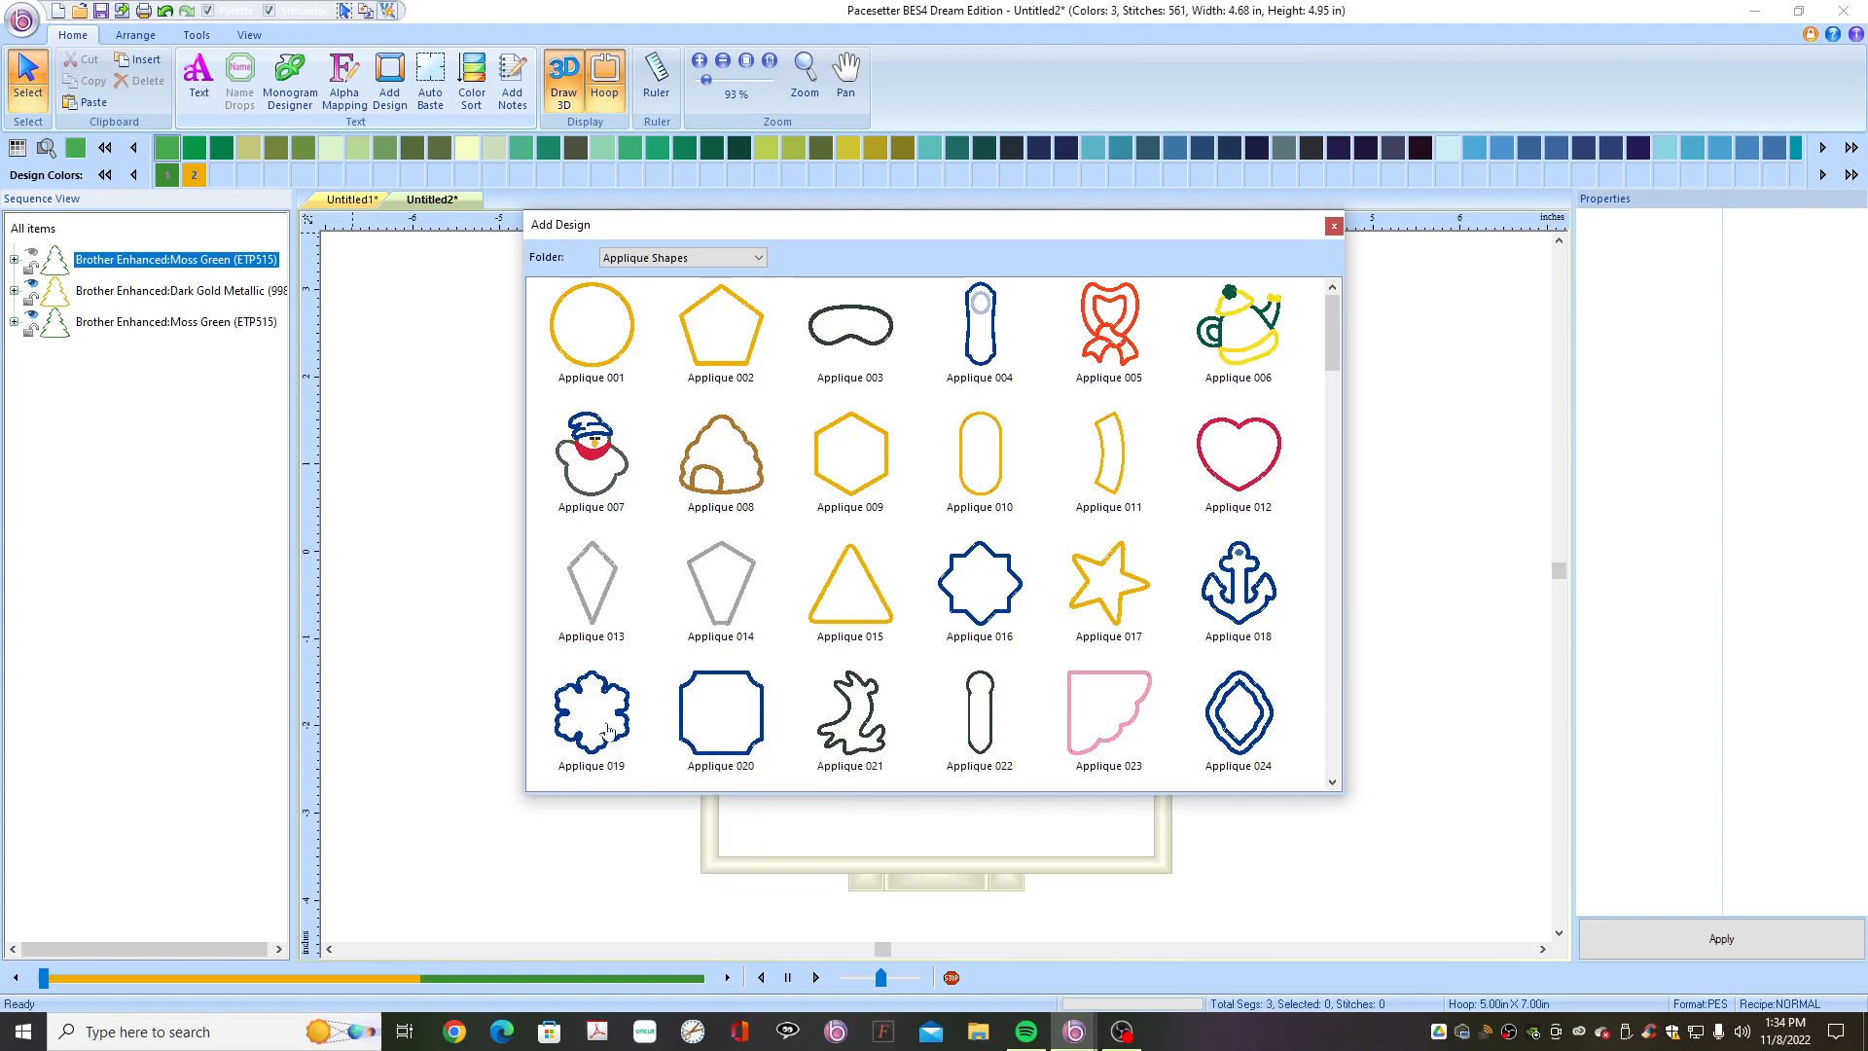
left_click(608, 730)
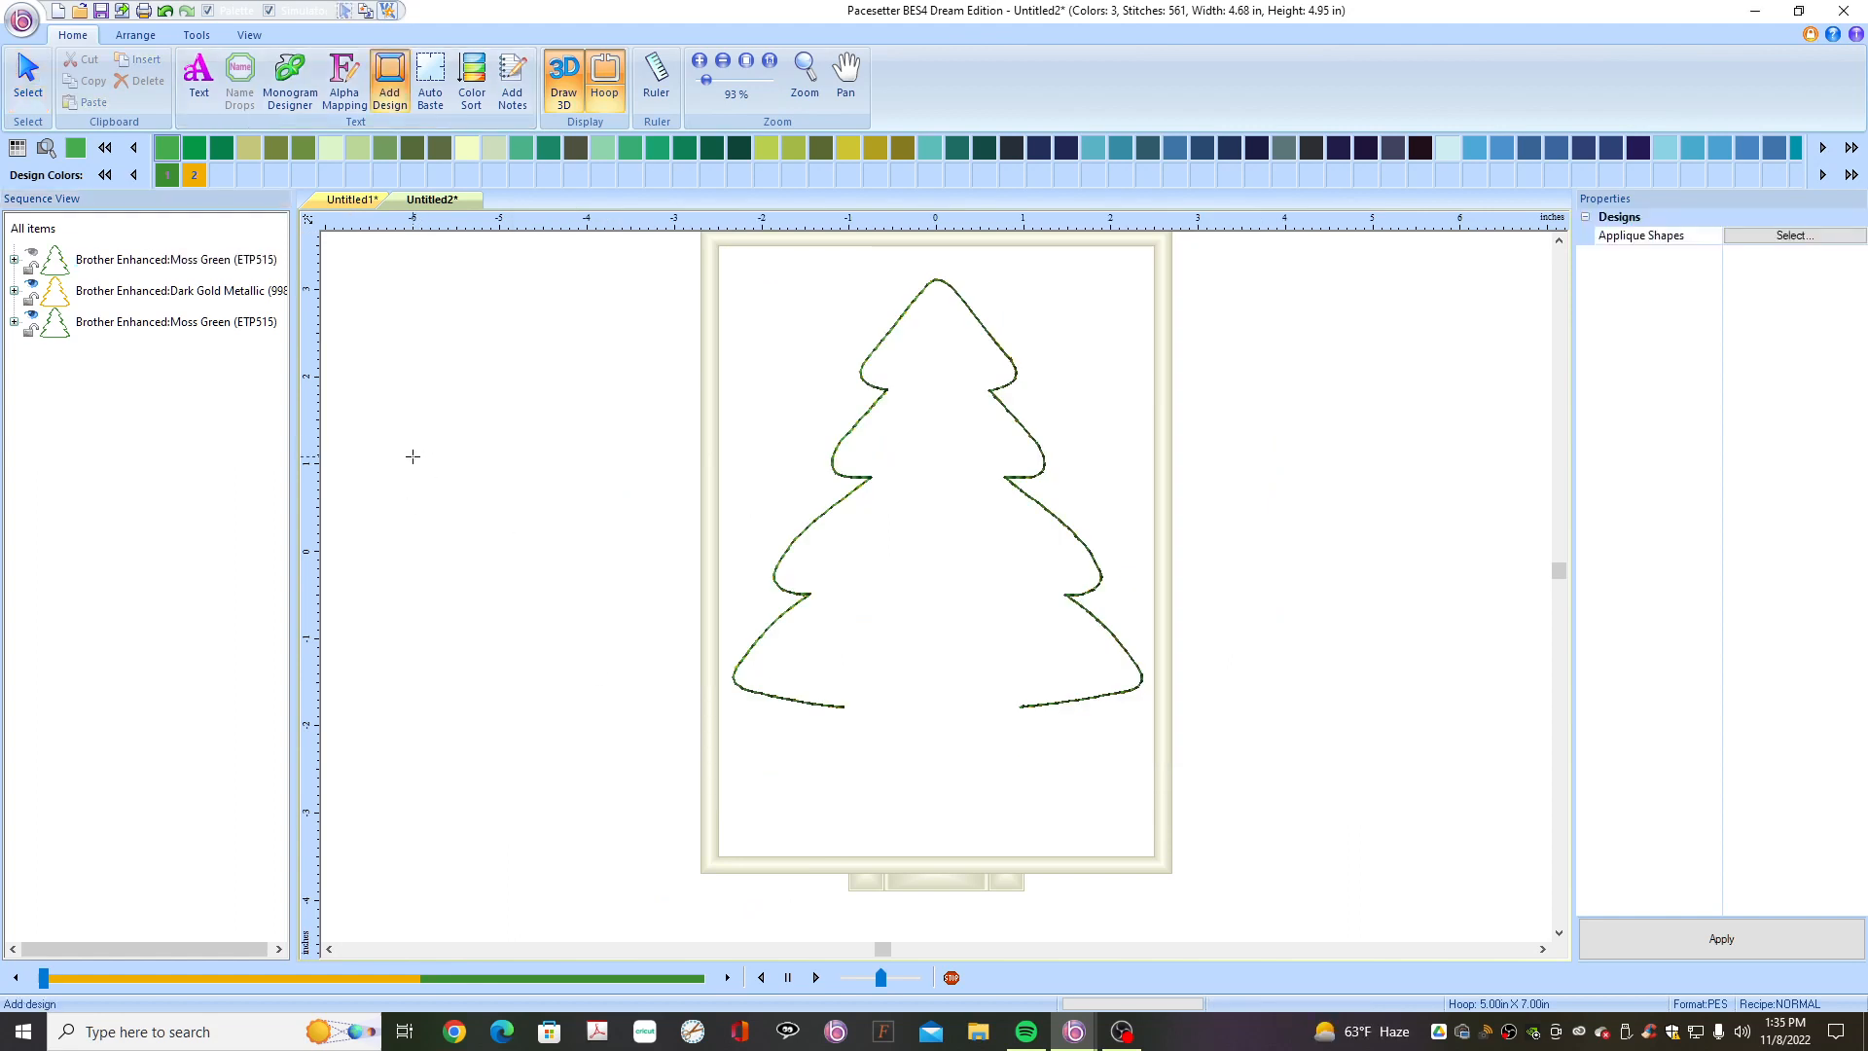
left_click_drag(413, 456, 817, 451)
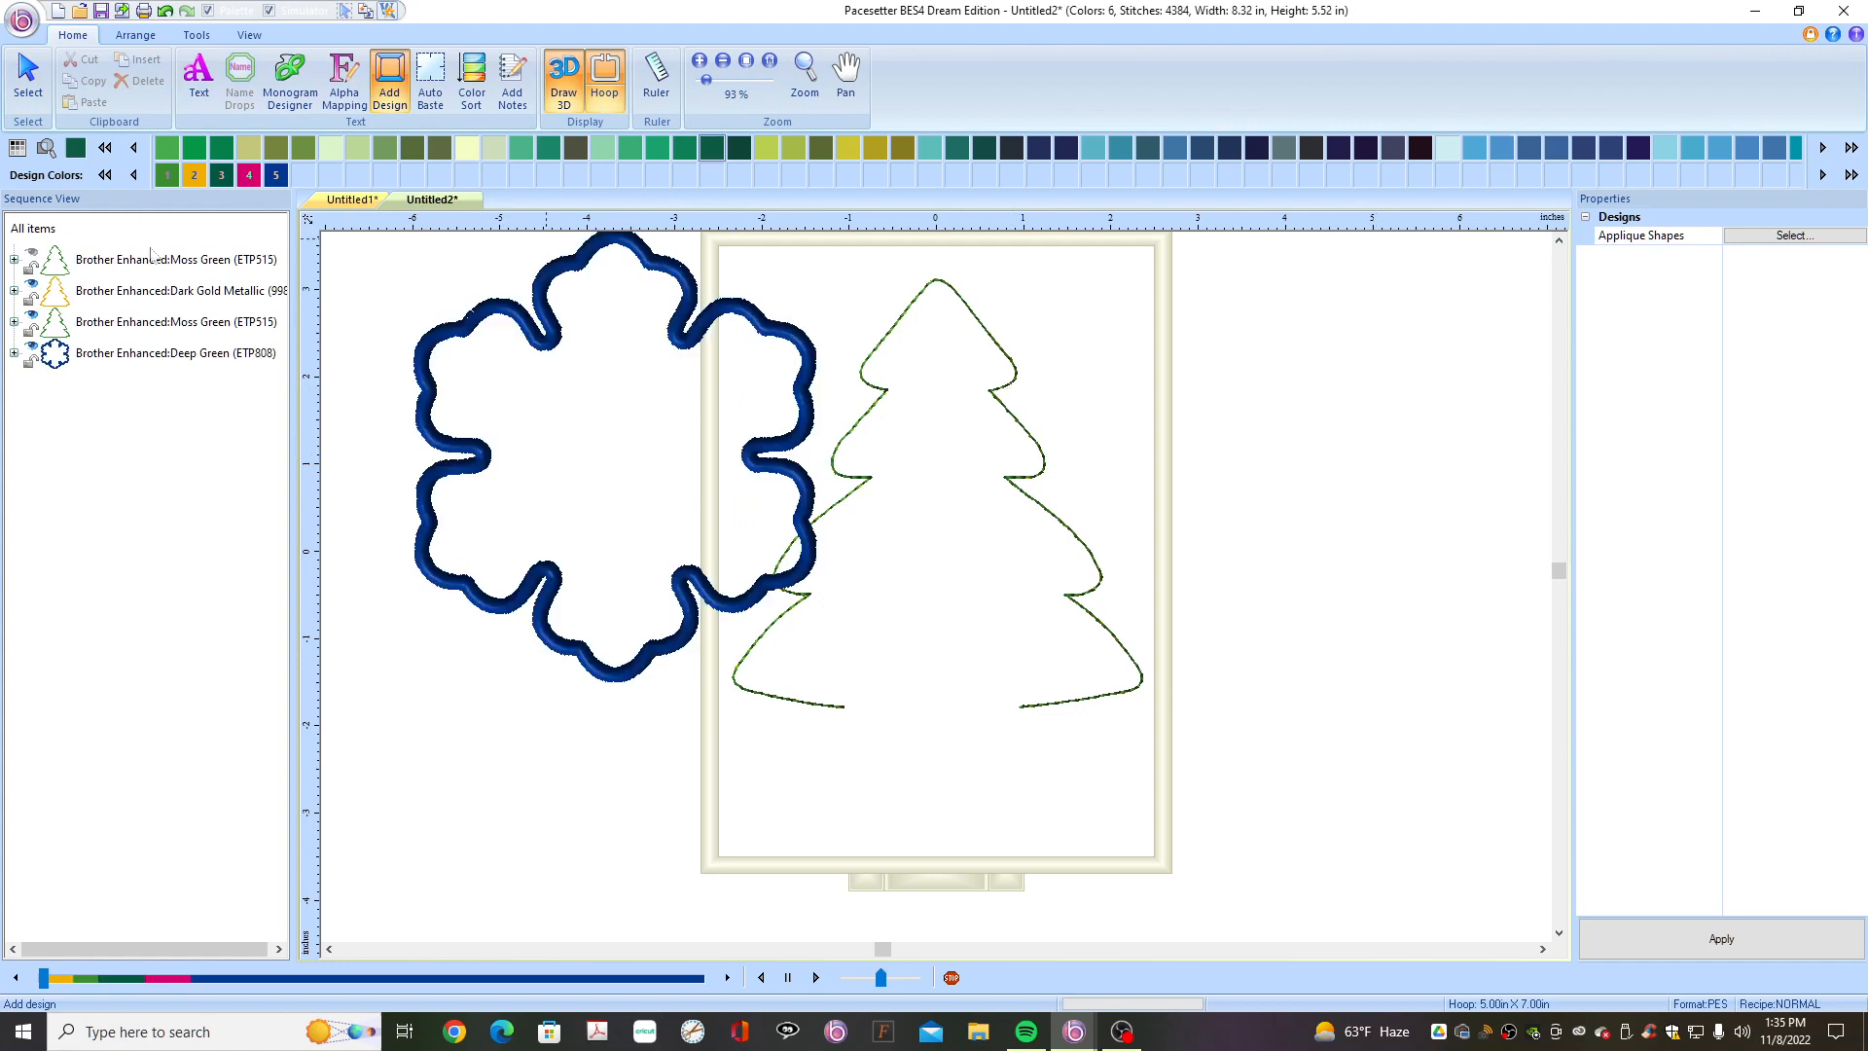
key("Escape")
- Change the Applique 019 shape's appliqué type to Run and apply it
left_click(470, 317)
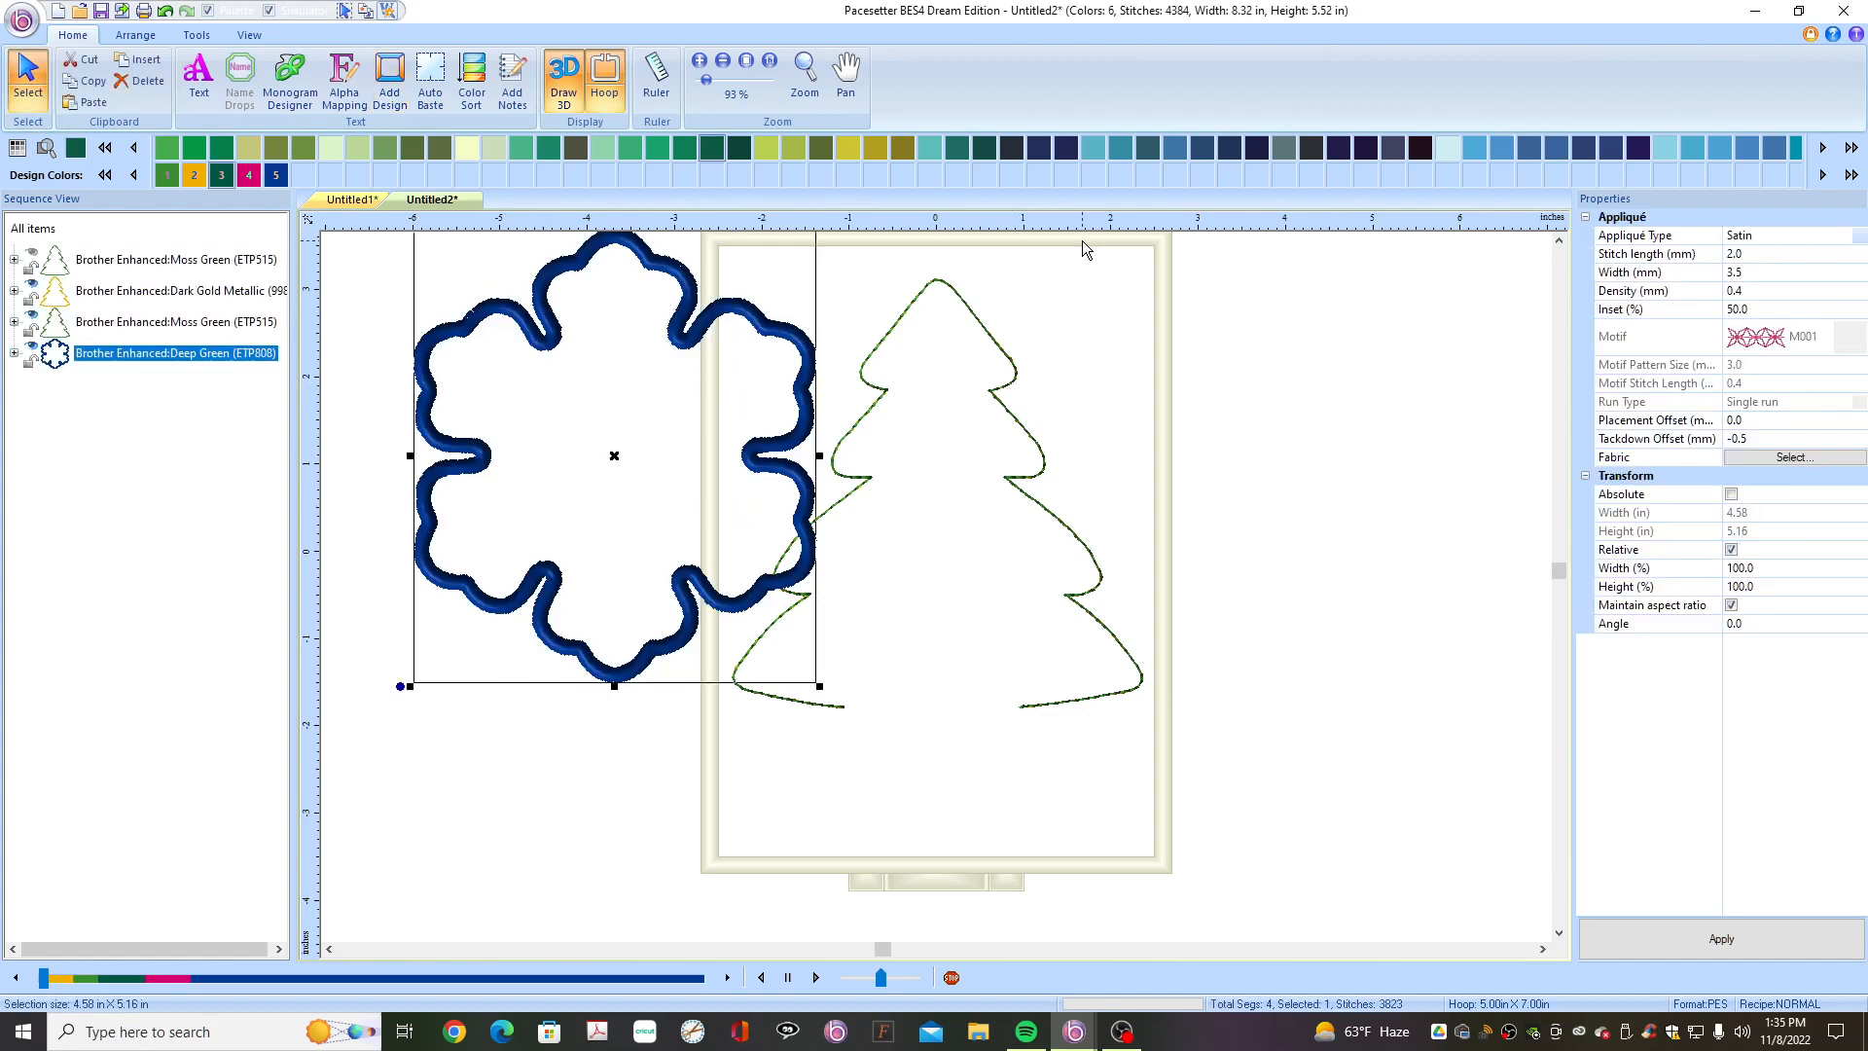
left_click(1859, 237)
left_click(1783, 308)
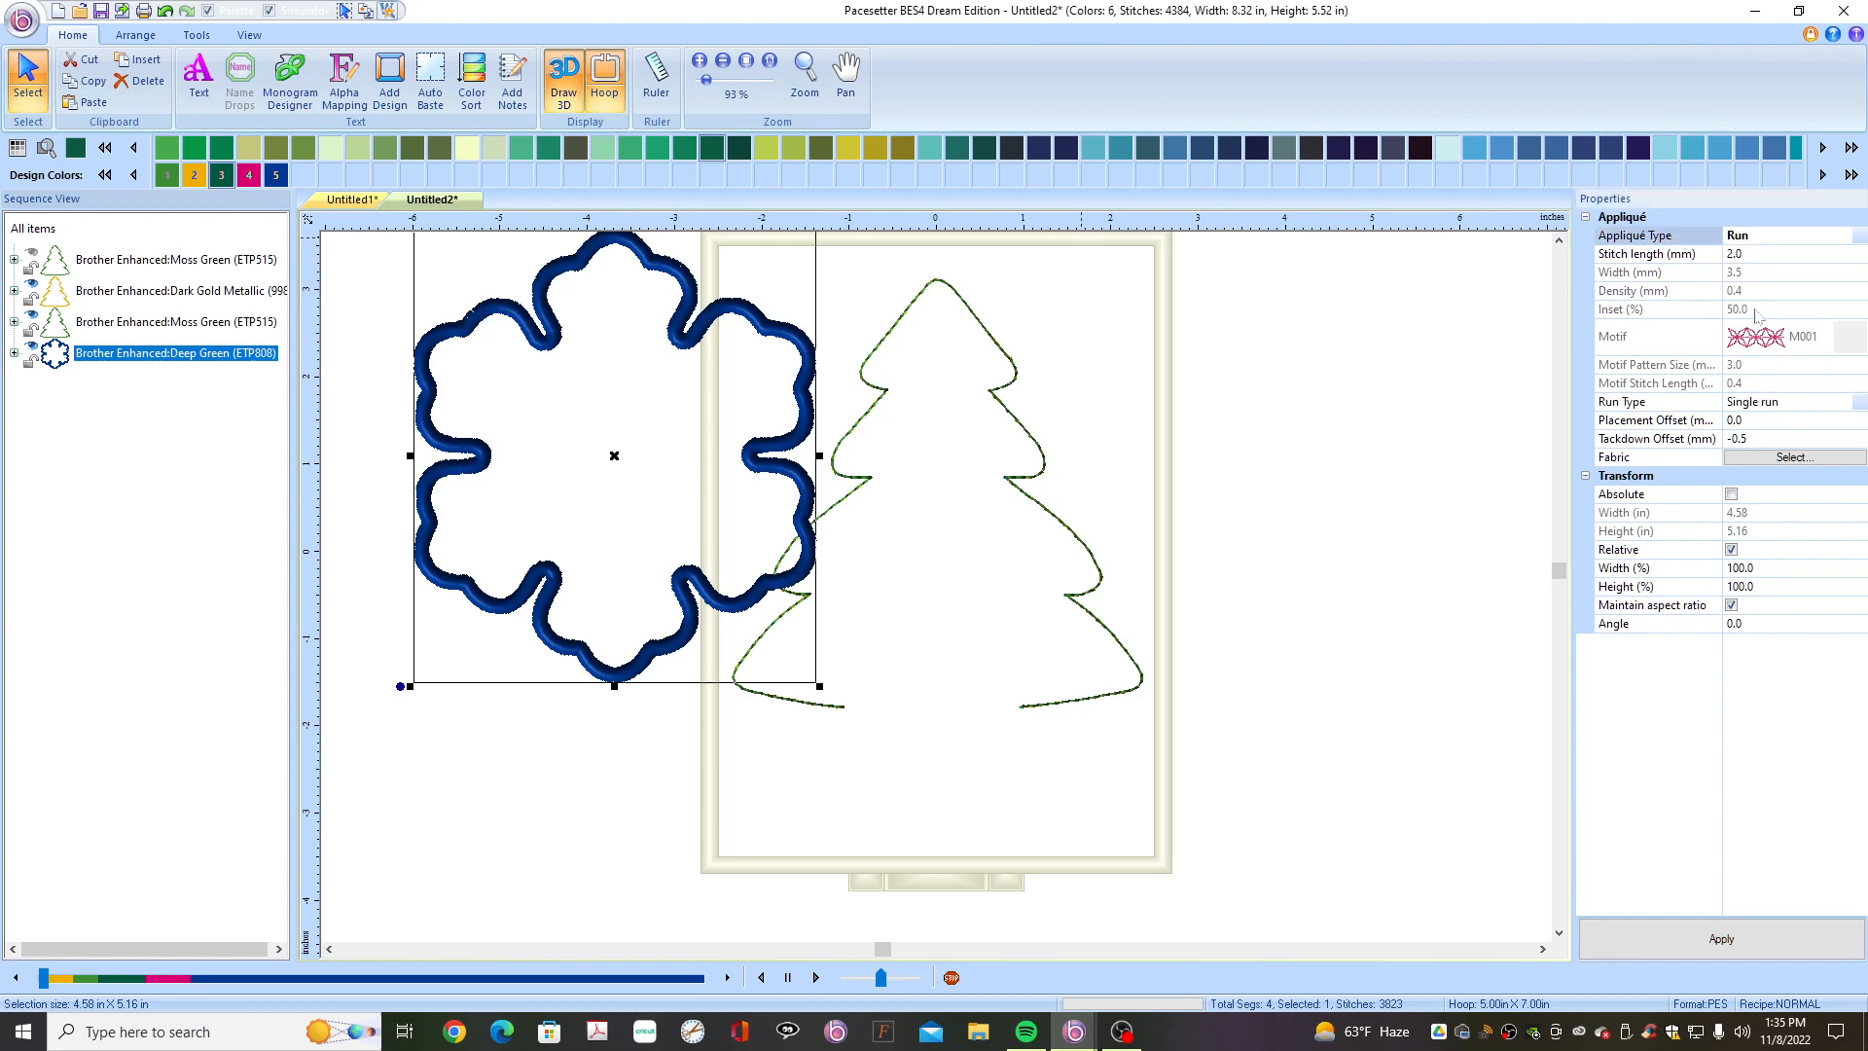
left_click(1702, 936)
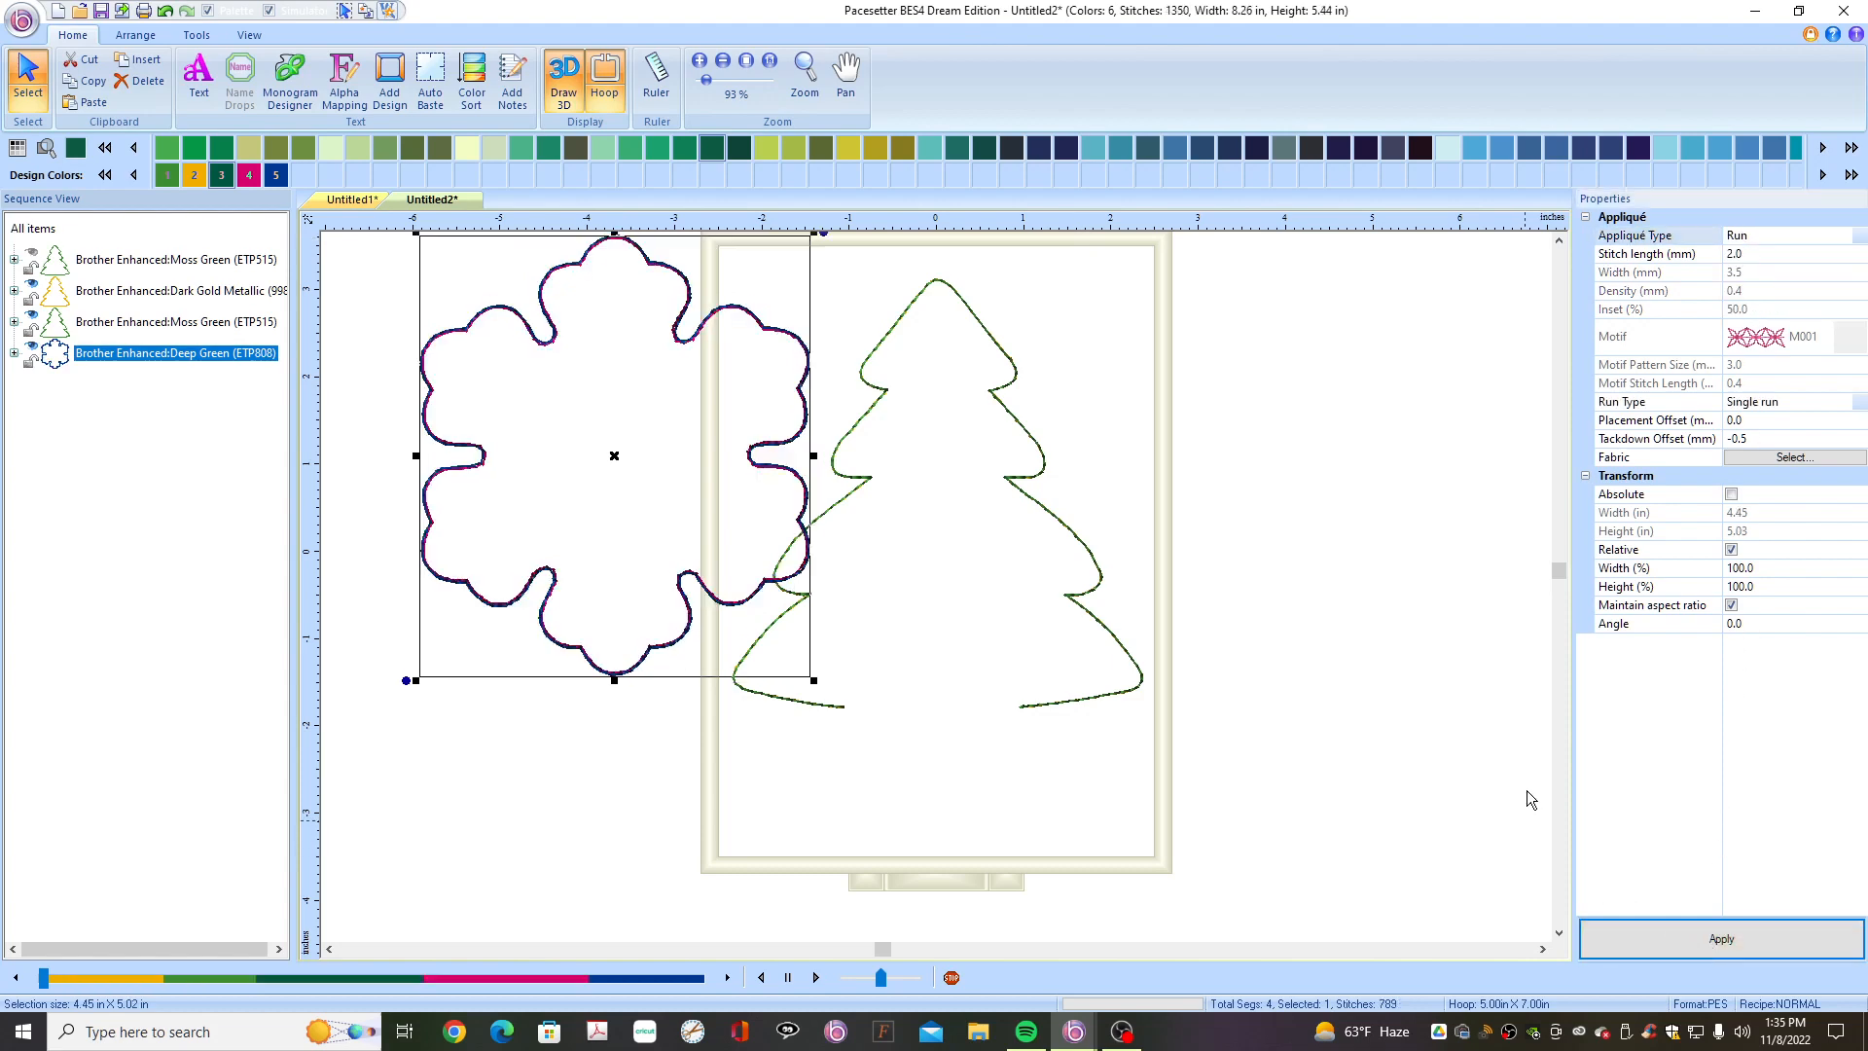